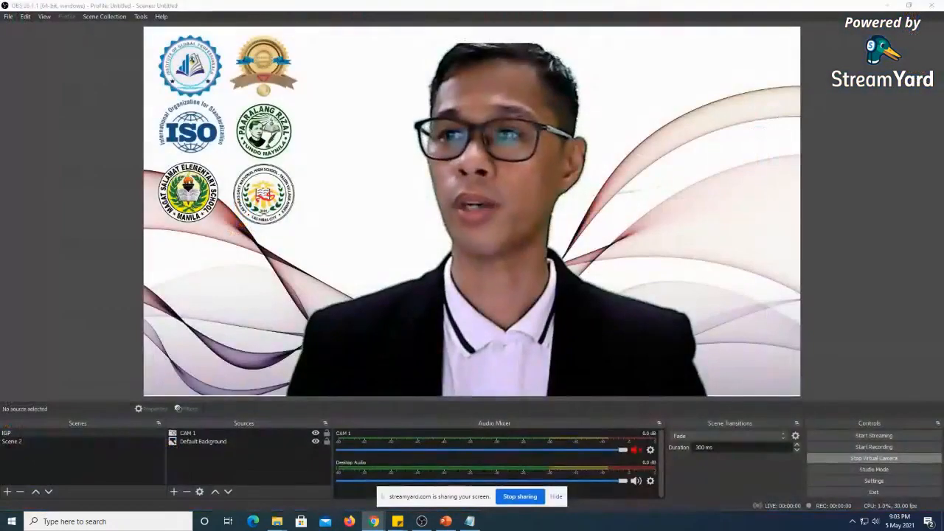
# Bring up a maximized Chrome window and search Google for "obs"
pyautogui.moveTo(943, 24); pyautogui.dragTo(526, 23)
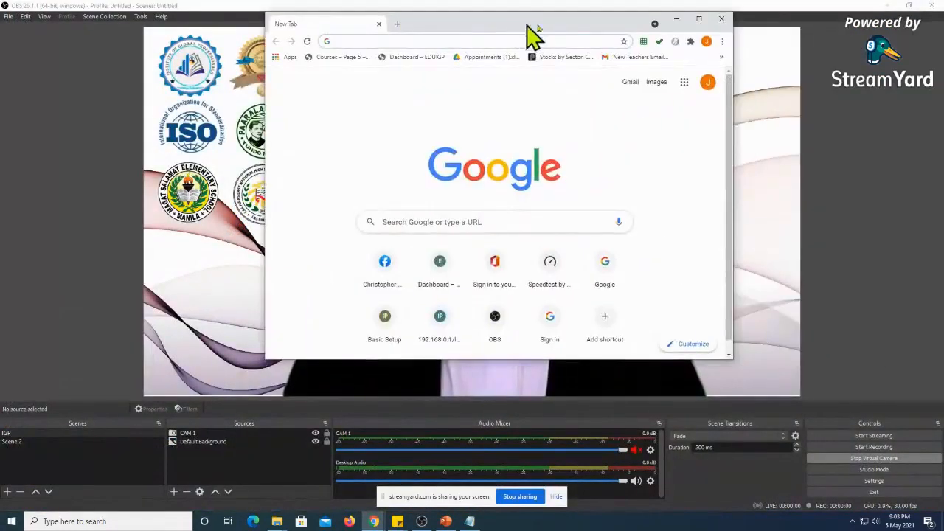
pyautogui.click(698, 20)
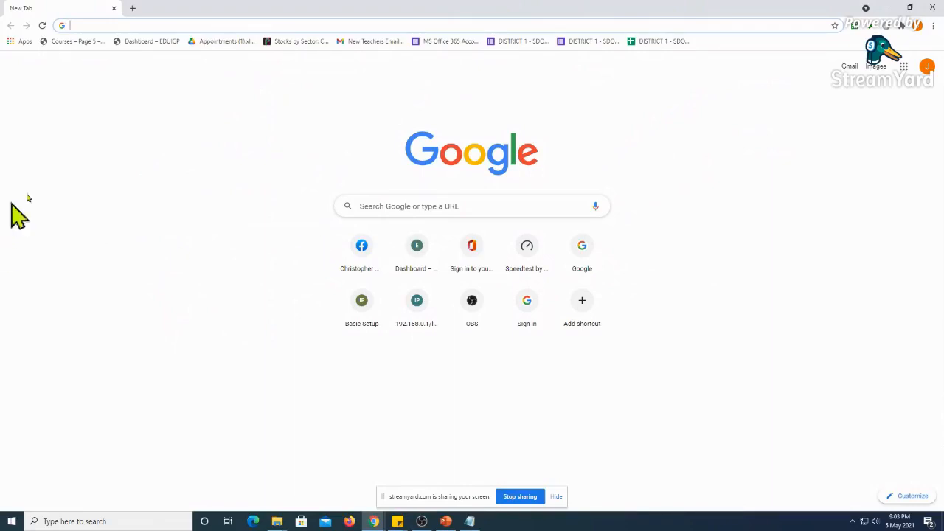
pyautogui.click(135, 25)
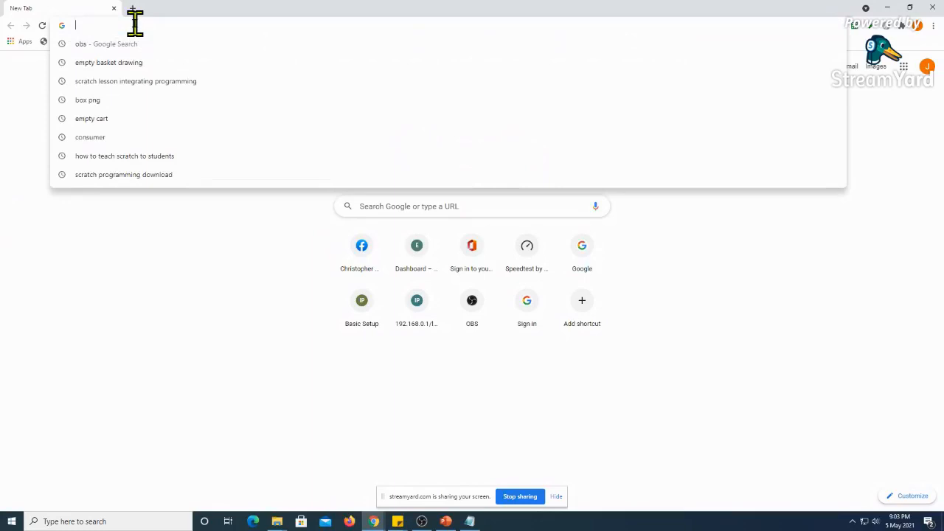
pyautogui.write('o')
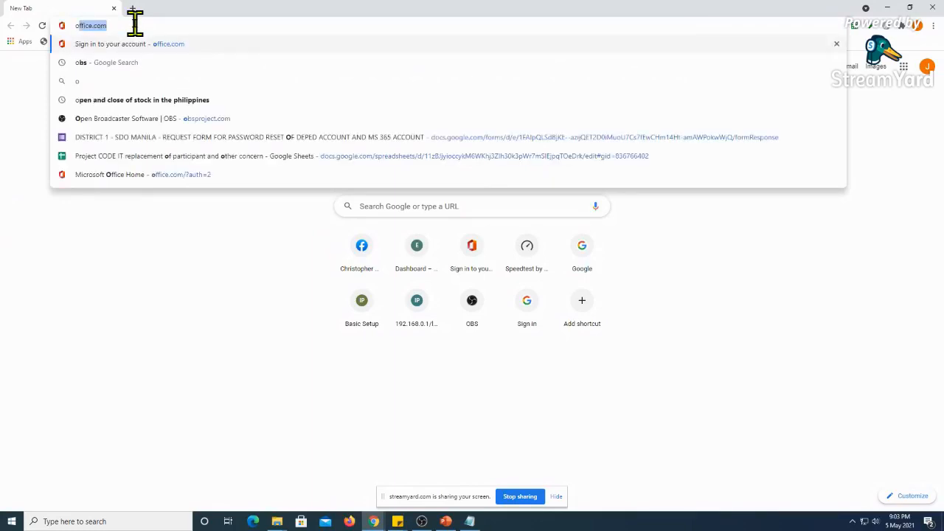
pyautogui.click(407, 205)
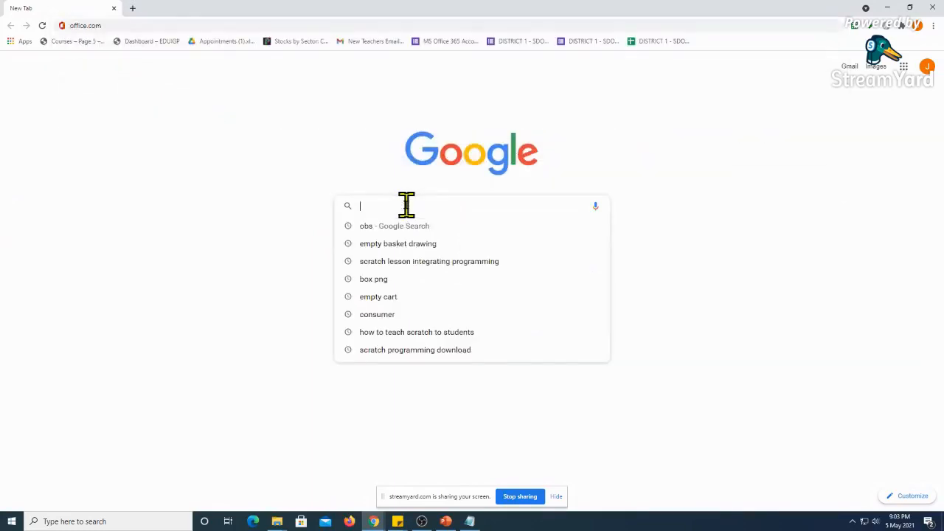
pyautogui.write('obs')
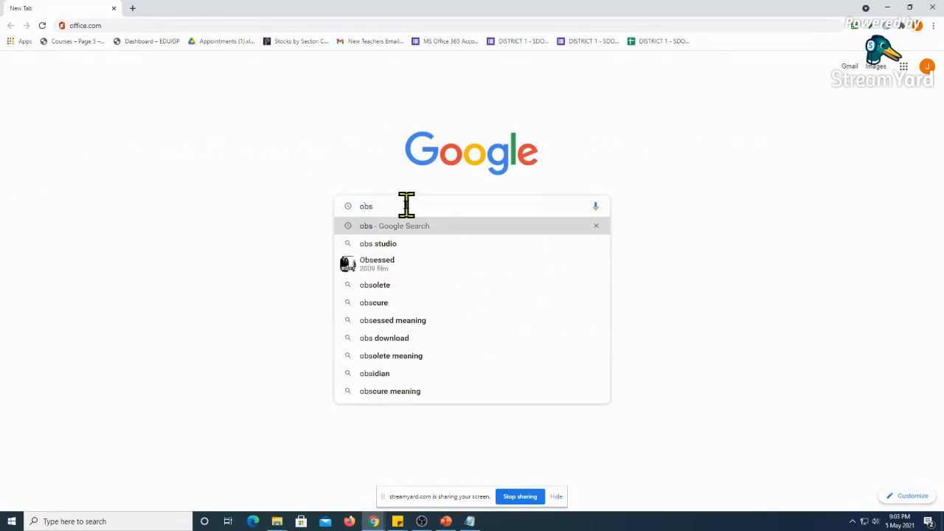
pyautogui.press('Return')
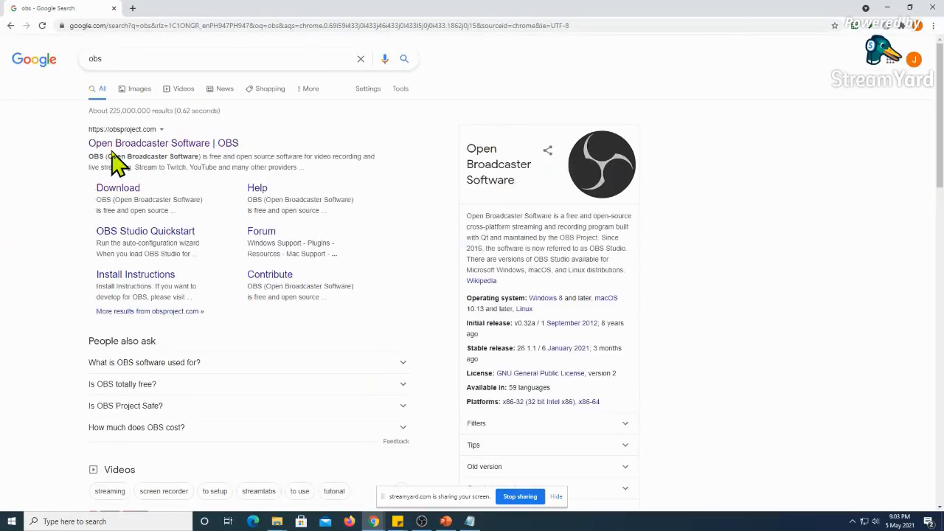
# Open the Open Broadcaster Software site and download the standard OBS Studio 26.1.1 installer for Windows
pyautogui.click(158, 151)
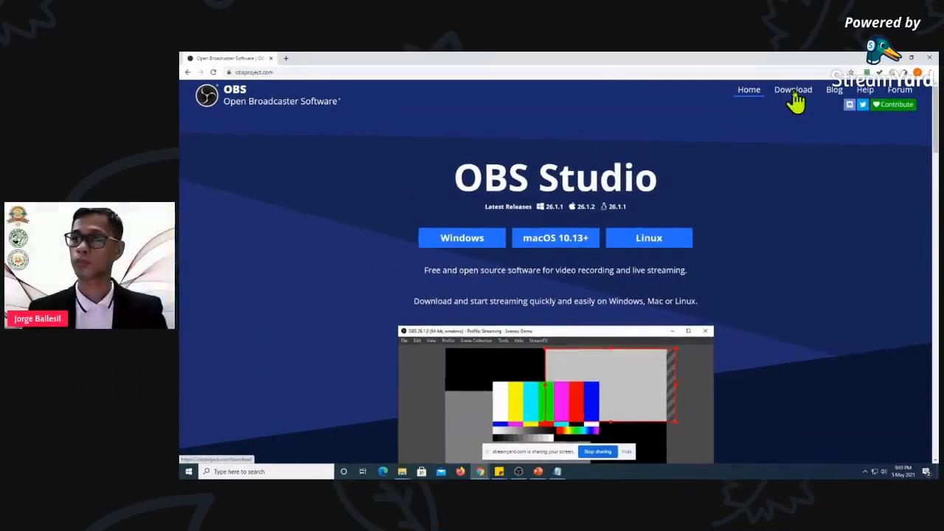
pyautogui.click(764, 52)
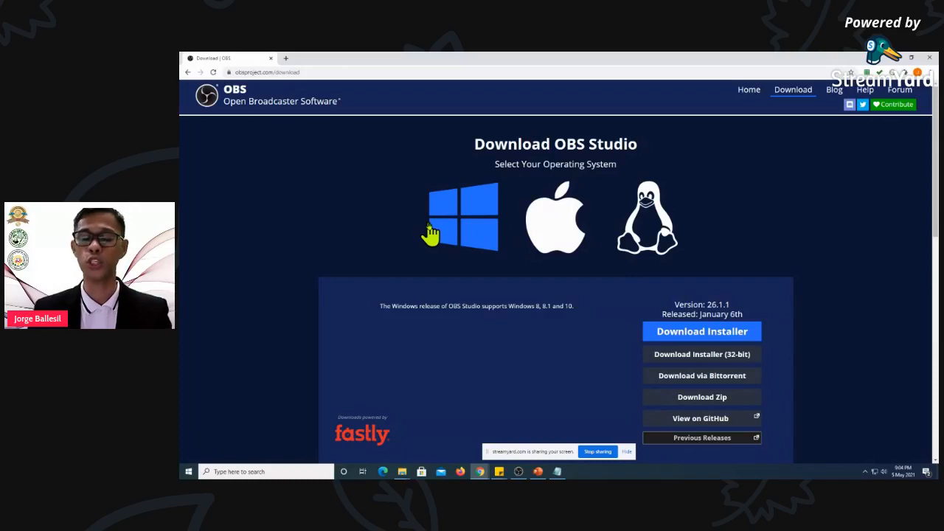
pyautogui.click(708, 339)
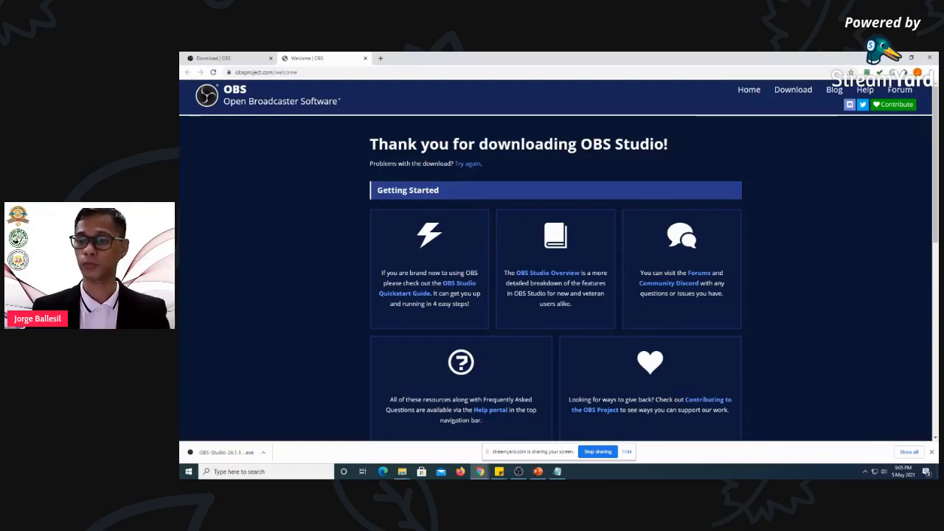
# Switch to the PowerPoint slide show and review the OBS Studio setup slides from User Account Control to the Auto-Configuration Wizard
pyautogui.hotkey('alt', 'Tab')
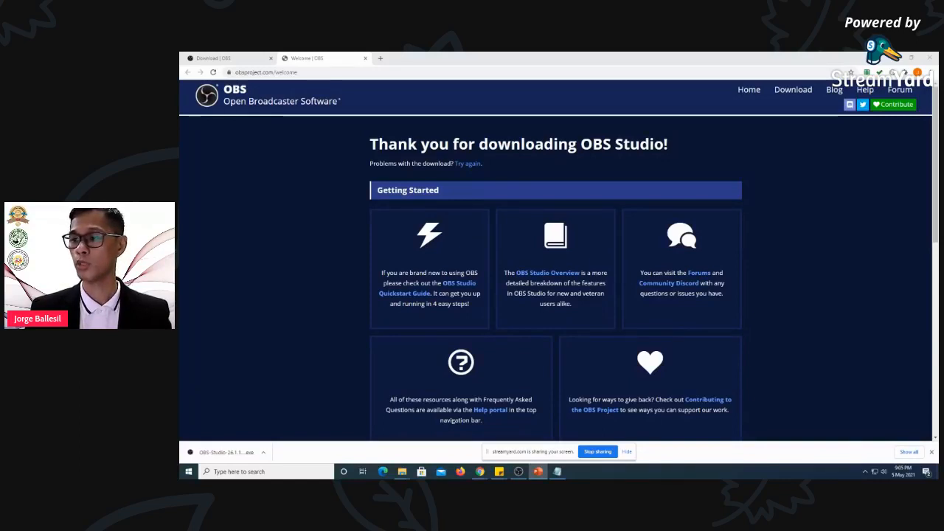
pyautogui.hotkey('alt', 'Tab')
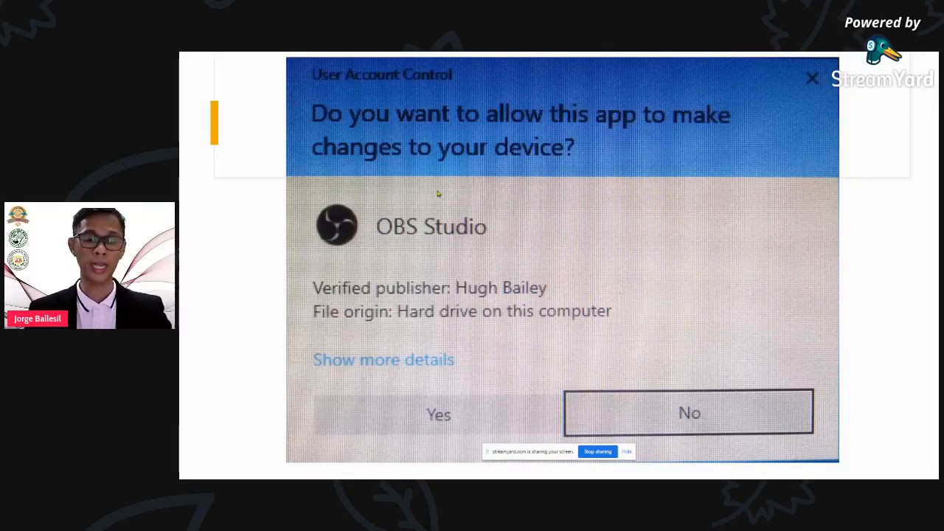
pyautogui.click(438, 193)
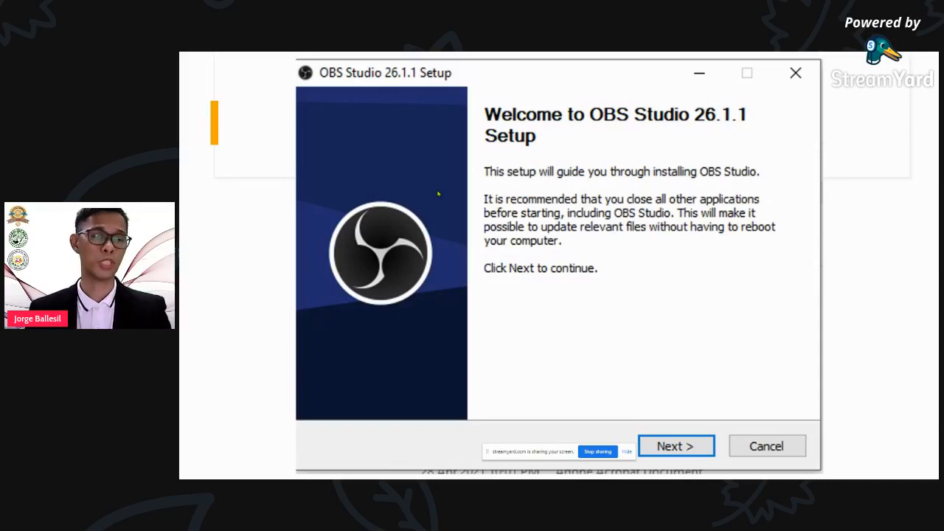
pyautogui.press('Return')
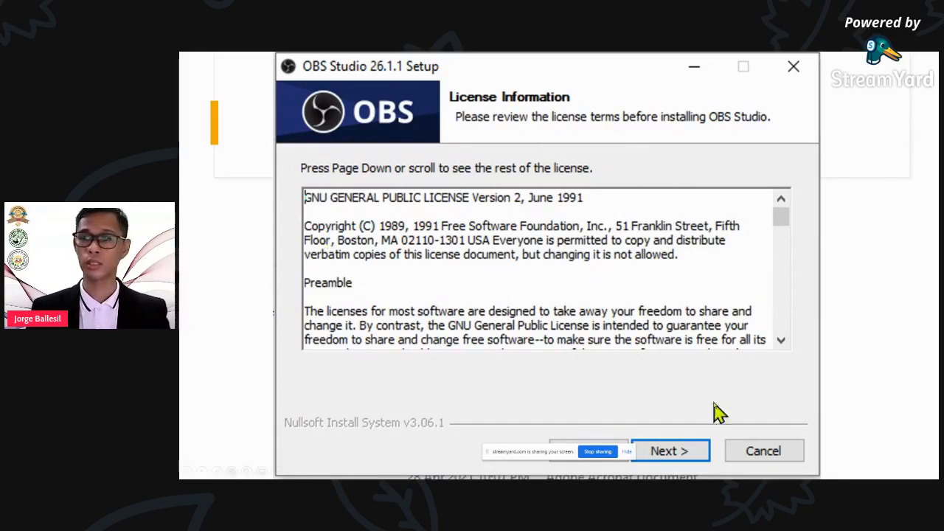
pyautogui.press('Right')
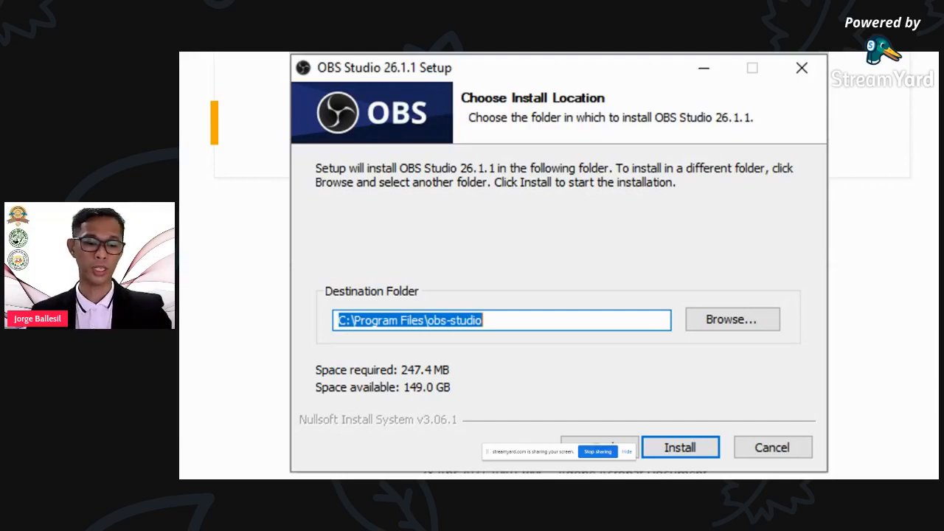
pyautogui.press('Right')
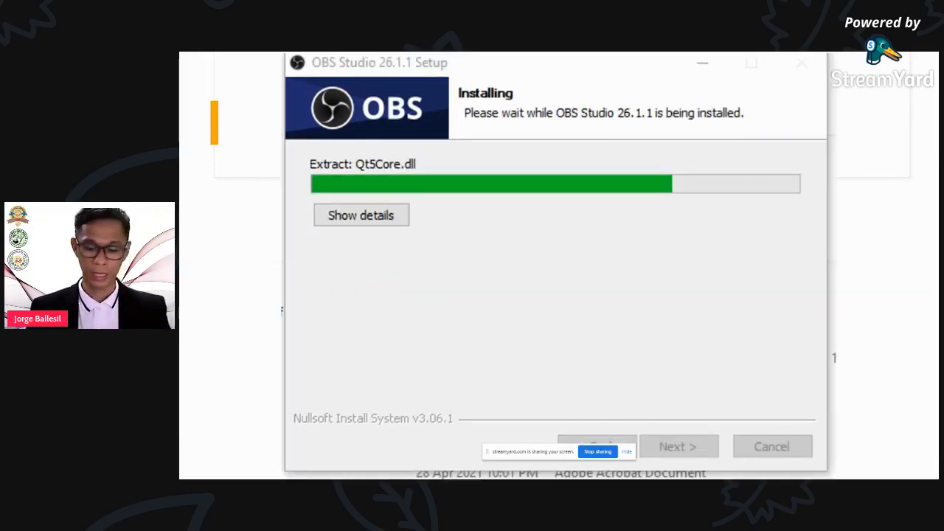
pyautogui.press('Left')
pyautogui.press('Right')
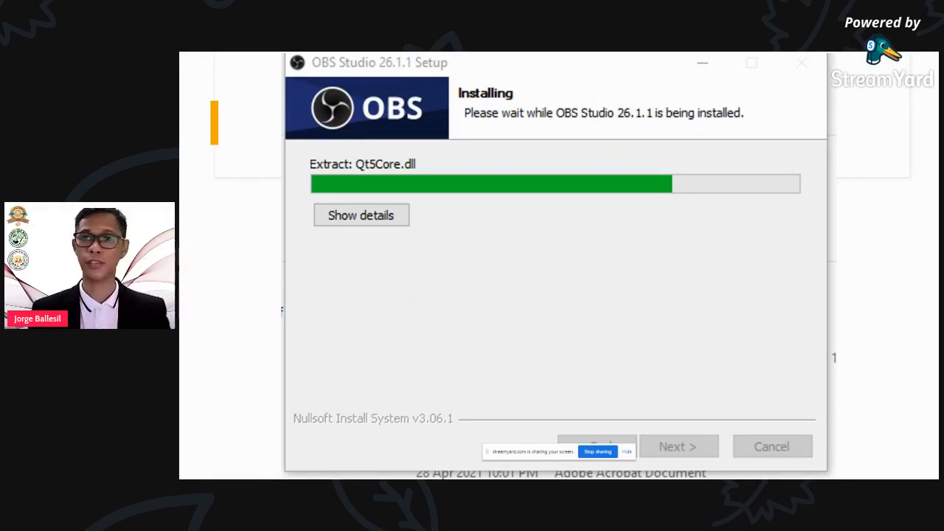
pyautogui.press('Right')
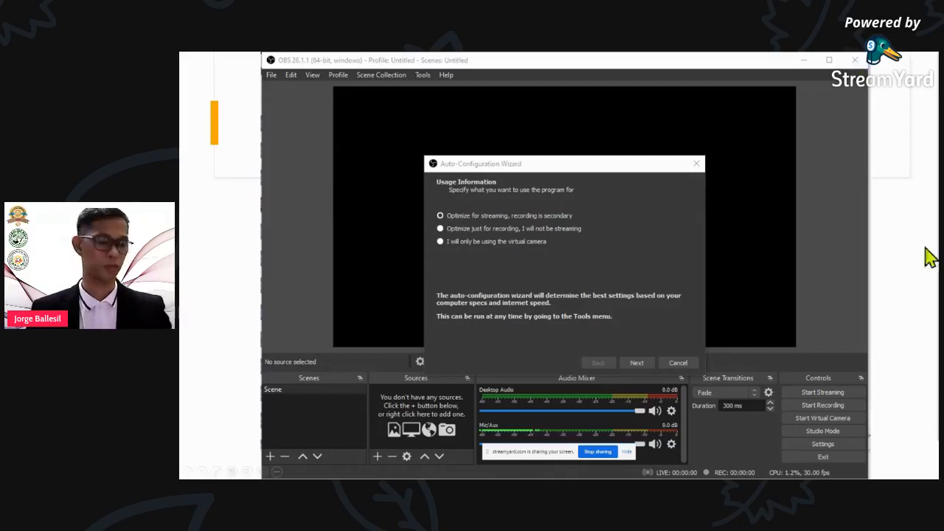
pyautogui.press('Escape')
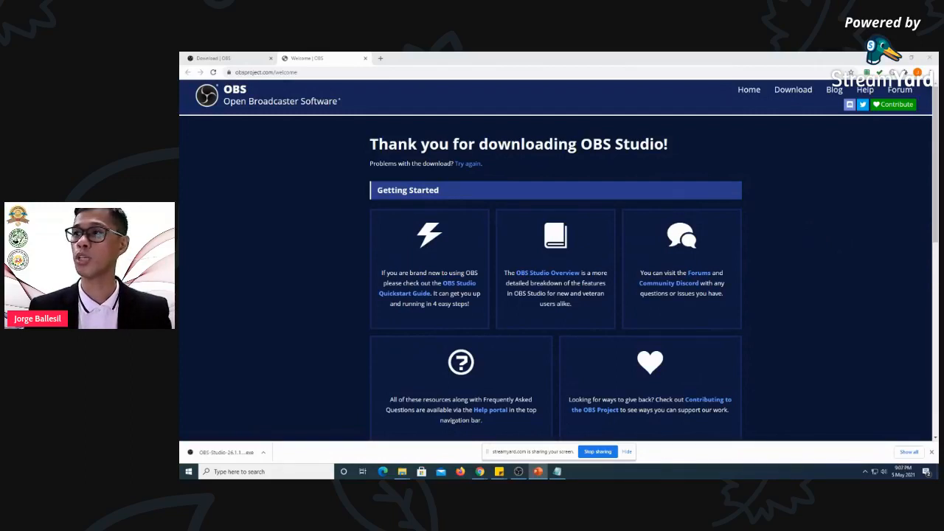
pyautogui.hotkey('alt', 'Tab')
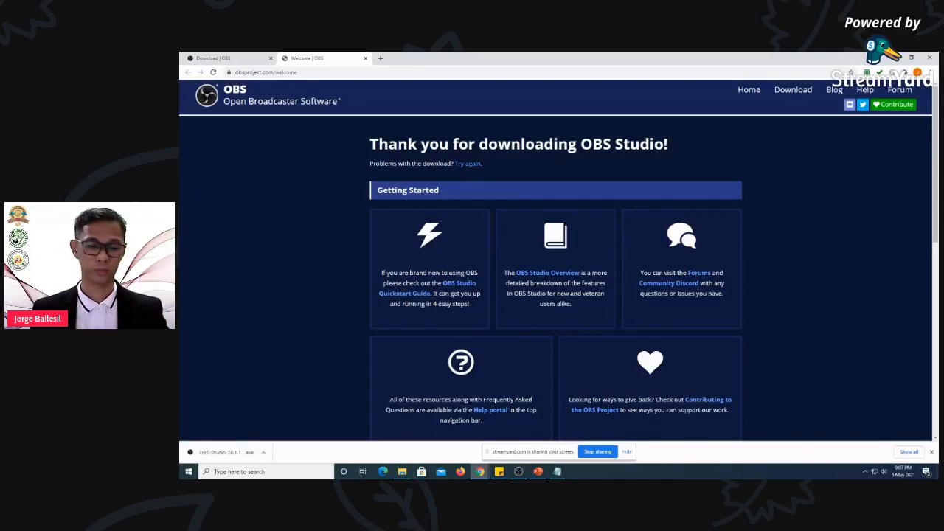
pyautogui.hotkey('alt', 'Tab')
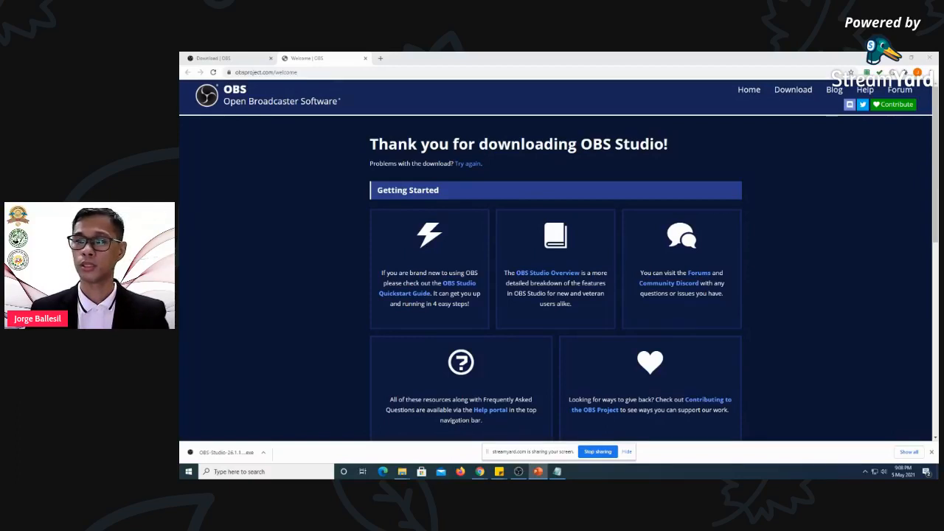
pyautogui.press('Right')
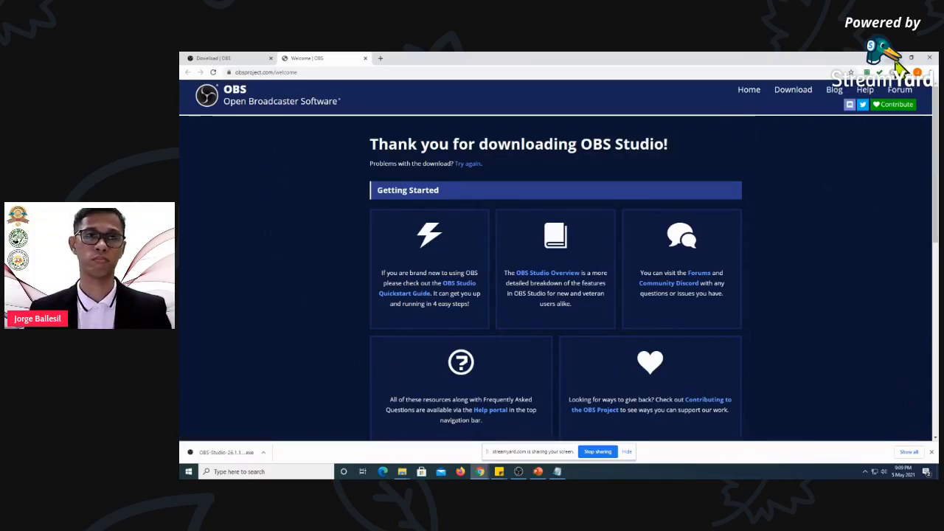
# Switch from the browser to OBS Studio and select Scene 2
pyautogui.moveTo(433, 62); pyautogui.dragTo(938, 153)
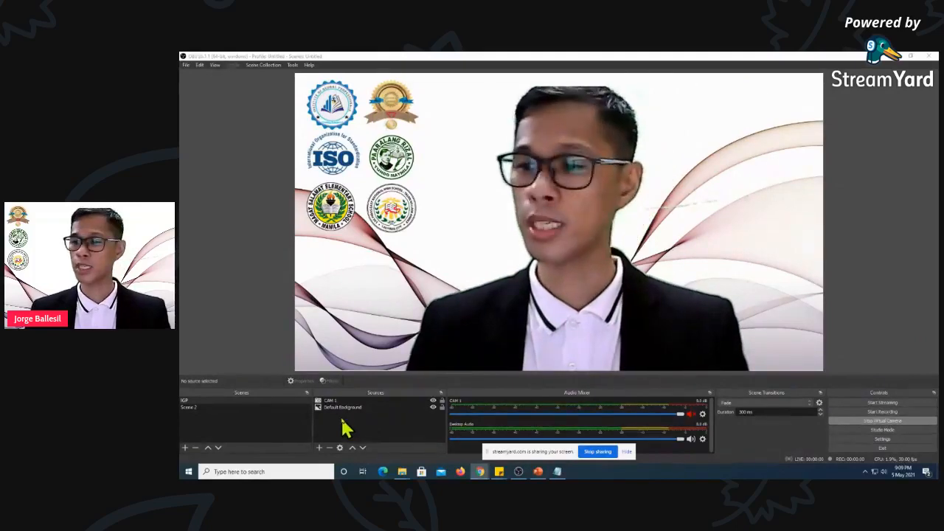
pyautogui.click(191, 409)
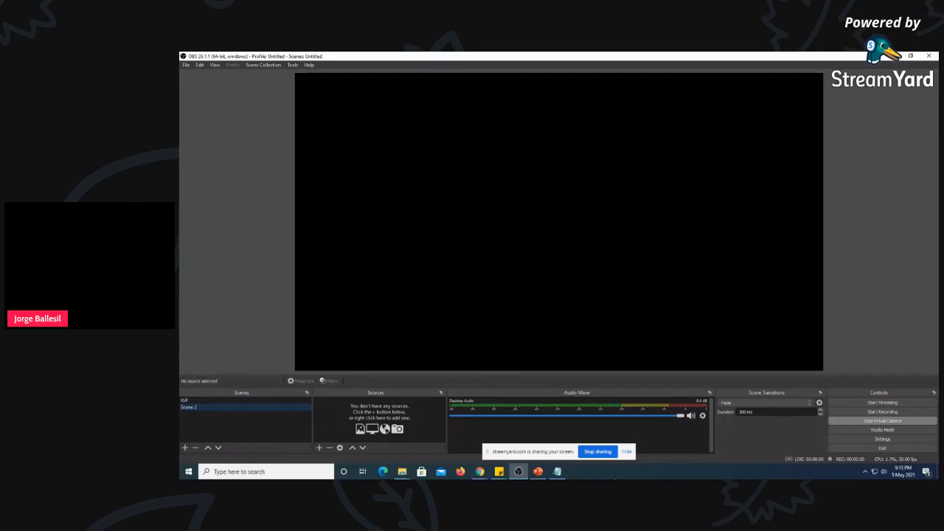
pyautogui.press('ctrl')
pyautogui.press('ctrl')
pyautogui.press('ctrl')
pyautogui.press('ctrl')
pyautogui.press('ctrl')
pyautogui.press('ctrl')
pyautogui.press('ctrl')
pyautogui.press('ctrl')
pyautogui.press('ctrl')
pyautogui.press('ctrl')
pyautogui.press('ctrl')
pyautogui.click(247, 395)
pyautogui.click(246, 395)
pyautogui.press('ctrl')
pyautogui.press('ctrl')
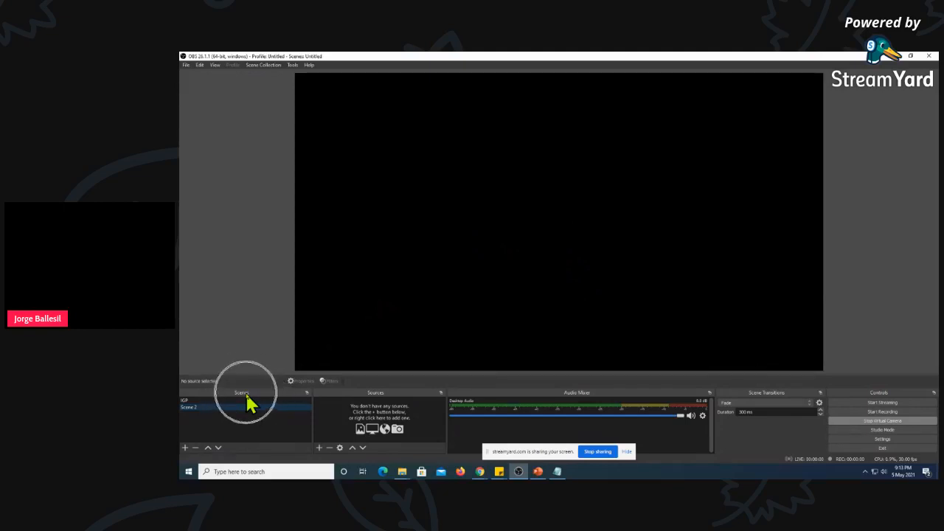
pyautogui.press('ctrl')
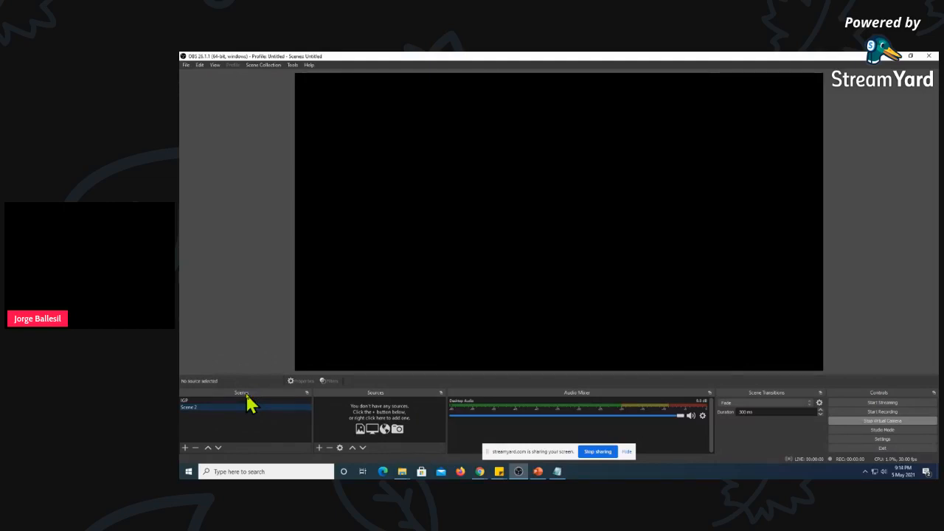
pyautogui.press('ctrl')
pyautogui.press('ctrl')
pyautogui.press('ctrl')
pyautogui.press('ctrl')
pyautogui.press('ctrl')
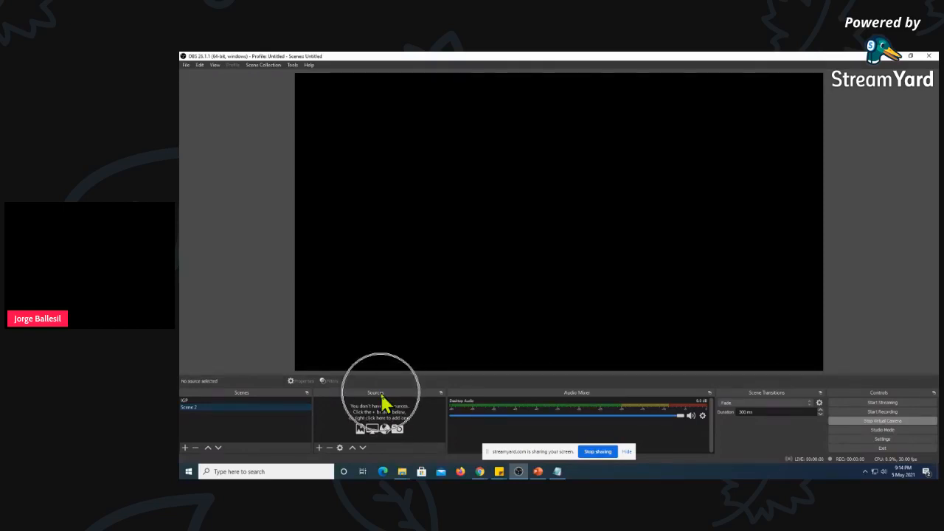
pyautogui.press('ctrl')
pyautogui.press('ctrl')
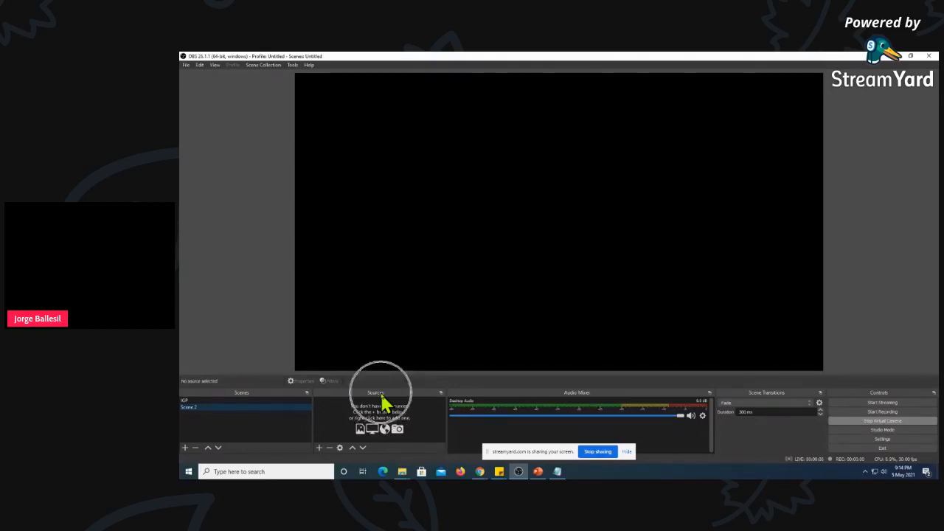
pyautogui.press('ctrl')
pyautogui.press('ctrl')
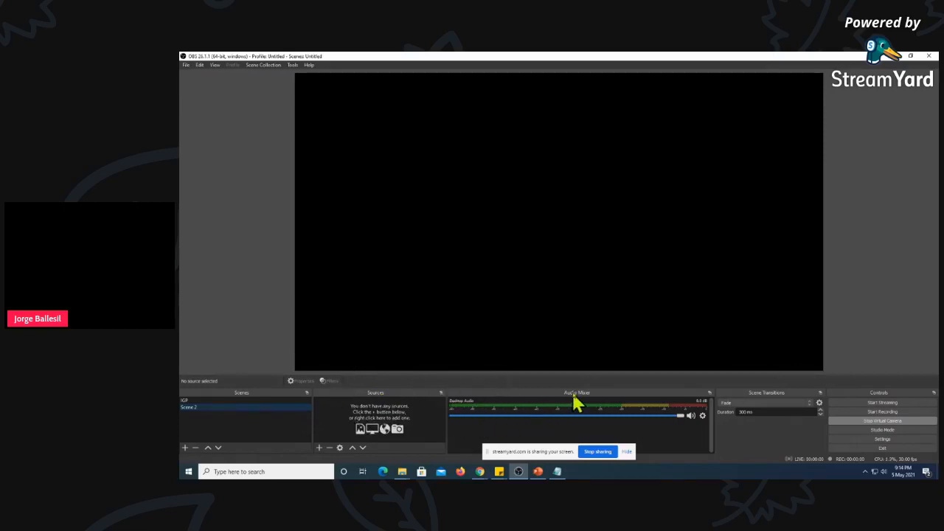
pyautogui.press('ctrl')
pyautogui.press('ctrl')
# View the IGP scene with its sources and return to Scene 2
pyautogui.click(189, 404)
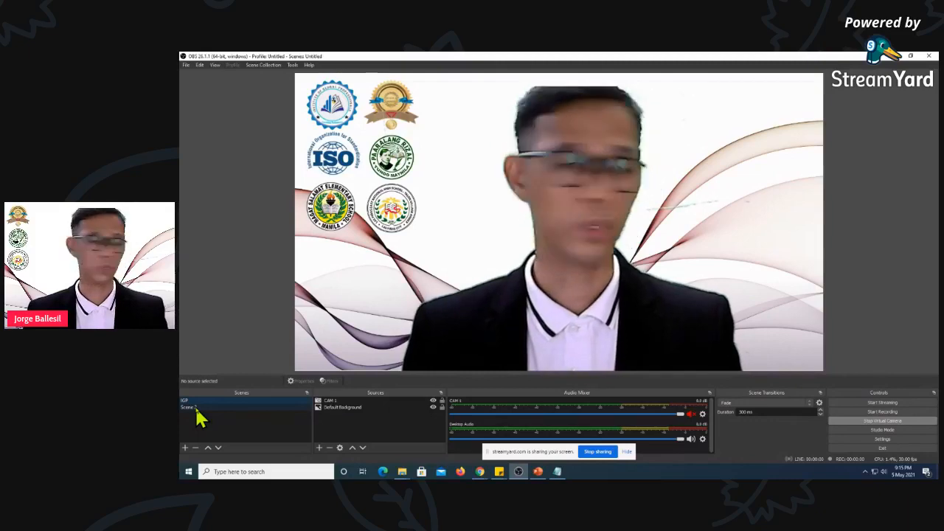
pyautogui.click(197, 410)
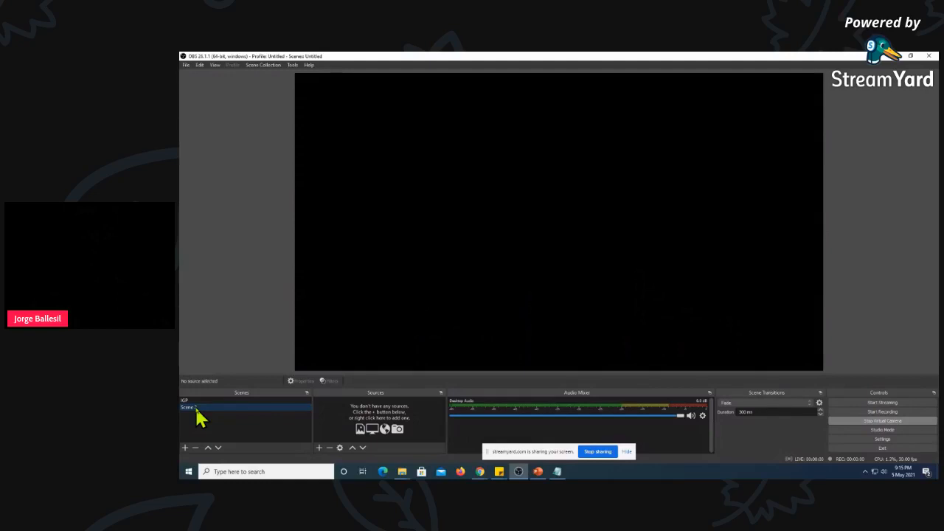
pyautogui.click(340, 448)
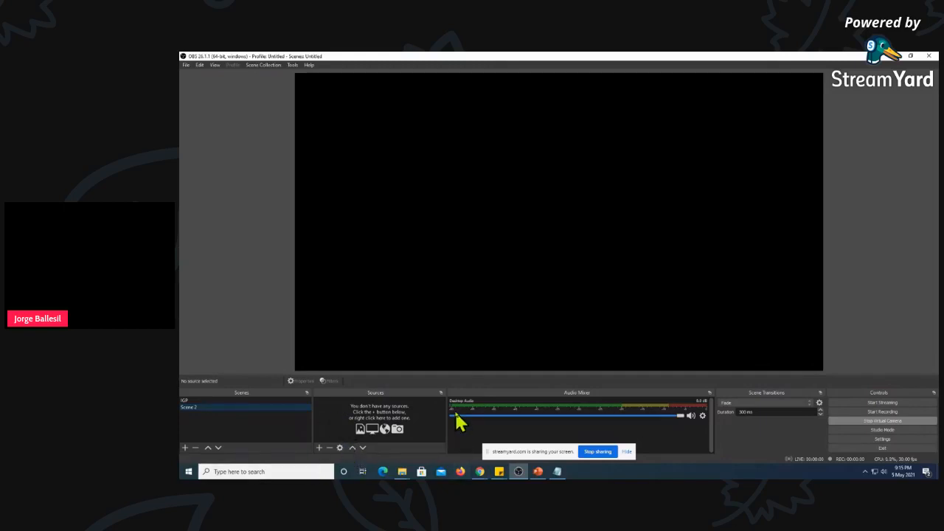
# Add a new Color Source named "Green" to Scene 2
pyautogui.click(321, 449)
pyautogui.click(321, 450)
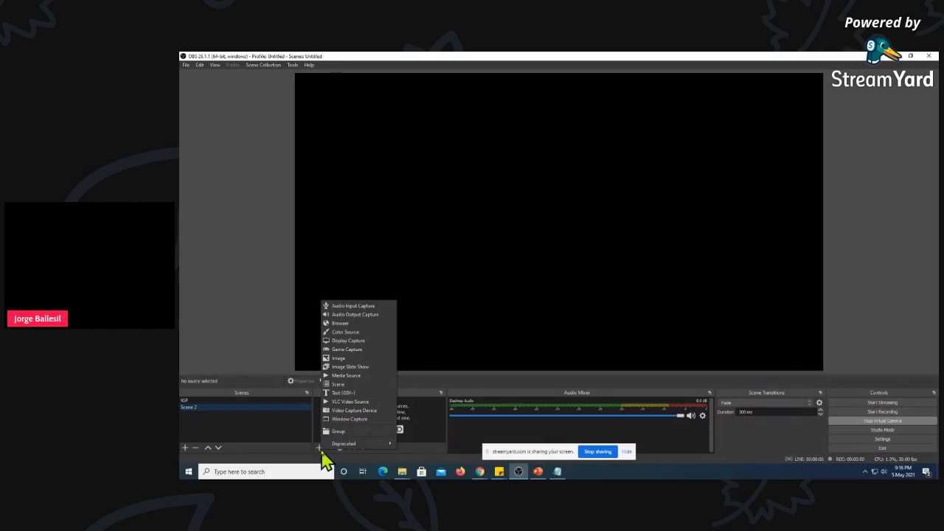
pyautogui.click(374, 317)
pyautogui.click(353, 333)
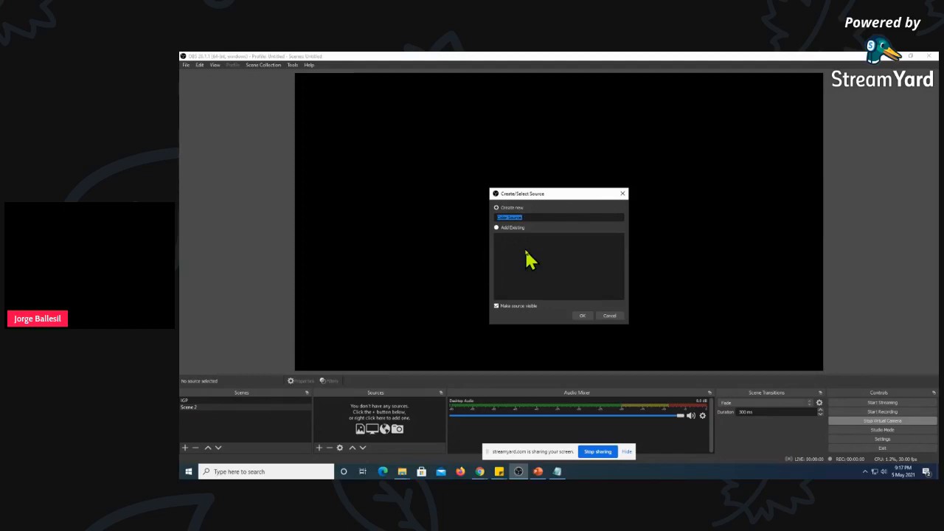
pyautogui.write('Green')
pyautogui.click(583, 315)
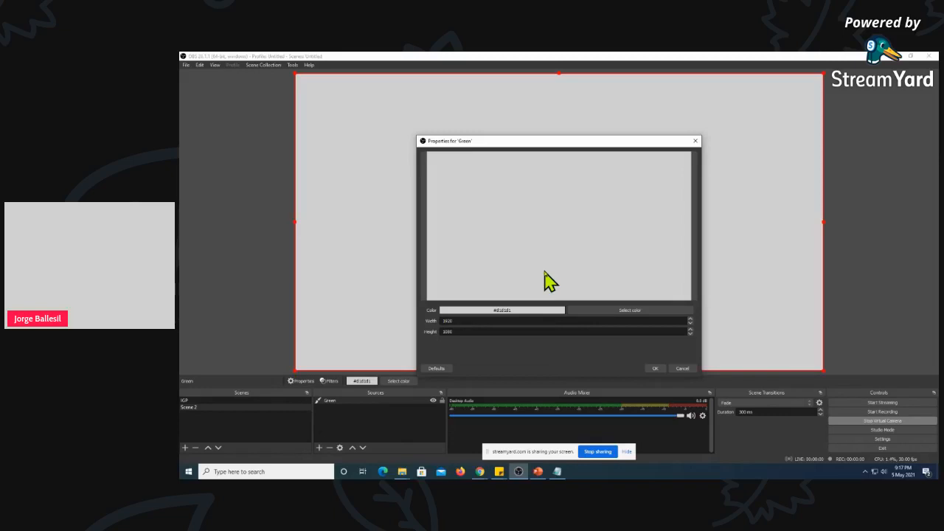
# Set the Green source's color to bright green from the basic colors and accept its properties
pyautogui.click(614, 312)
pyautogui.click(533, 201)
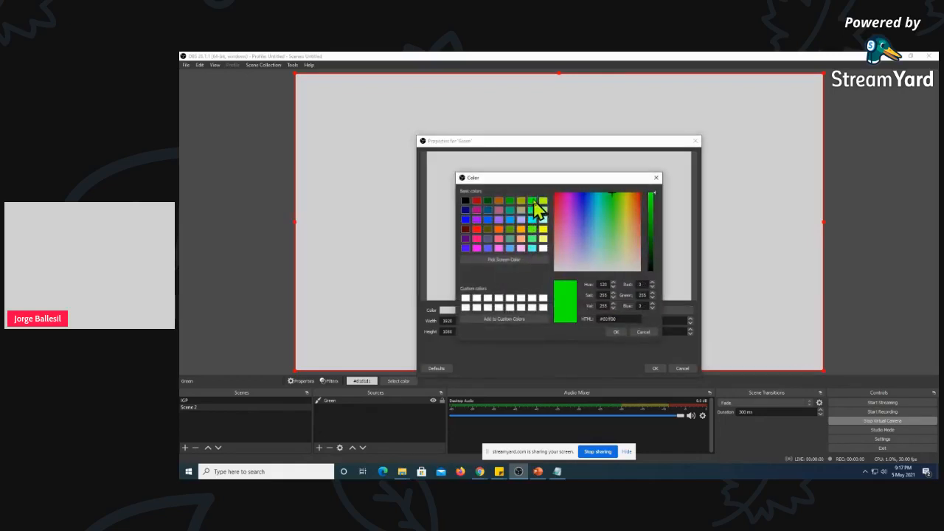
pyautogui.click(615, 333)
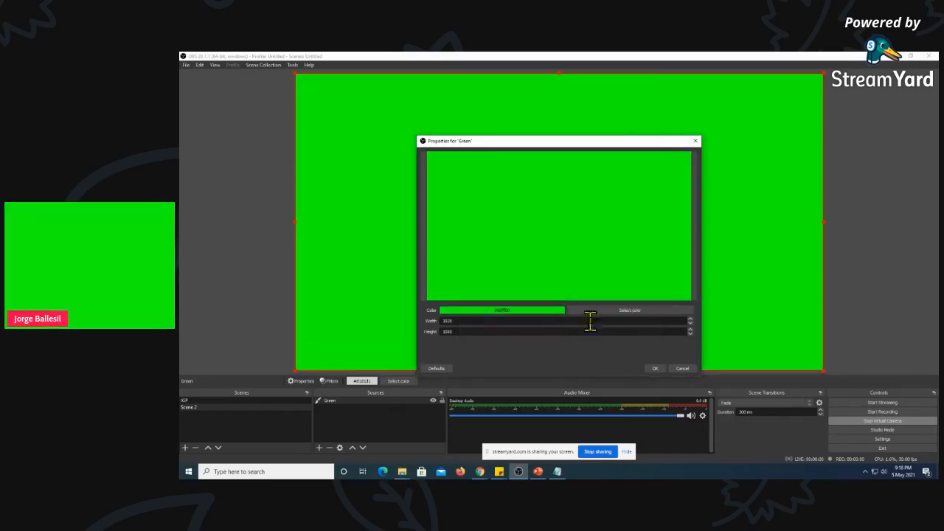
pyautogui.click(652, 369)
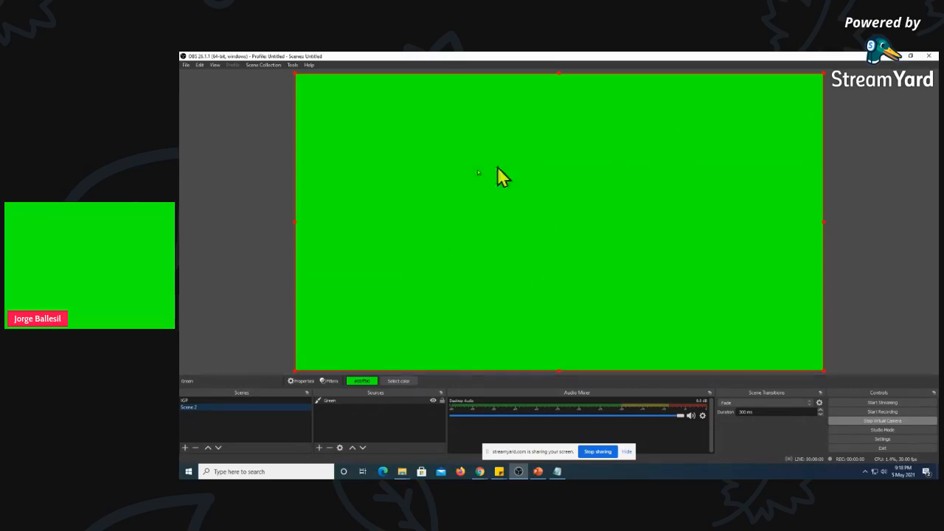
# Shrink the Green source to about two thirds of the canvas width and place it near the canvas's upper-left corner
pyautogui.moveTo(487, 179); pyautogui.dragTo(562, 215)
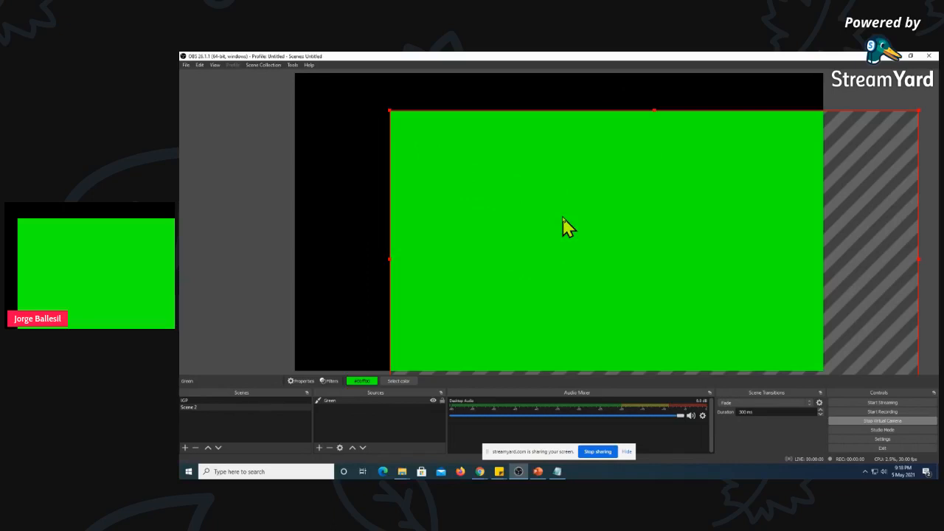
pyautogui.click(319, 448)
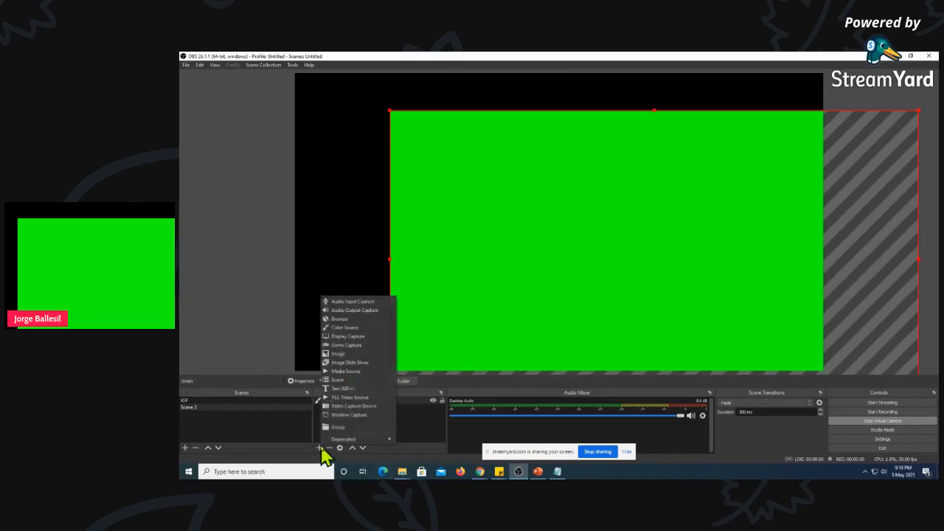
pyautogui.click(607, 249)
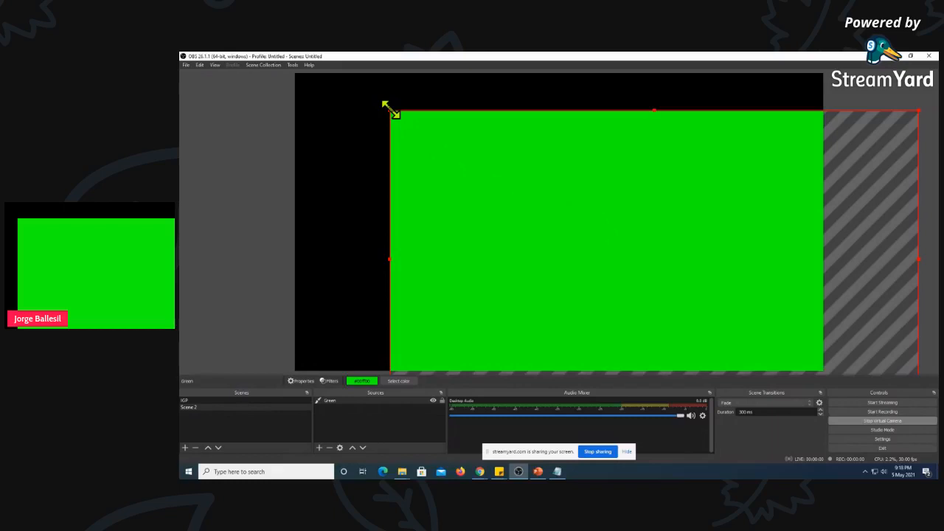
pyautogui.moveTo(391, 109); pyautogui.dragTo(570, 212)
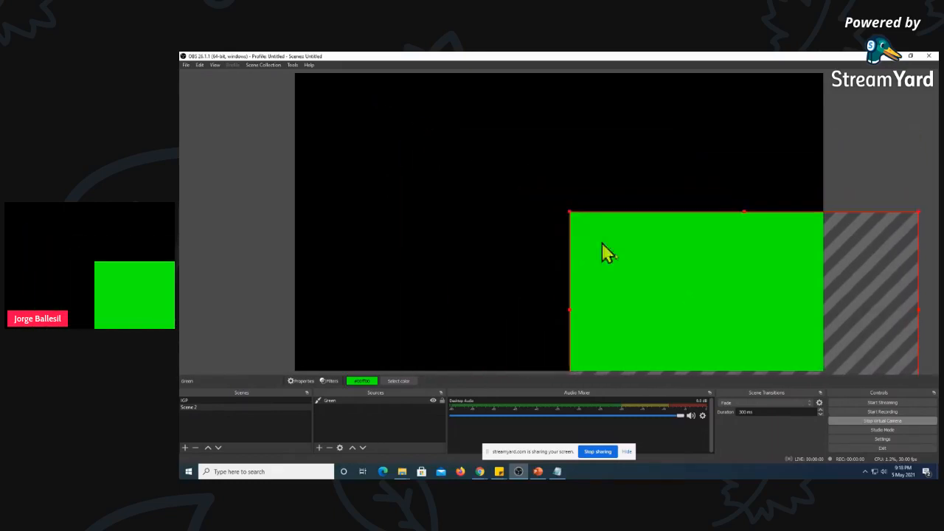
pyautogui.moveTo(748, 316); pyautogui.dragTo(492, 185)
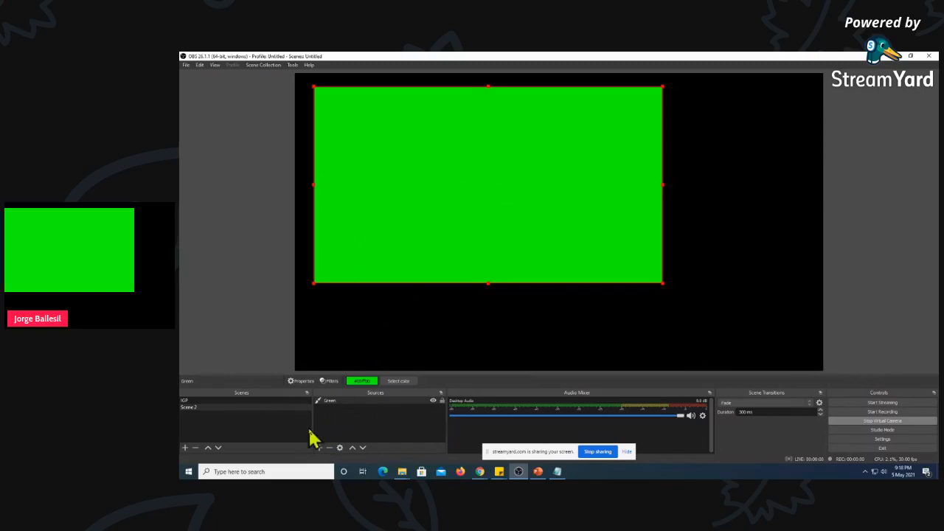
# Remove the Green color source from Scene 2
pyautogui.click(330, 403)
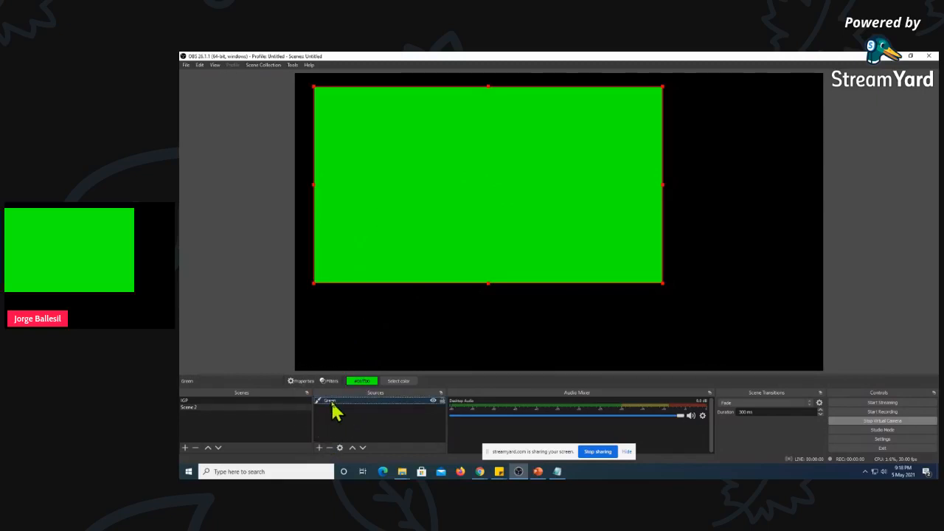
pyautogui.click(320, 448)
pyautogui.click(403, 428)
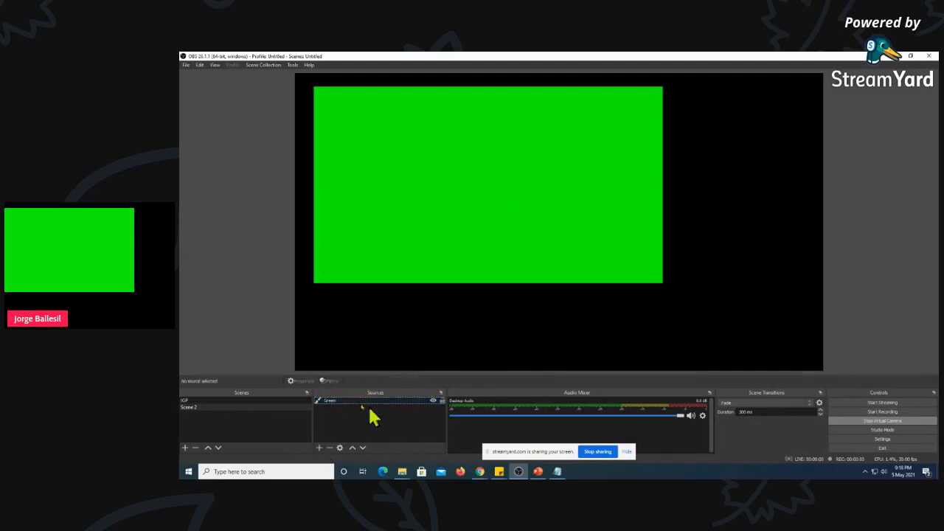
pyautogui.click(347, 402)
pyautogui.click(347, 404)
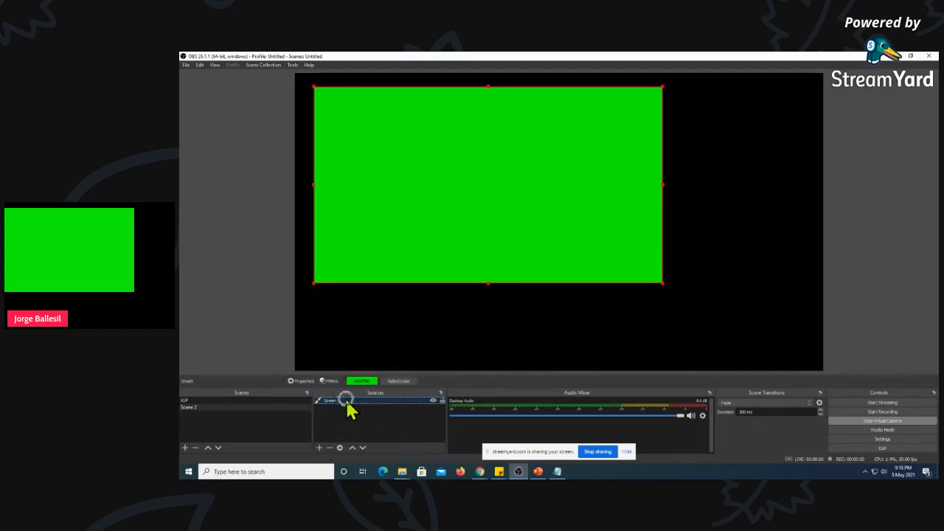
pyautogui.click(330, 449)
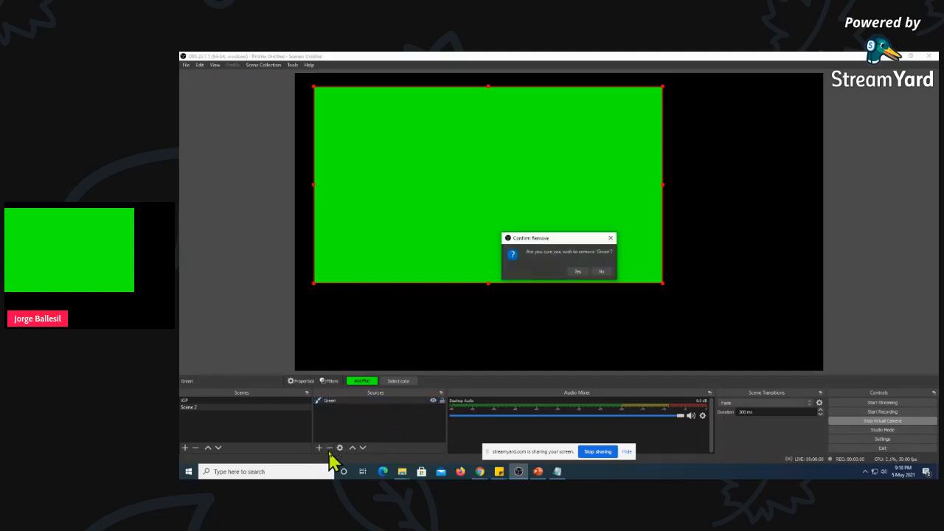
pyautogui.click(580, 272)
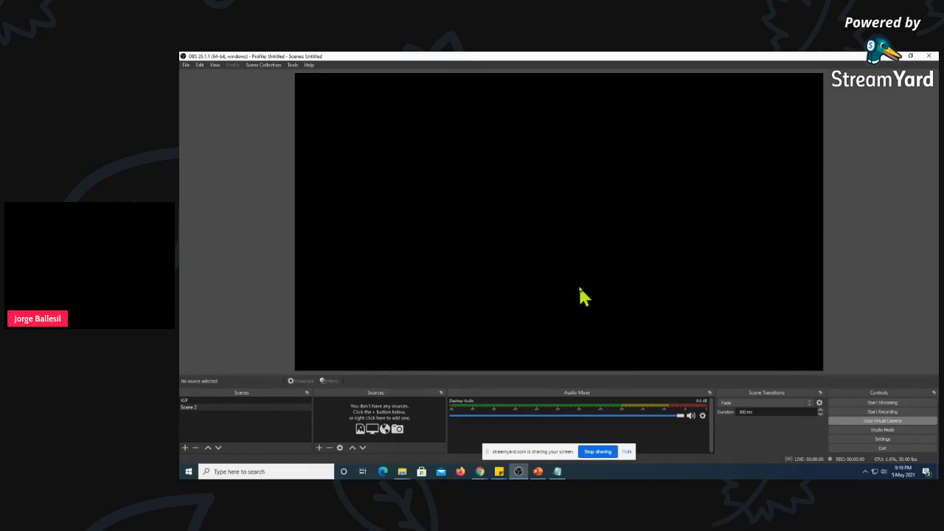
# Add a new Display Capture source named "Display 1" to Scene 2
pyautogui.click(321, 449)
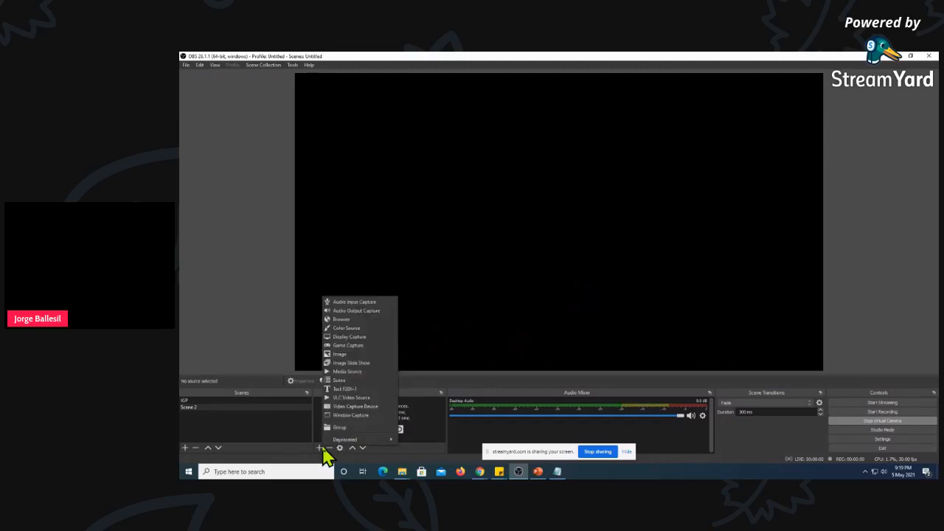
pyautogui.click(350, 338)
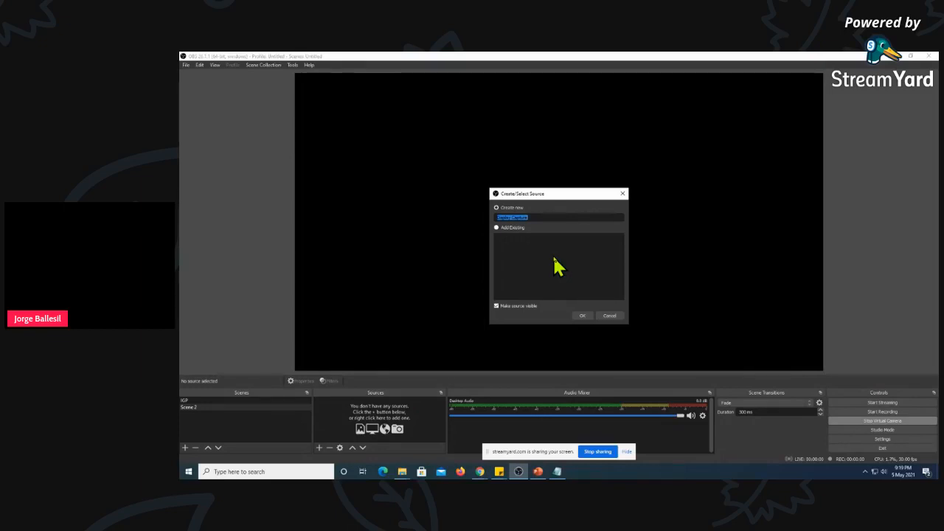
pyautogui.write('Display')
pyautogui.click(582, 316)
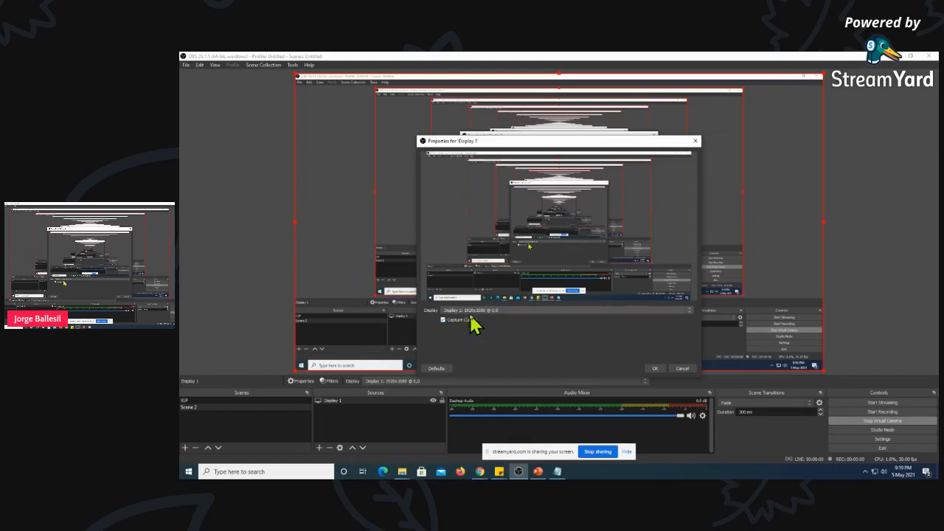
# Preview Display 2 as the captured monitor, switch back to Display 1 (1920x1080), and accept the source's properties
pyautogui.click(537, 311)
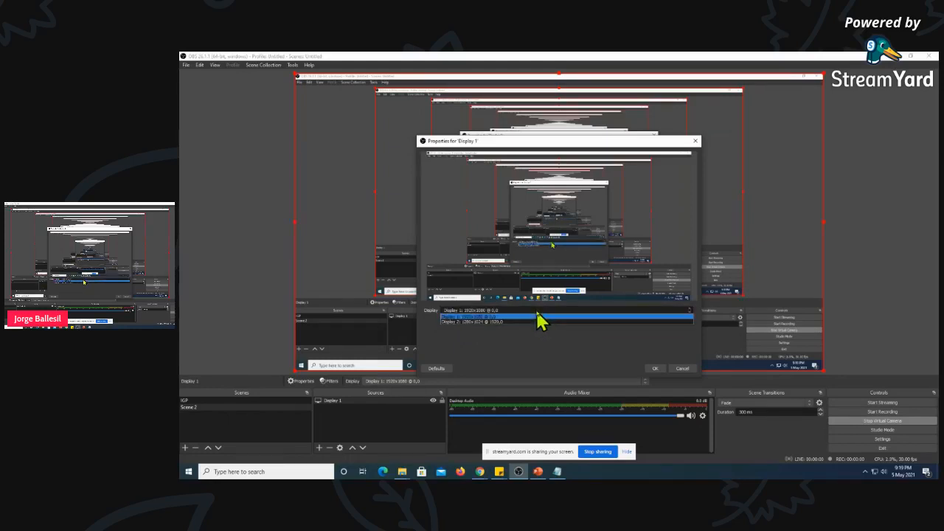
pyautogui.click(478, 323)
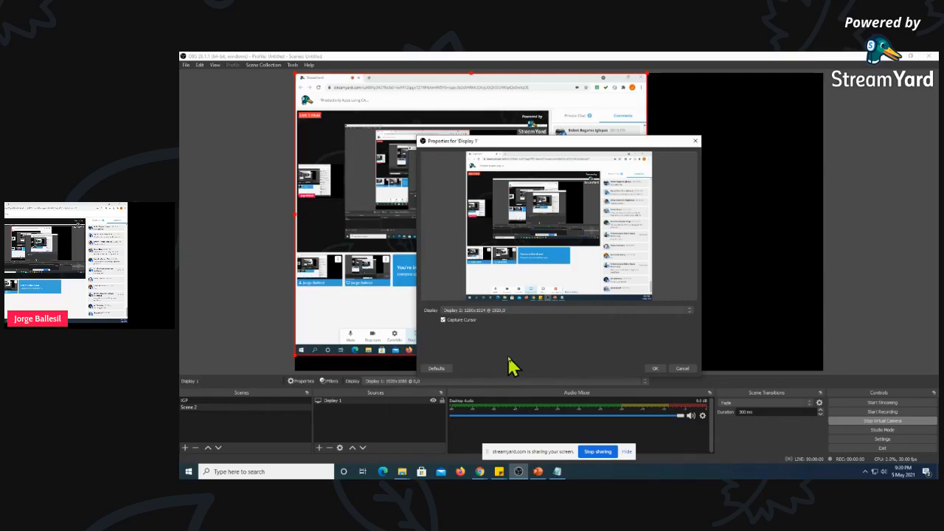
pyautogui.click(489, 309)
pyautogui.click(478, 317)
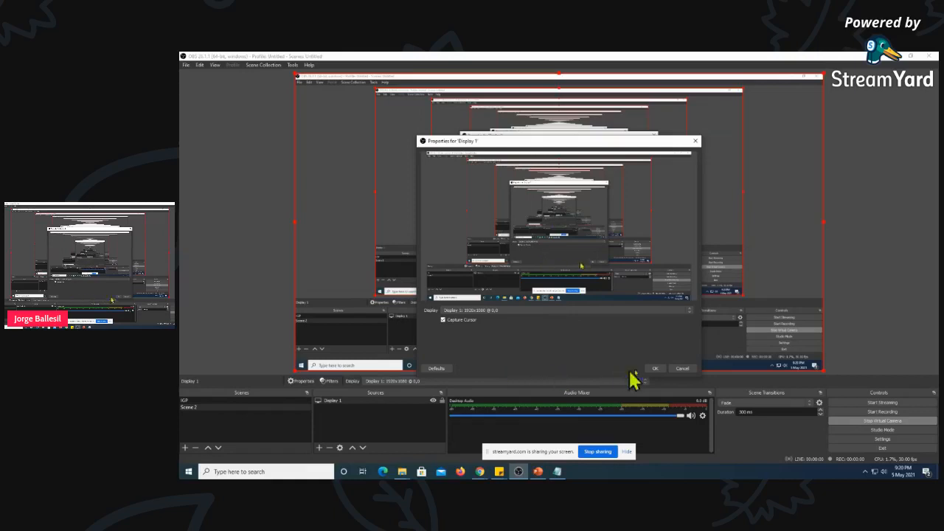
pyautogui.click(654, 368)
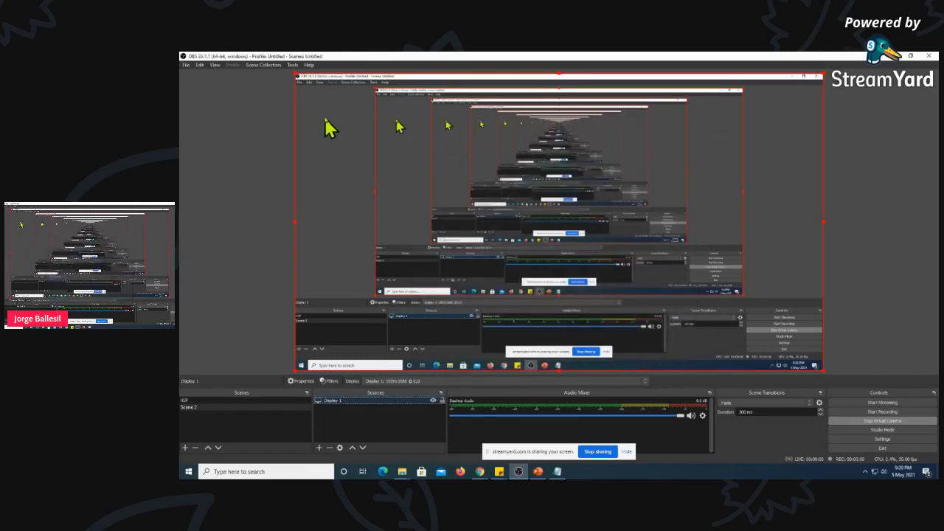
# Scale the Display 1 capture down to about 60% of the canvas width and position it in the canvas's upper middle
pyautogui.click(296, 73)
pyautogui.moveTo(296, 73); pyautogui.dragTo(502, 192)
pyautogui.moveTo(622, 241); pyautogui.dragTo(518, 166)
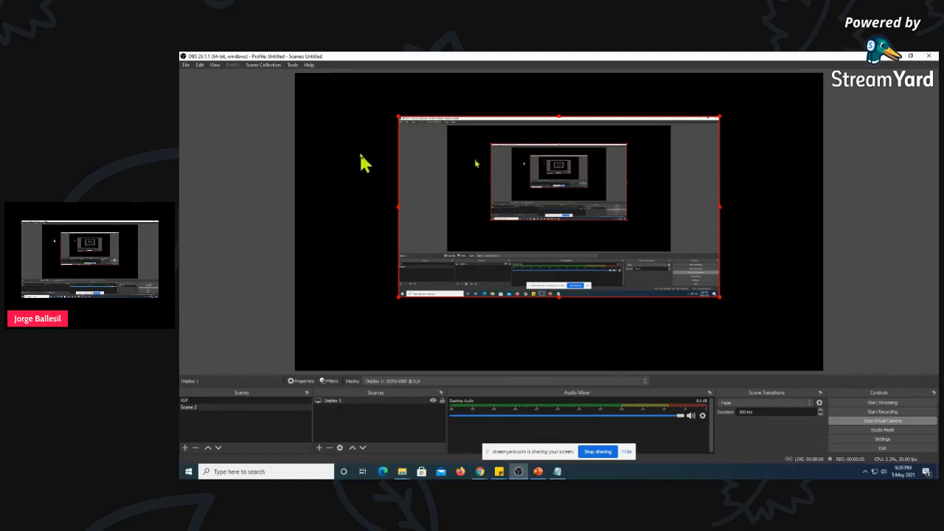
pyautogui.click(326, 405)
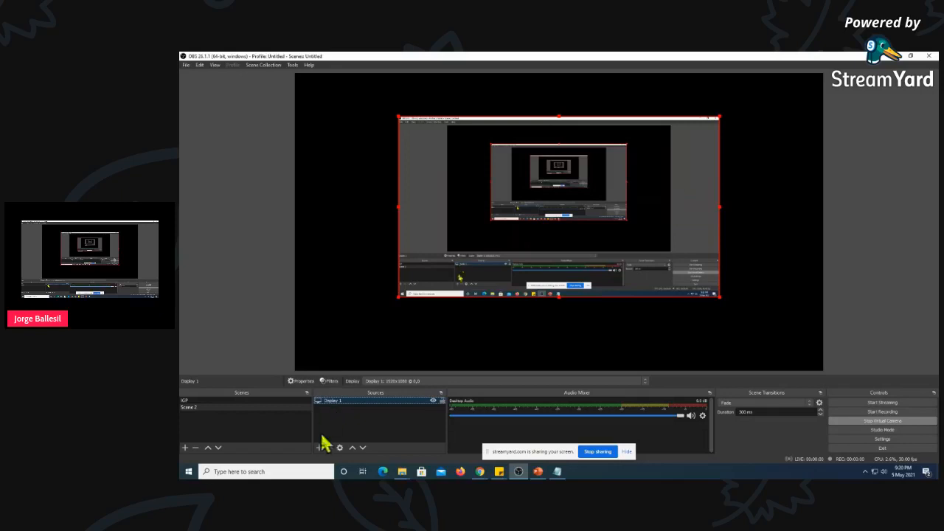
pyautogui.rightClick(330, 404)
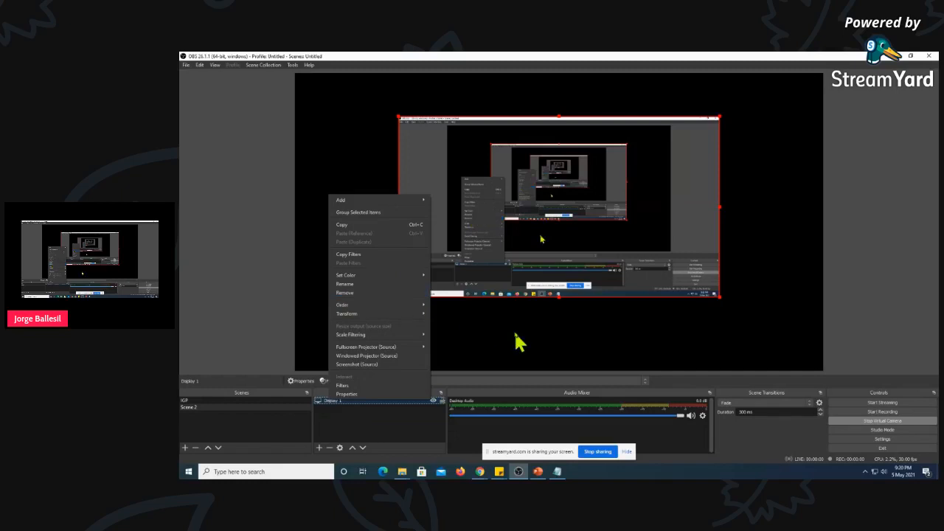
pyautogui.click(459, 320)
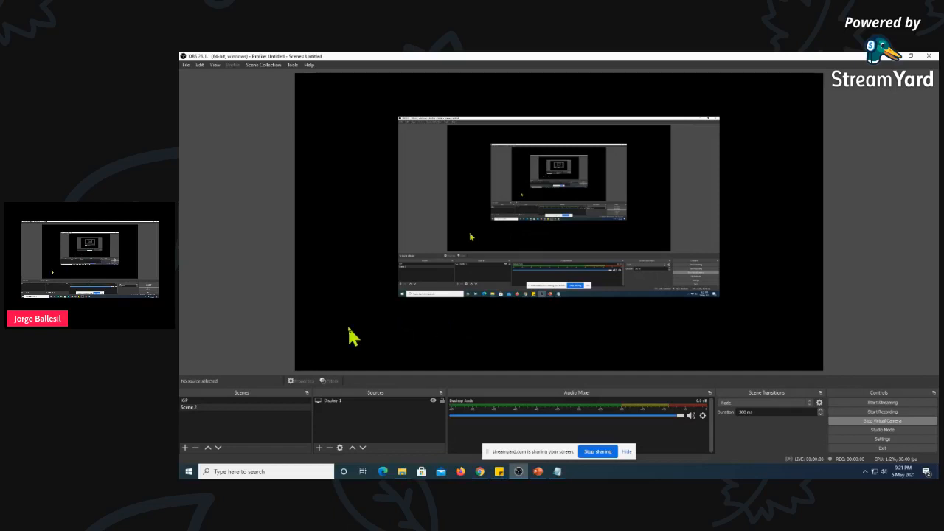
# Crop all four sides of the Display 1 capture down to the black preview canvas area, and deselect it
pyautogui.click(406, 188)
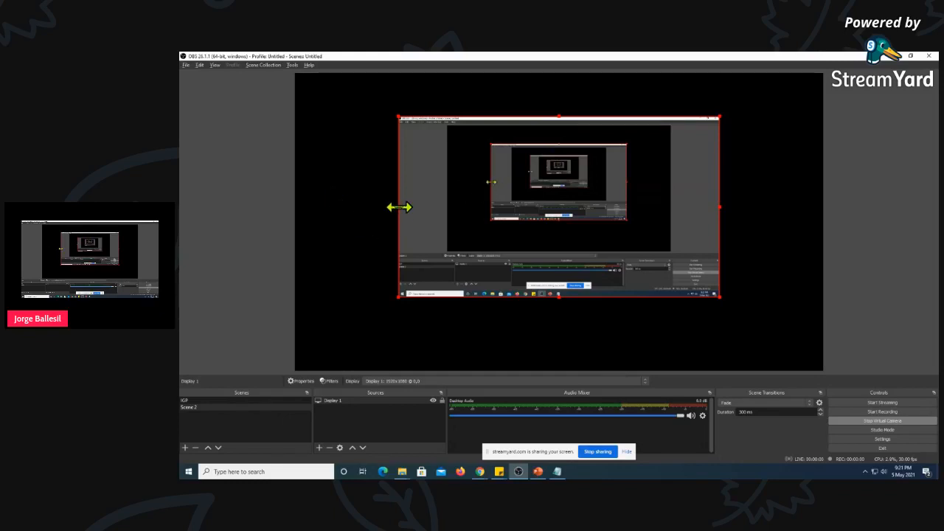
pyautogui.moveTo(400, 207); pyautogui.dragTo(448, 207)
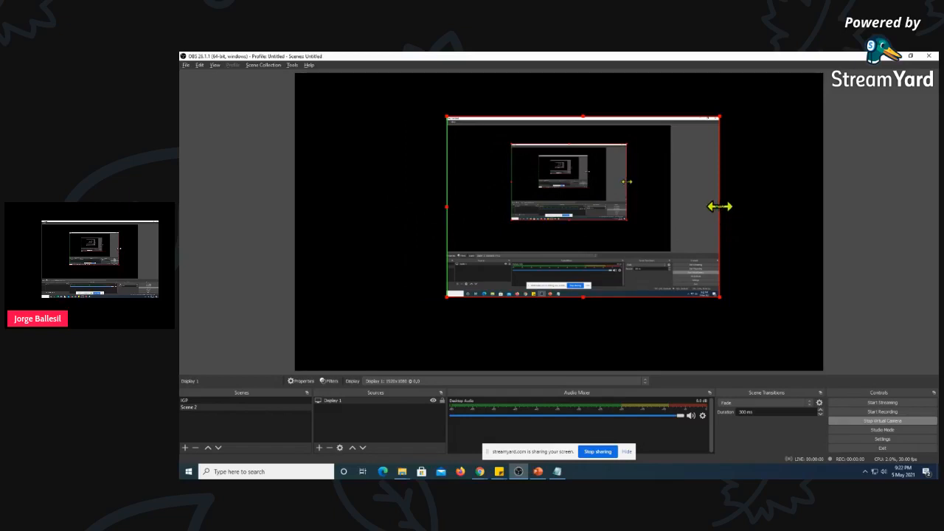
pyautogui.moveTo(719, 207); pyautogui.dragTo(671, 206)
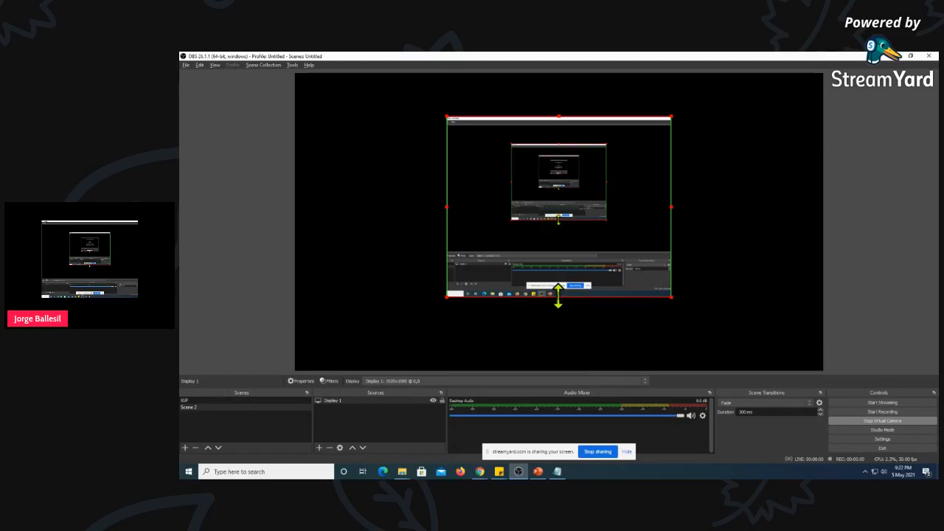
pyautogui.moveTo(559, 295); pyautogui.dragTo(570, 252)
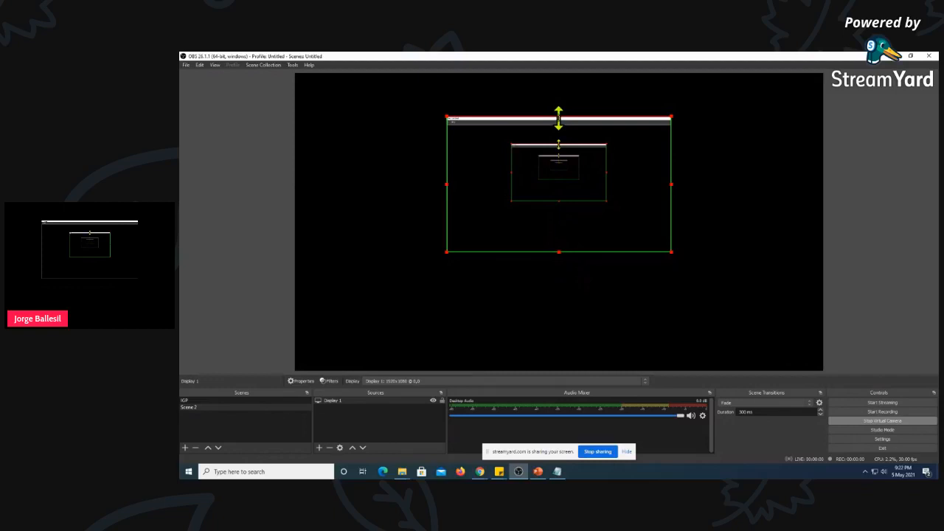
pyautogui.moveTo(559, 118); pyautogui.dragTo(559, 125)
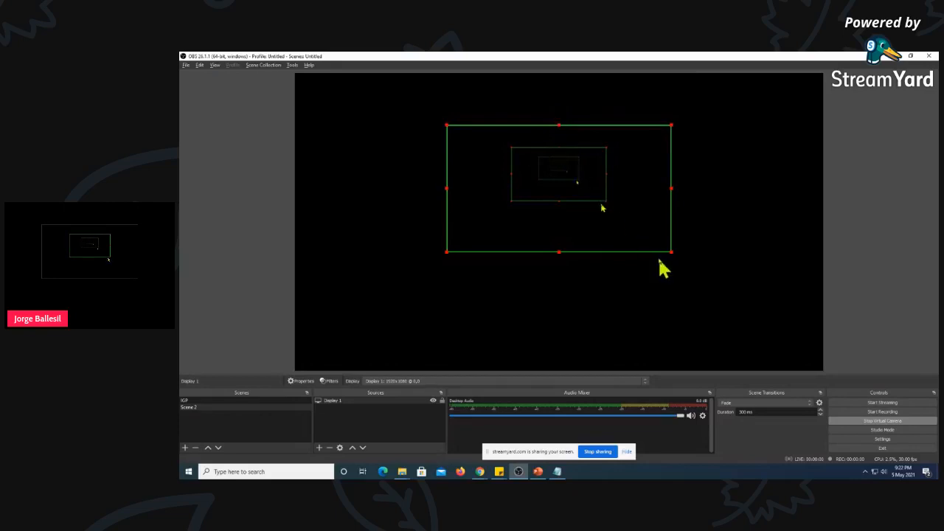
pyautogui.click(630, 313)
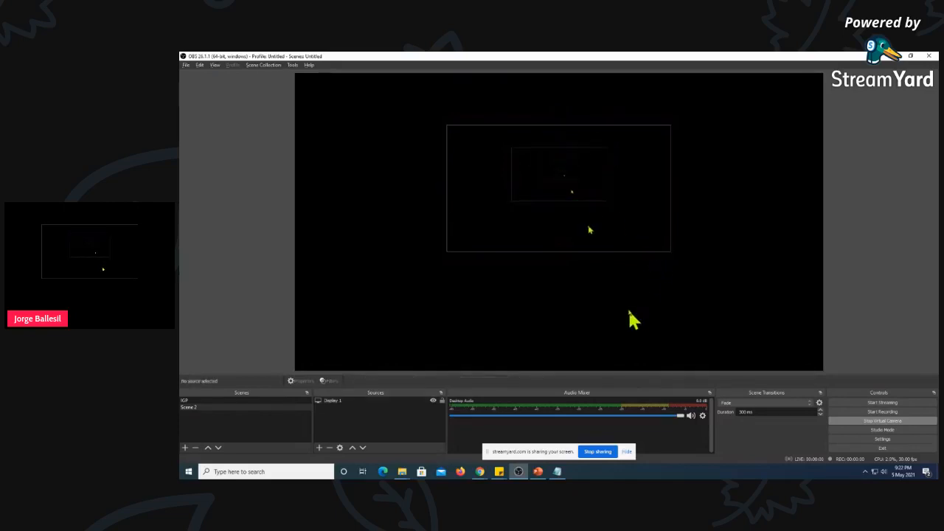
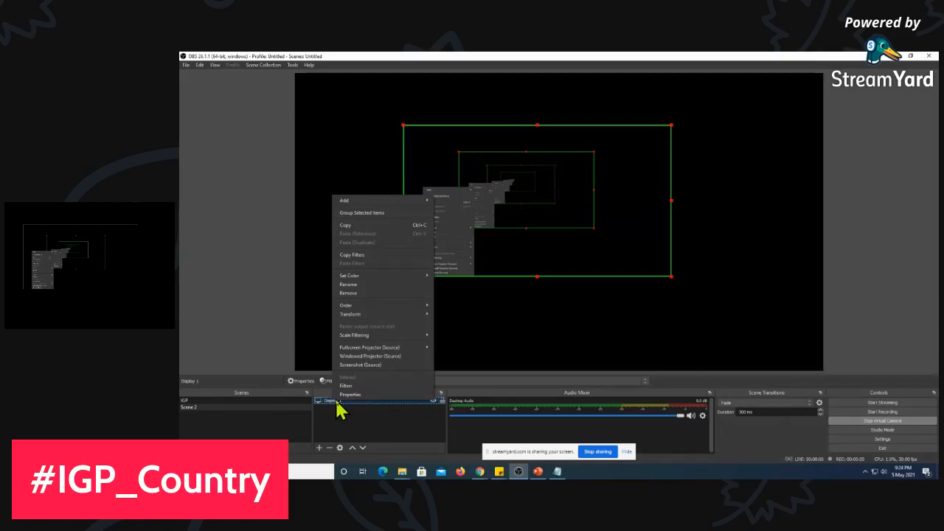
# Remove the Display 1 source from Scene 2 and add a new Image source named "Background"
pyautogui.click(357, 293)
pyautogui.click(580, 272)
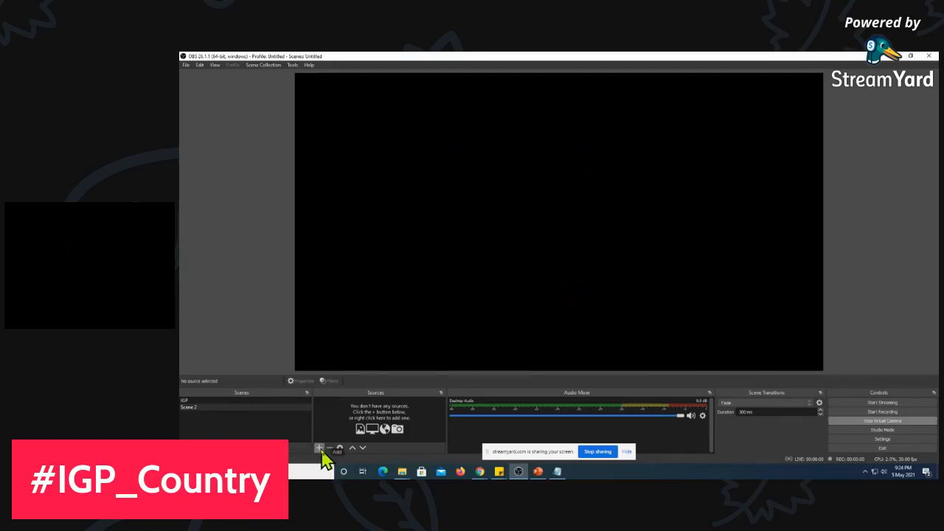
pyautogui.click(320, 448)
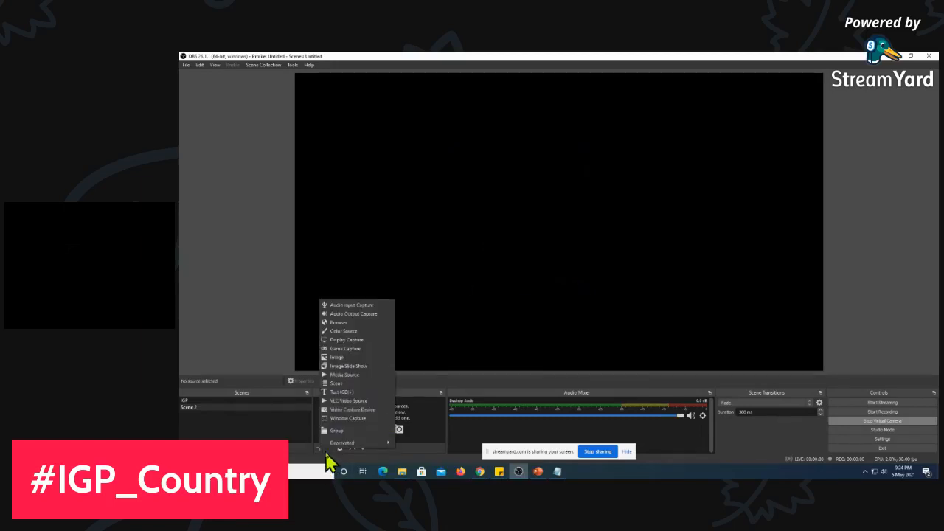
pyautogui.click(346, 359)
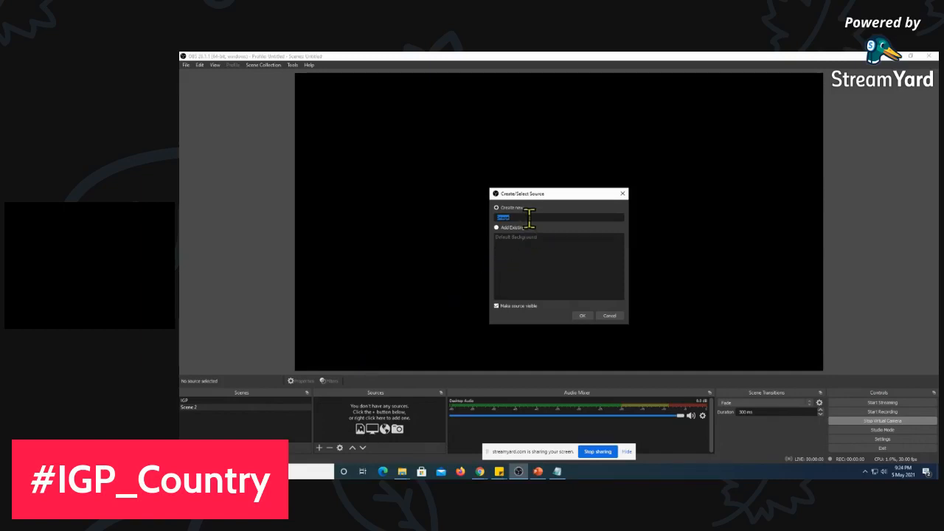
pyautogui.write('background')
pyautogui.click(583, 322)
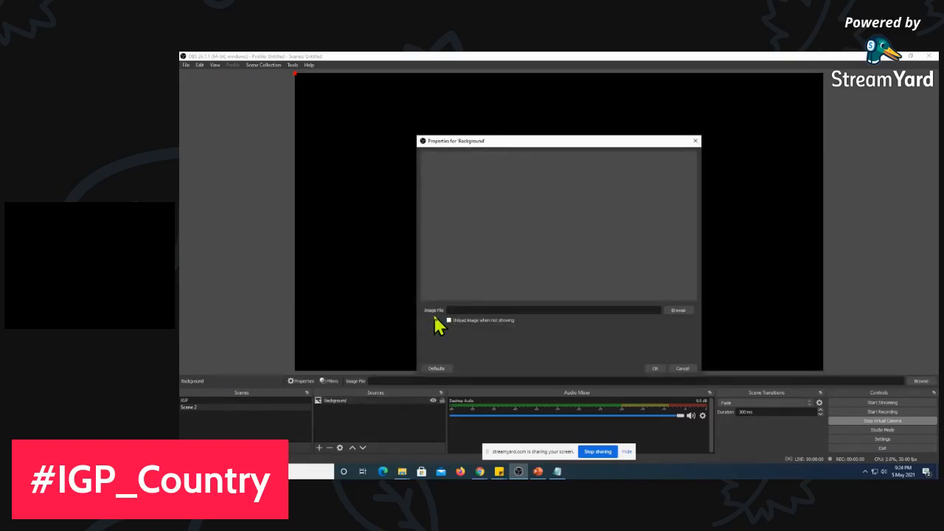
# Set the Background source's image file to the white desk picture with school logos and a keyboard from the Image folder
pyautogui.click(678, 311)
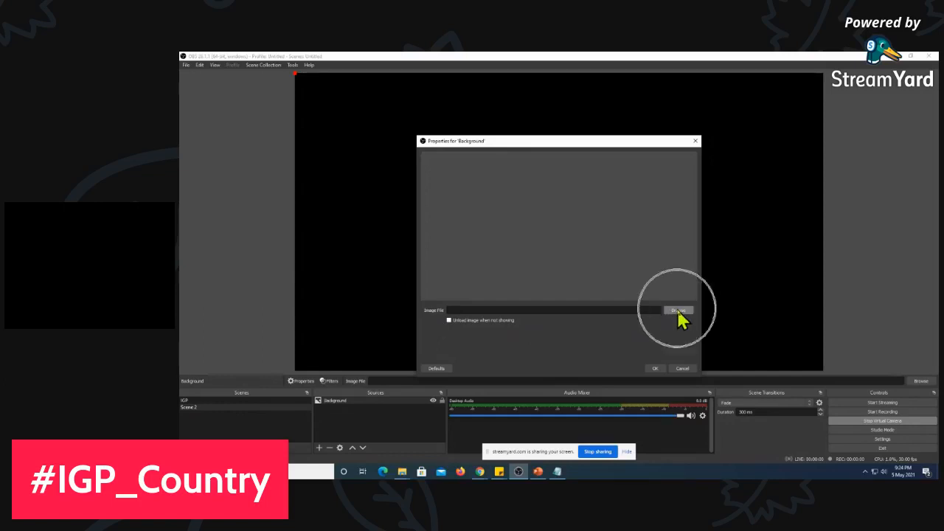
pyautogui.click(678, 310)
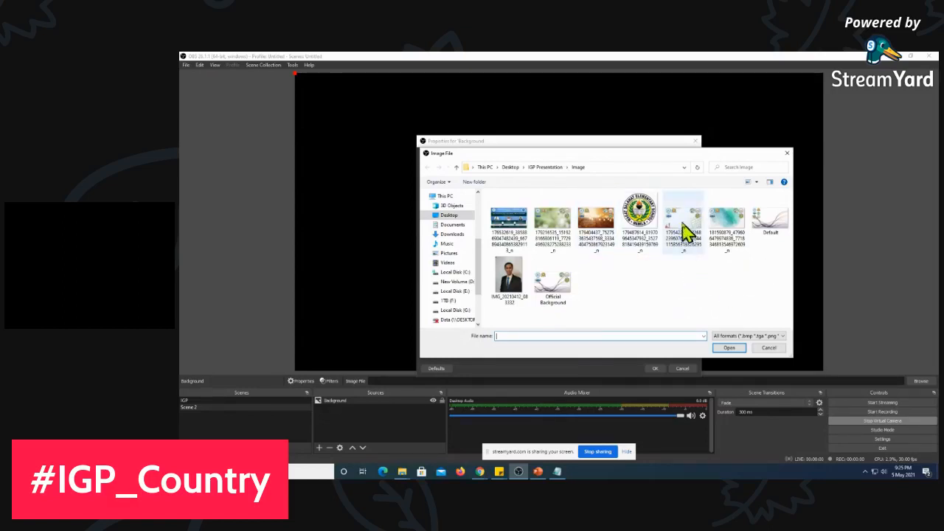
pyautogui.click(686, 230)
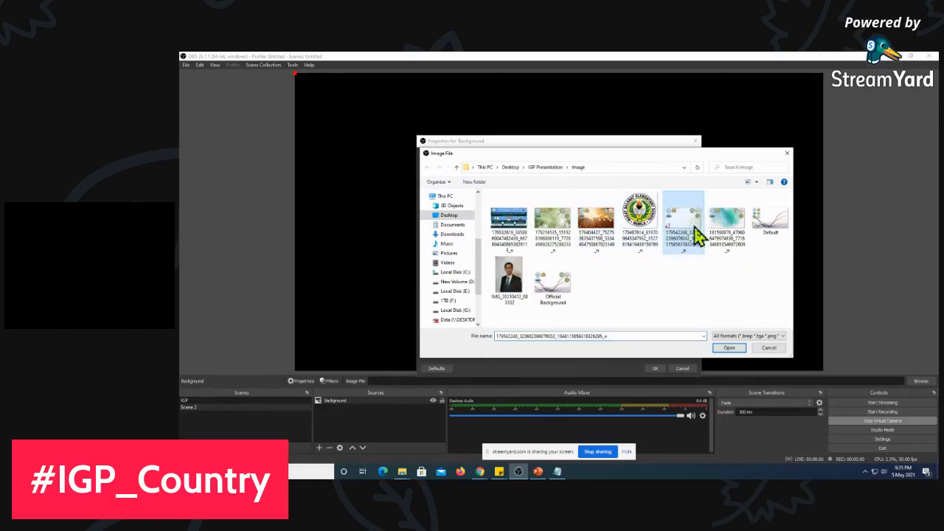
pyautogui.click(728, 350)
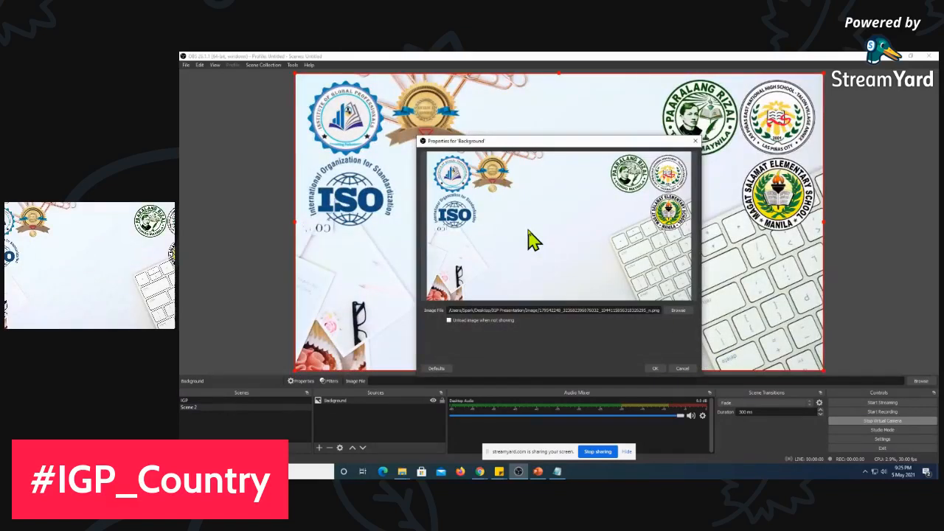
pyautogui.click(658, 370)
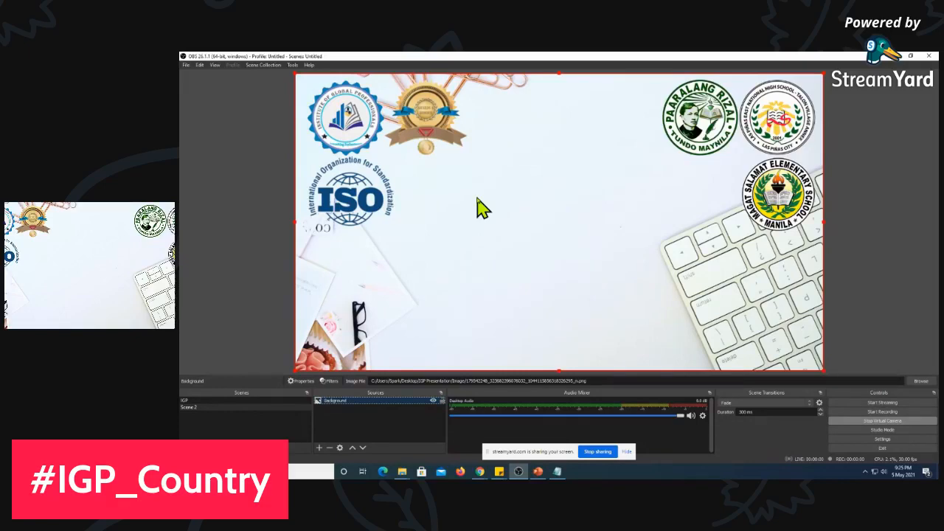
# Replace the Background source's image with the portrait photo IMG_20210412_083332
pyautogui.doubleClick(356, 403)
pyautogui.click(678, 311)
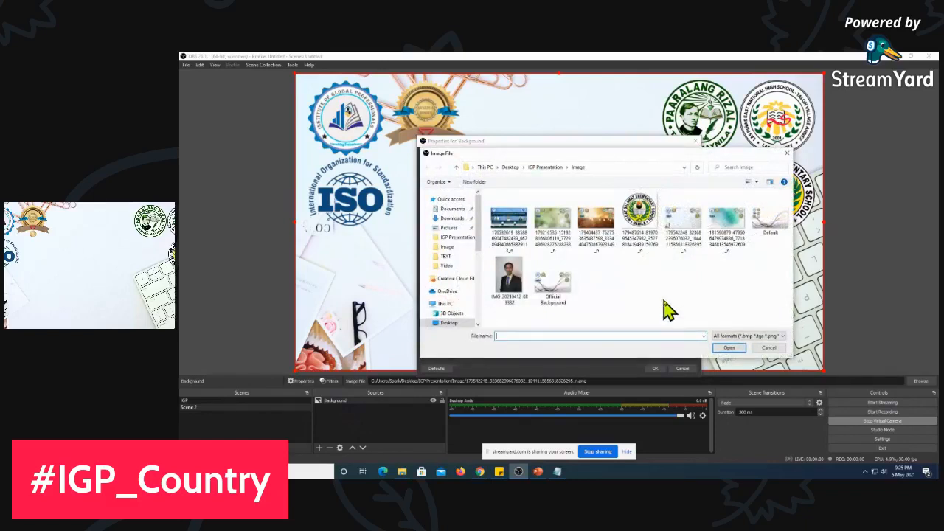
pyautogui.click(509, 279)
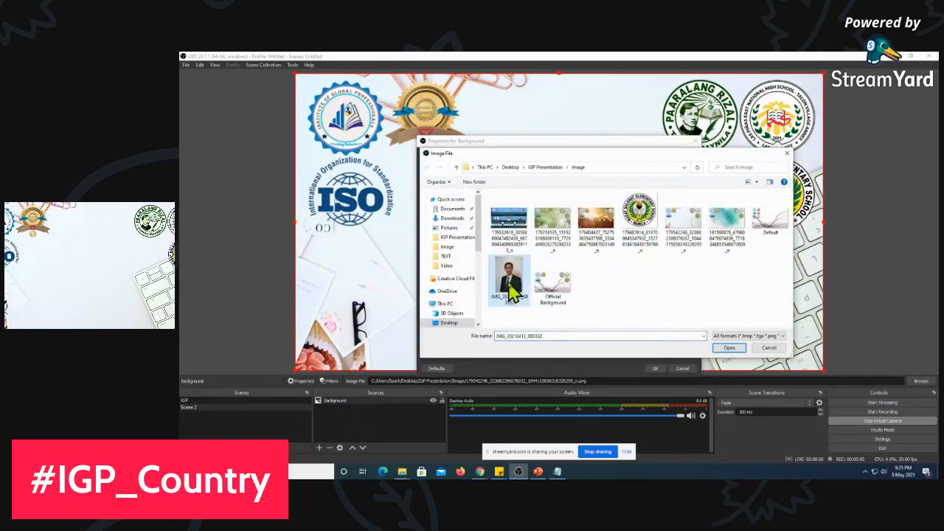
pyautogui.click(728, 349)
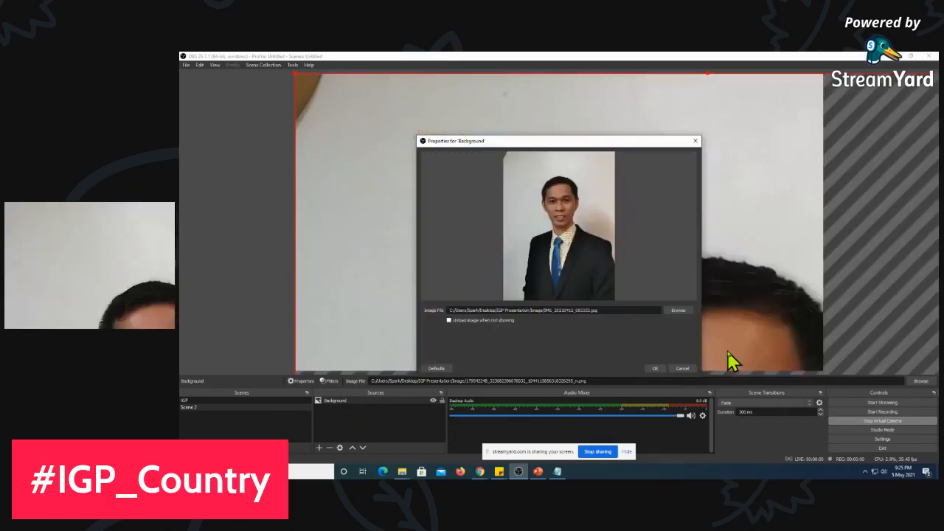
pyautogui.click(656, 370)
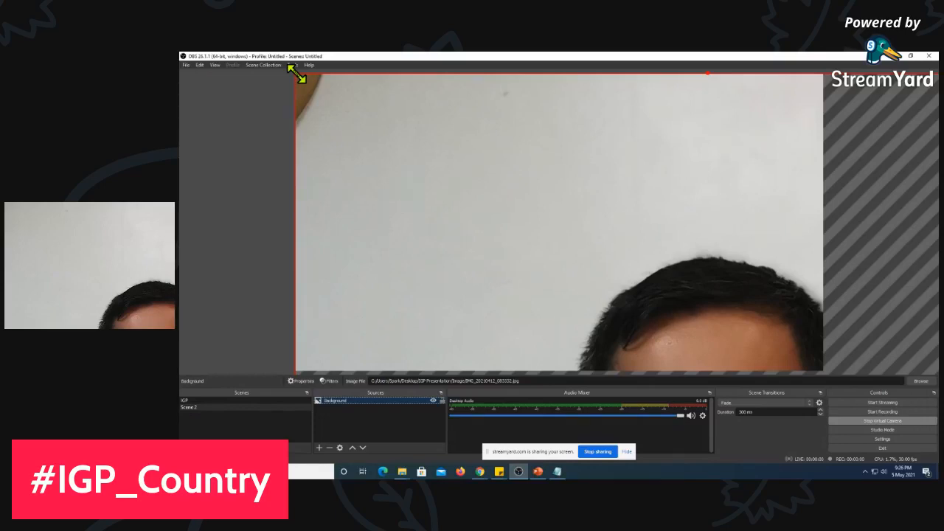
# Scale down the oversized portrait on the canvas, and apply the Fit to screen transform to it
pyautogui.moveTo(297, 73); pyautogui.dragTo(496, 155)
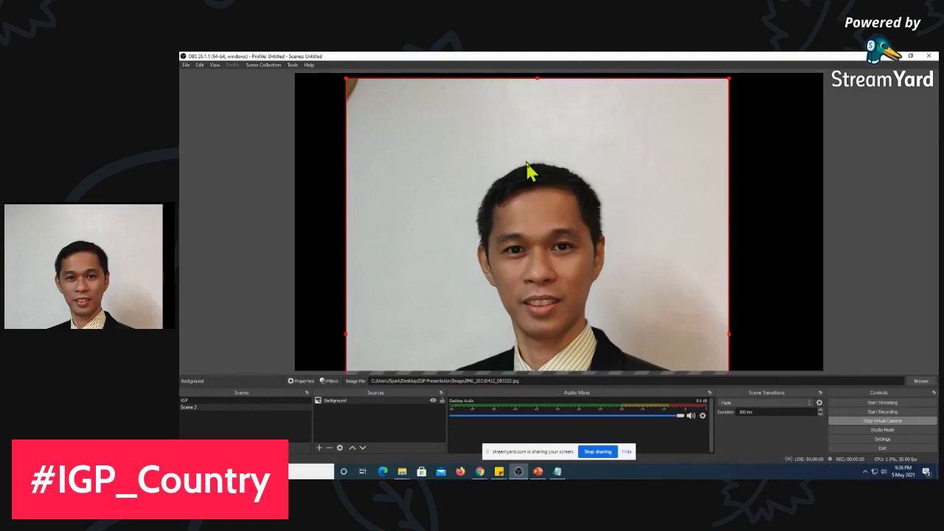
pyautogui.rightClick(527, 165)
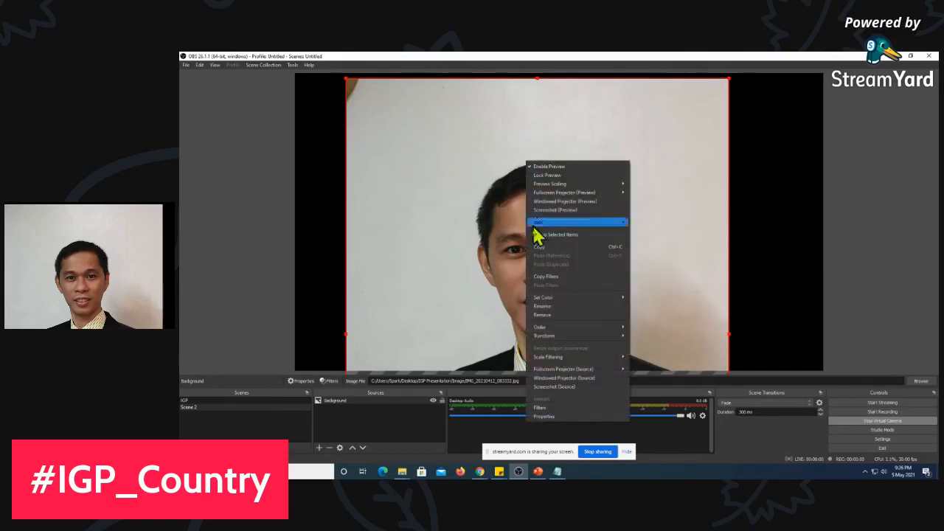
pyautogui.moveTo(565, 342)
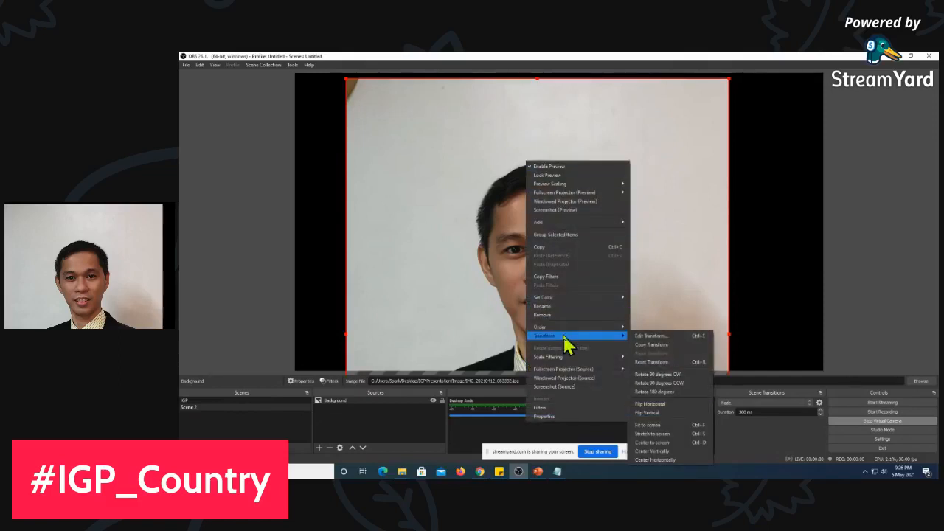
pyautogui.click(652, 426)
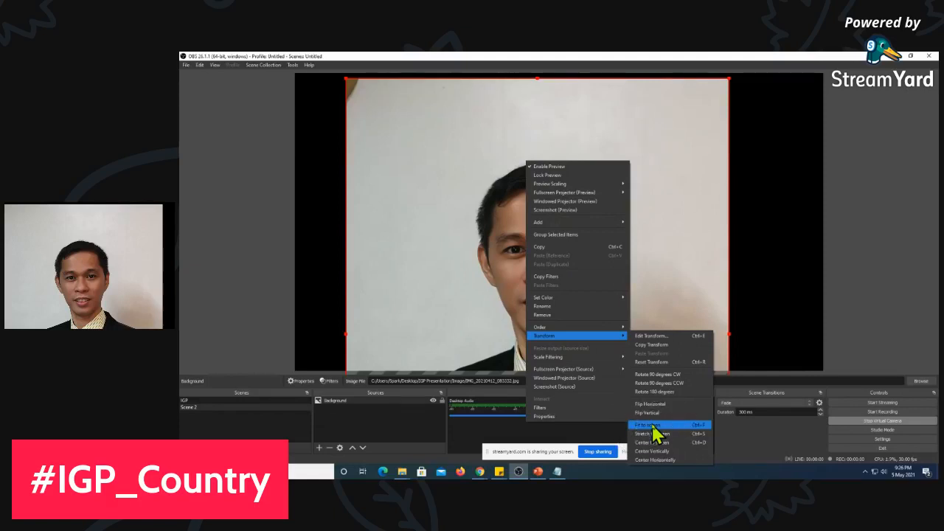
pyautogui.click(652, 427)
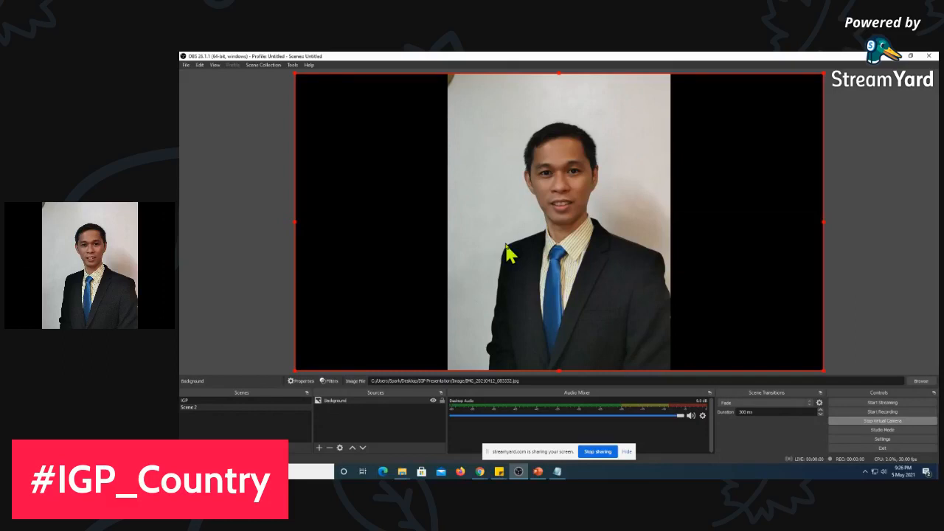
# Change the Background source's image back to the white desk picture with logos and accept its properties
pyautogui.doubleClick(331, 403)
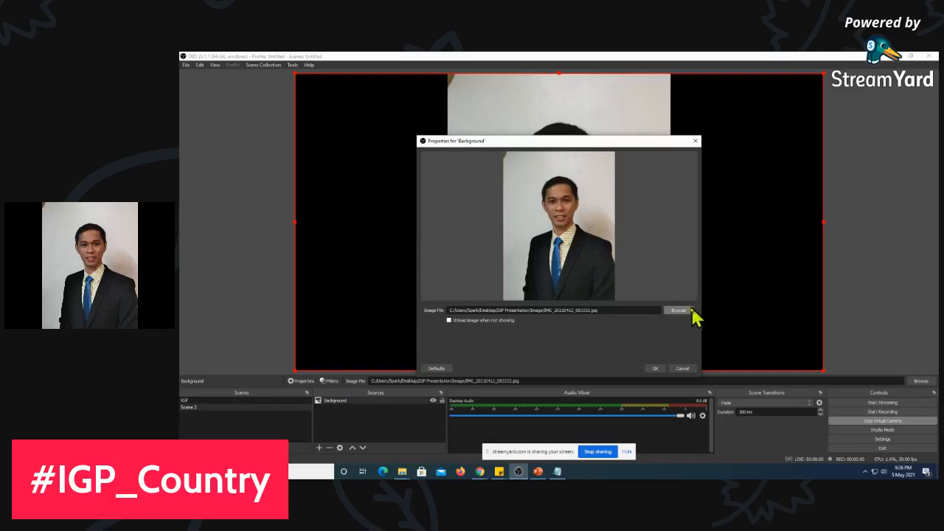
pyautogui.click(679, 310)
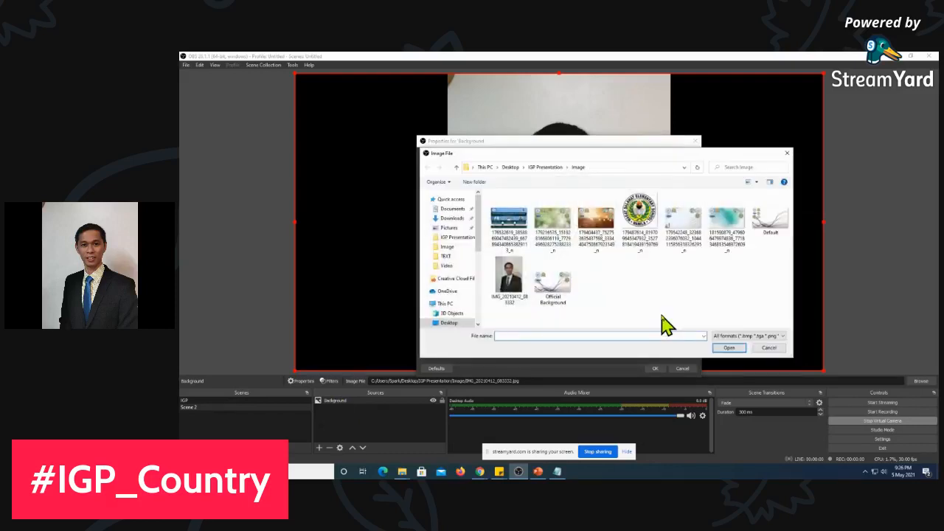
pyautogui.click(684, 232)
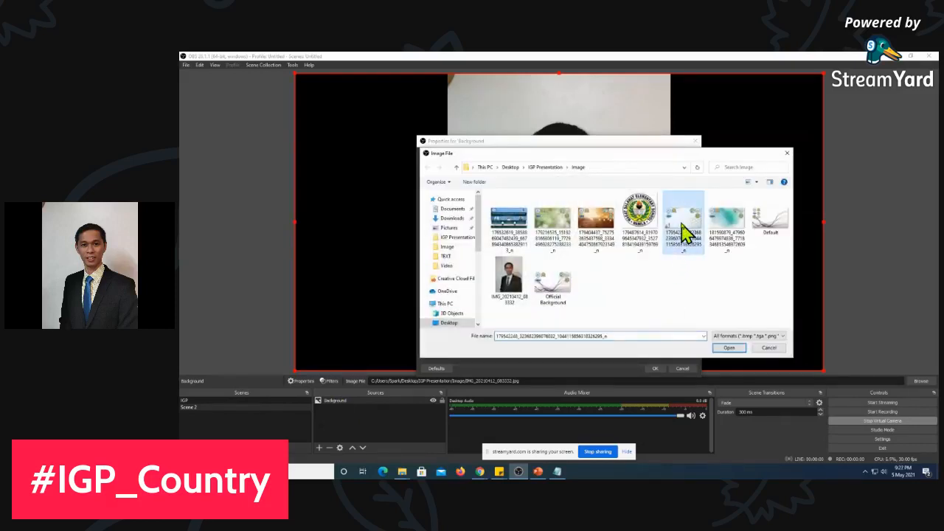
pyautogui.click(728, 348)
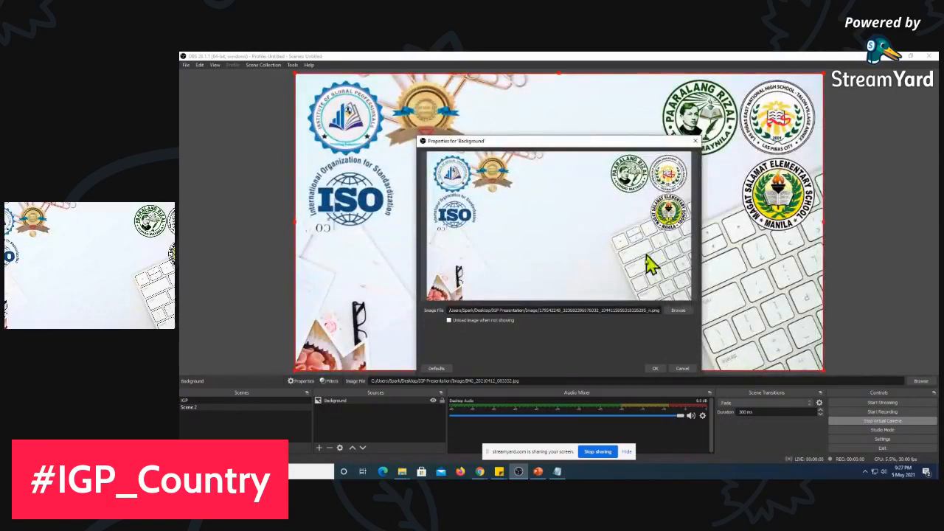
pyautogui.click(656, 369)
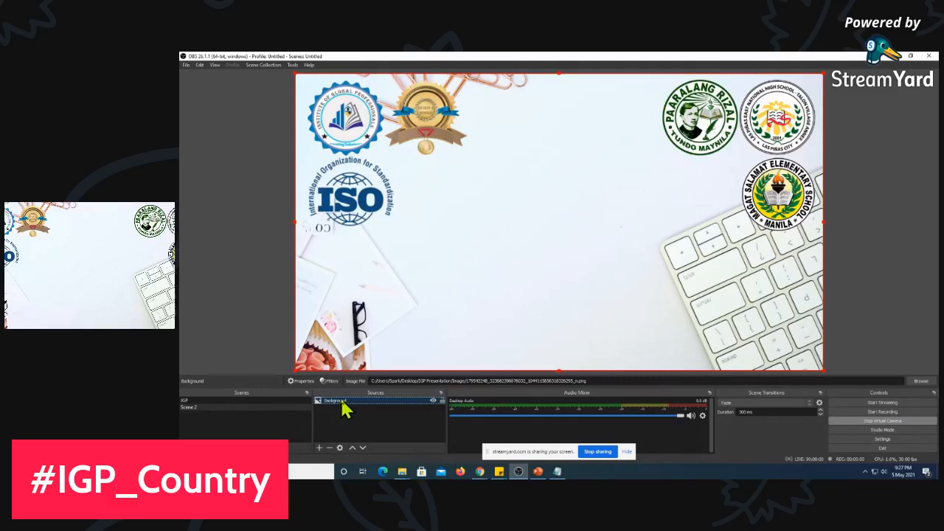
# Remove the Background image source from Scene 2 and confirm its removal
pyautogui.click(320, 450)
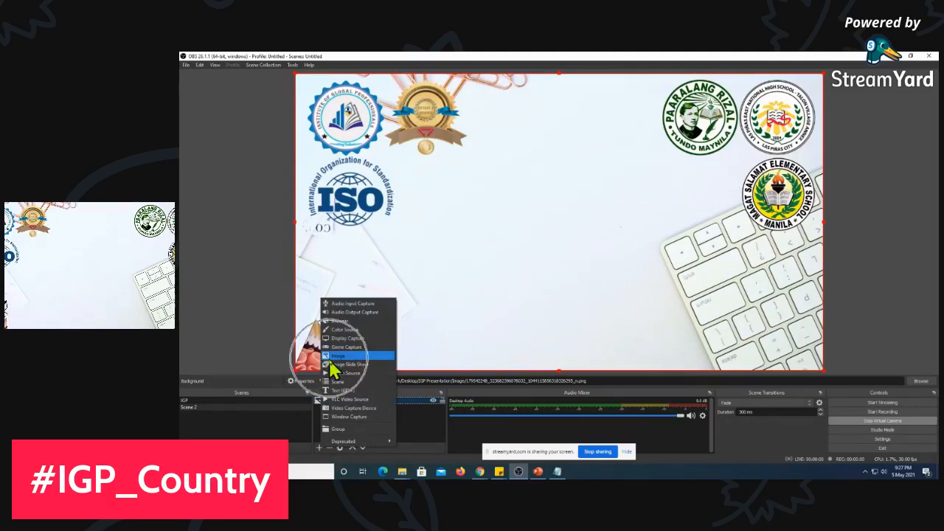
pyautogui.click(421, 436)
pyautogui.rightClick(399, 393)
pyautogui.click(385, 405)
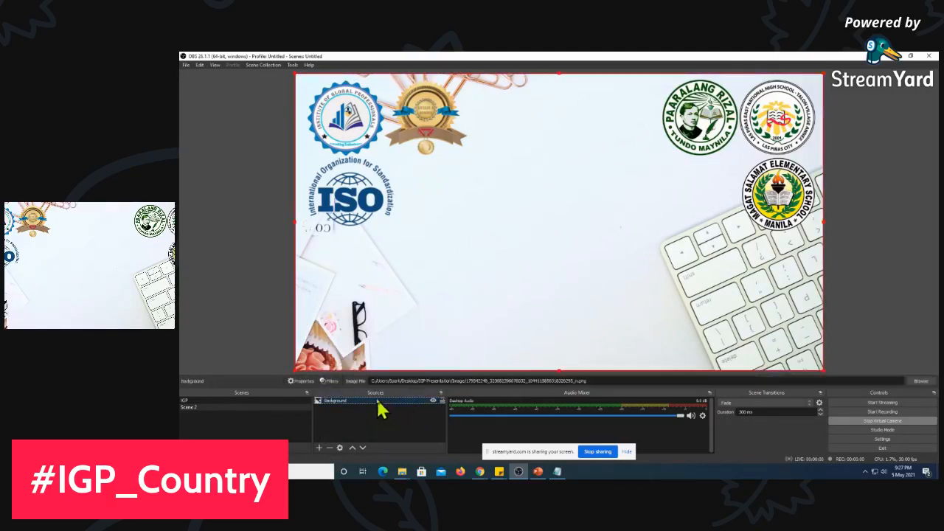
pyautogui.click(330, 449)
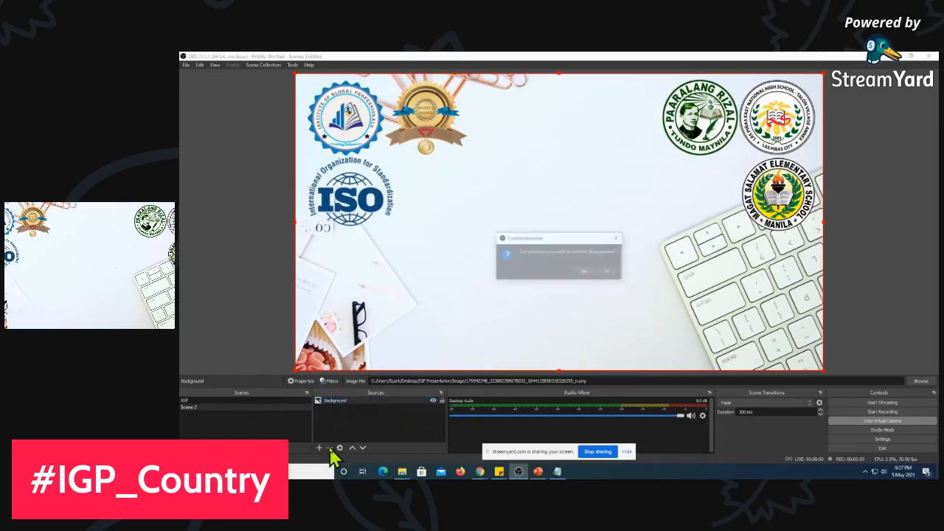
pyautogui.click(586, 274)
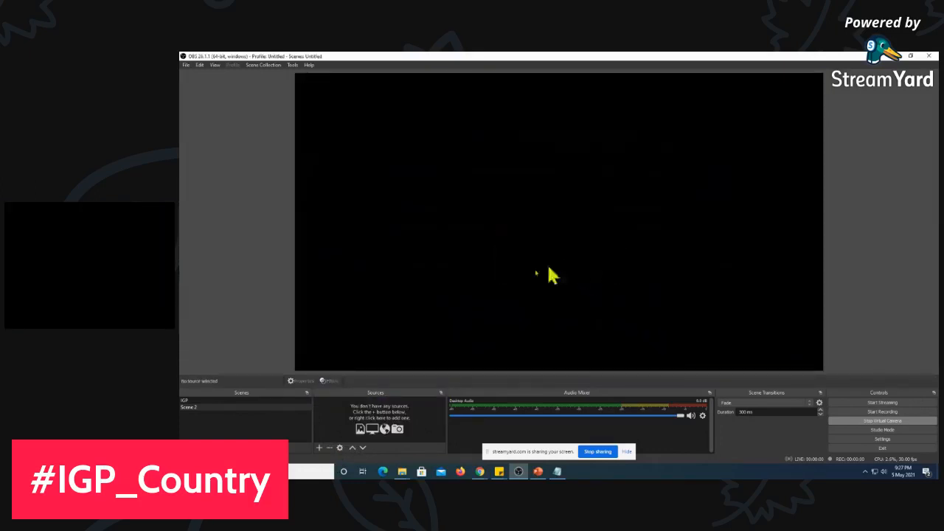
# Add a new Image Slide Show source named "Multiple Background" to Scene 2
pyautogui.click(318, 448)
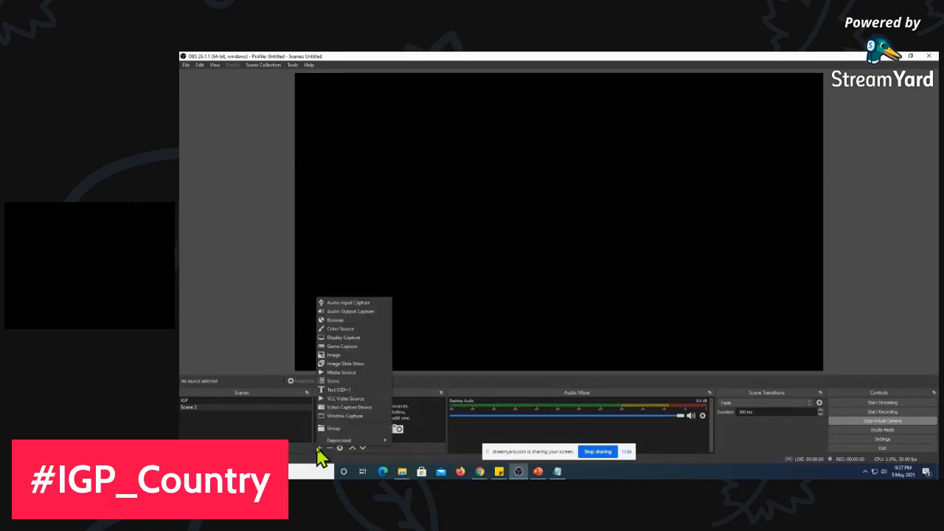
pyautogui.click(354, 365)
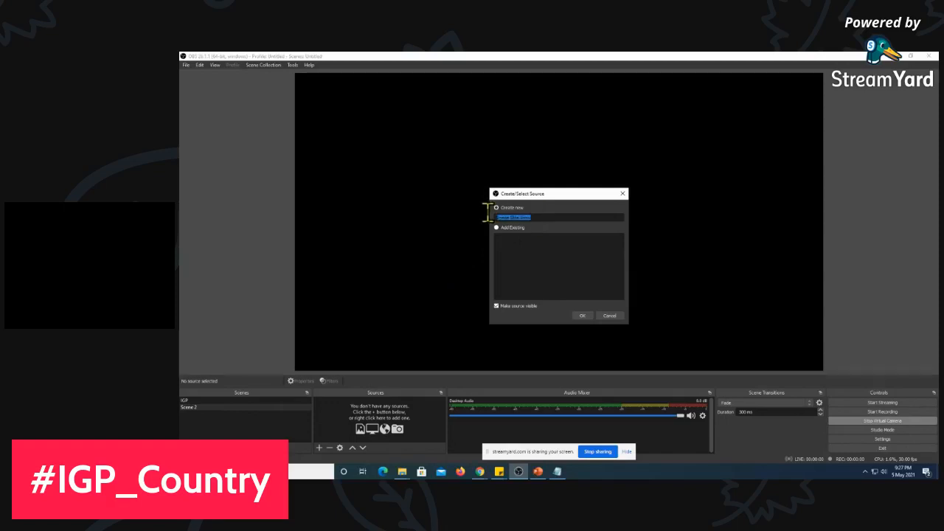
pyautogui.write('Ali')
pyautogui.click(582, 316)
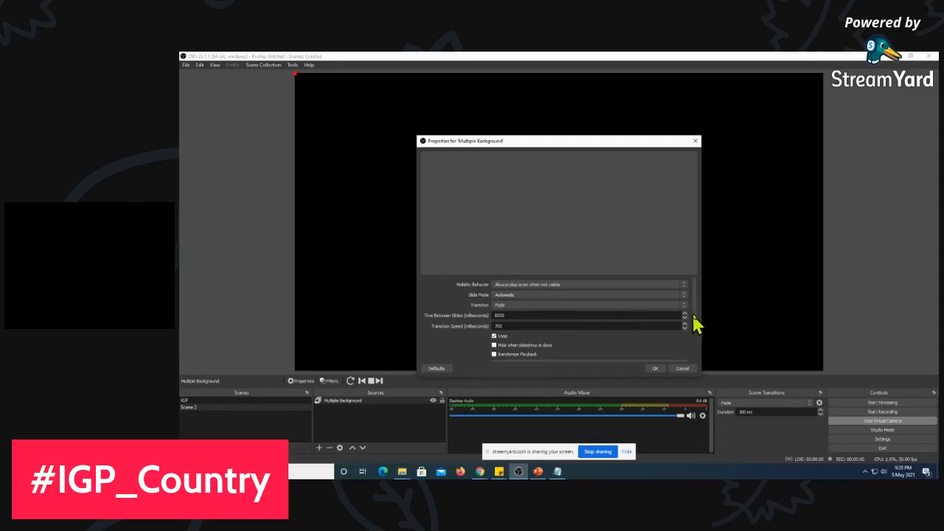
# Add six background images with logos, including Default and Official Background, to the slideshow's image files, skipping the first image, the school seal and the portrait
pyautogui.moveTo(695, 317); pyautogui.dragTo(692, 349)
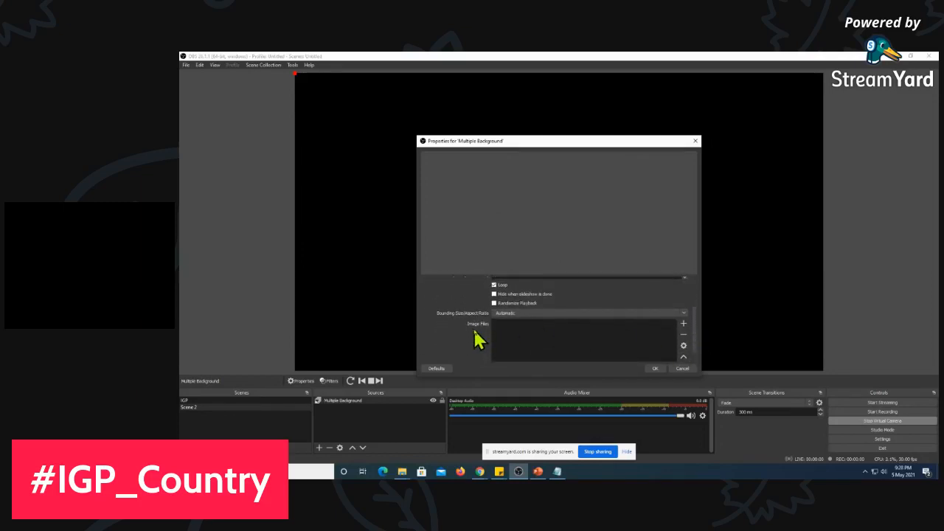
pyautogui.click(684, 324)
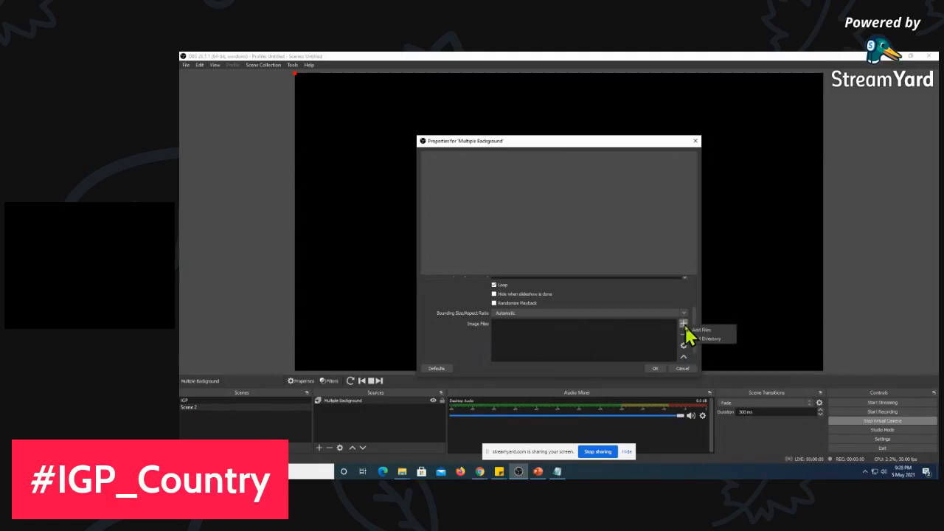
pyautogui.click(707, 331)
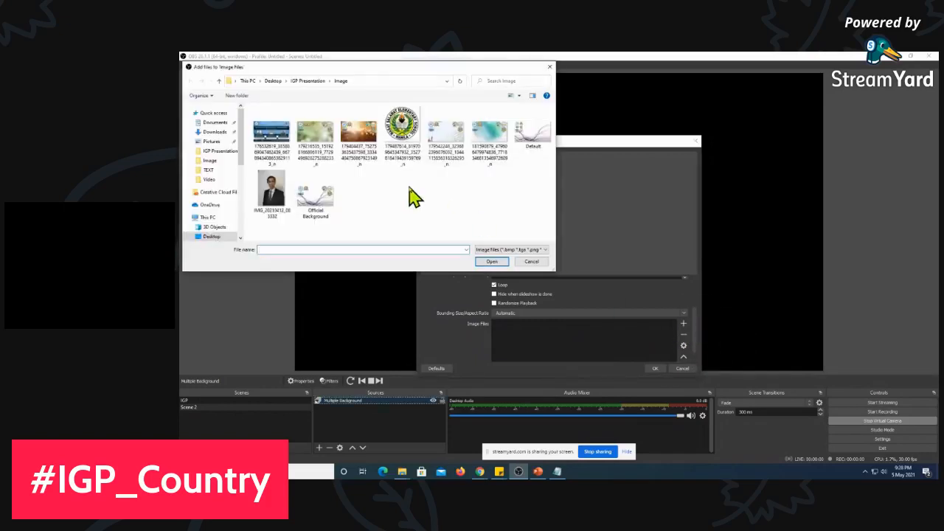
pyautogui.click(316, 140)
pyautogui.keyDown('ctrl'); pyautogui.click(360, 142); pyautogui.keyUp('ctrl')
pyautogui.keyDown('ctrl'); pyautogui.click(450, 151); pyautogui.keyUp('ctrl')
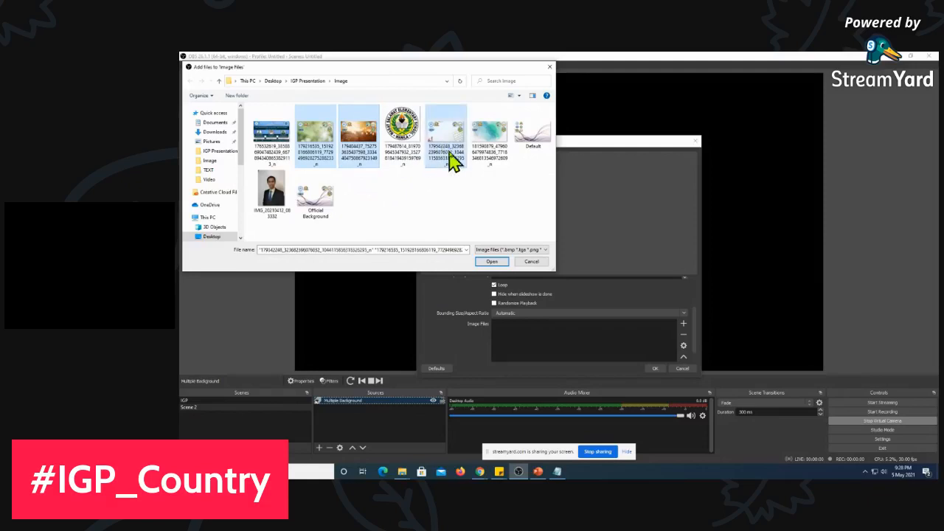
pyautogui.keyDown('ctrl'); pyautogui.click(494, 152); pyautogui.keyUp('ctrl')
pyautogui.keyDown('ctrl'); pyautogui.click(530, 146); pyautogui.keyUp('ctrl')
pyautogui.keyDown('ctrl'); pyautogui.click(324, 212); pyautogui.keyUp('ctrl')
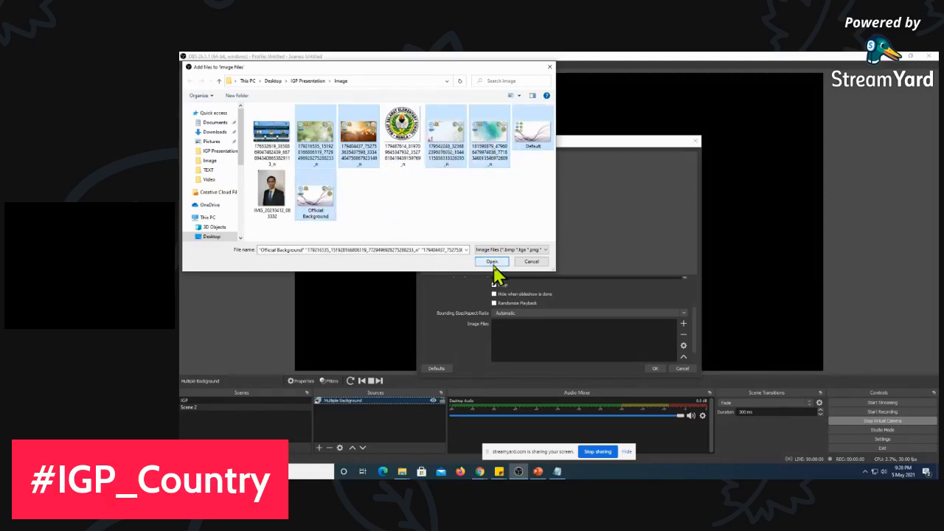
pyautogui.click(492, 263)
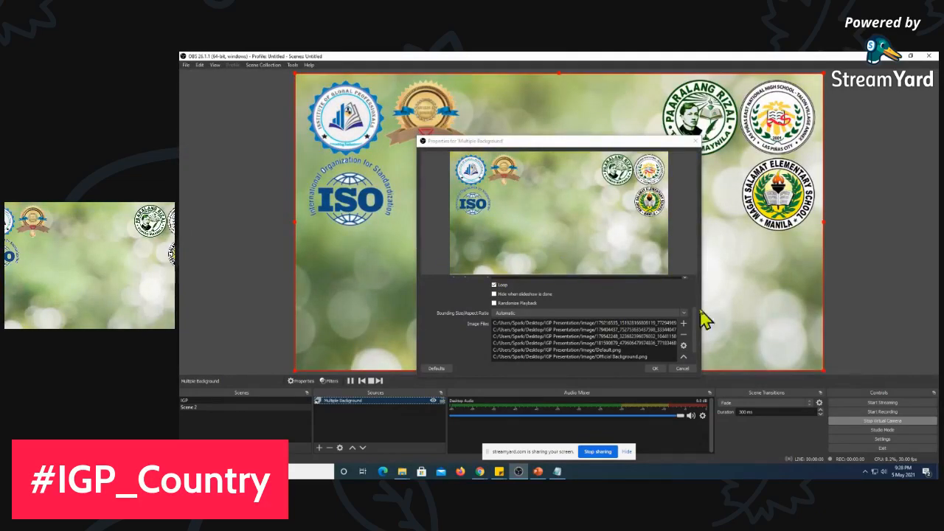
# Review the slideshow's transition, timing and loop settings, and accept the Multiple Background source's properties
pyautogui.click(696, 333)
pyautogui.scroll(2, 699, 341)
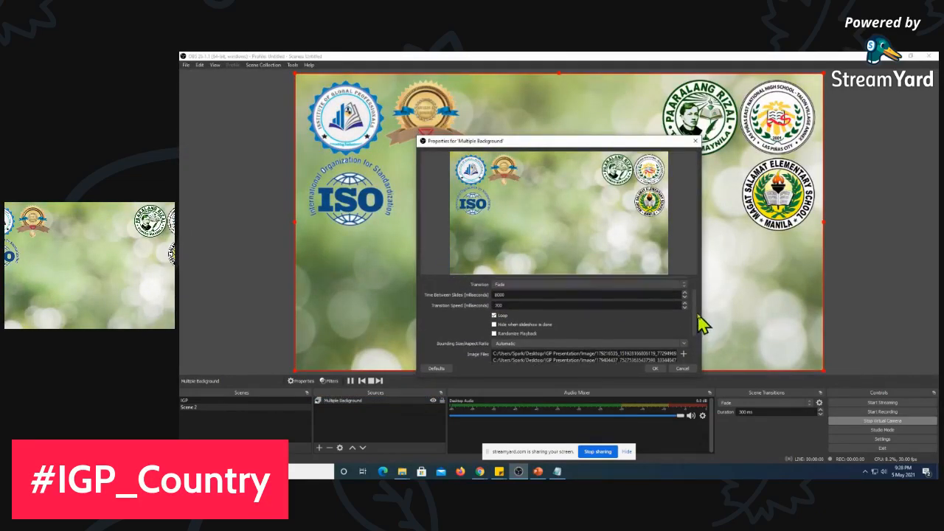
pyautogui.press('ctrl')
pyautogui.press('ctrl')
pyautogui.press('ctrl')
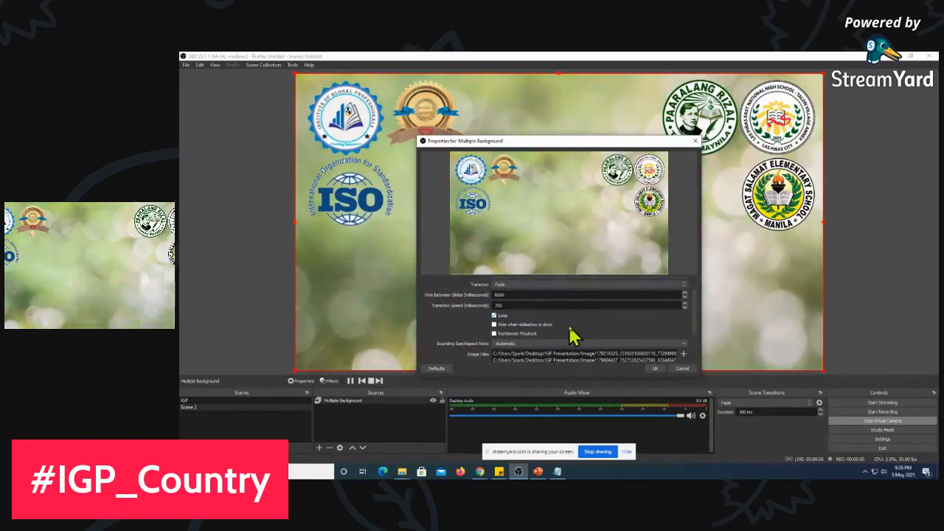
pyautogui.click(658, 369)
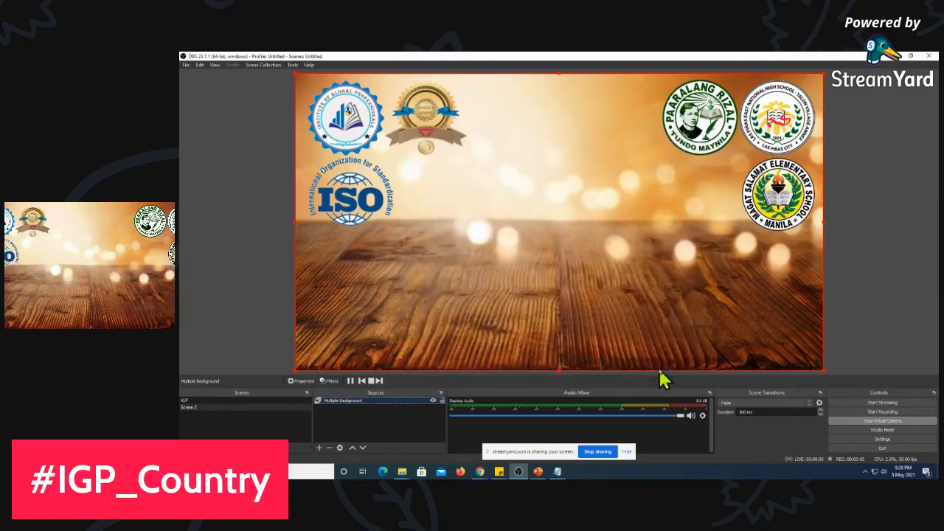
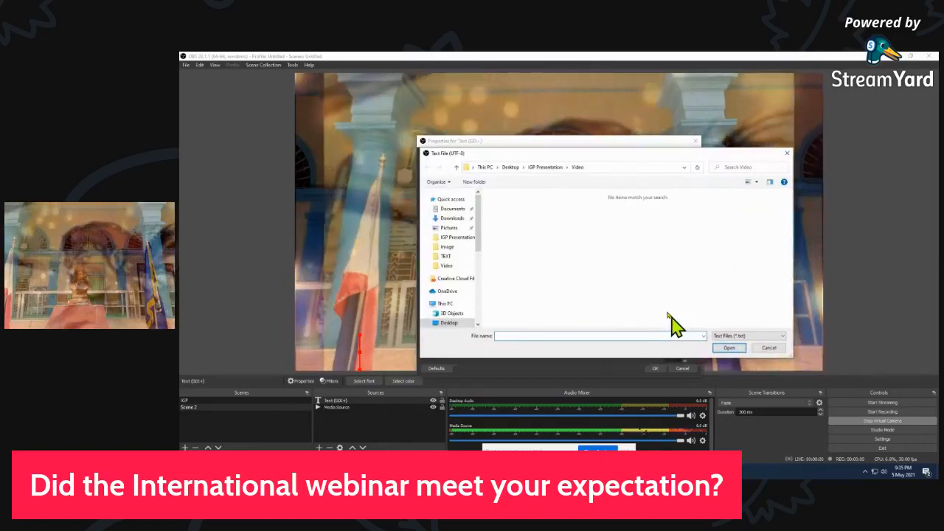
# Load the faculty text file from the IGP Presentation TEXT folder into the text source, set its font to Arial Regular and accept its properties
pyautogui.click(546, 168)
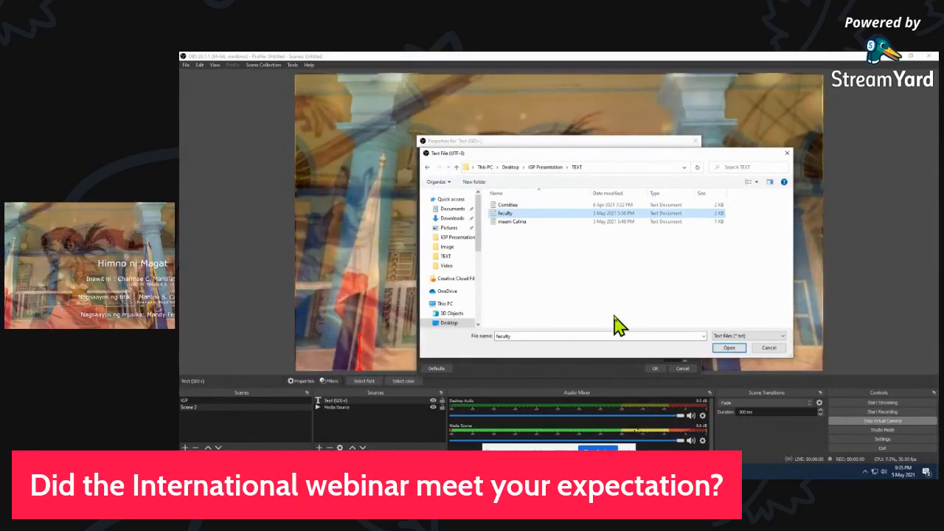
pyautogui.click(729, 348)
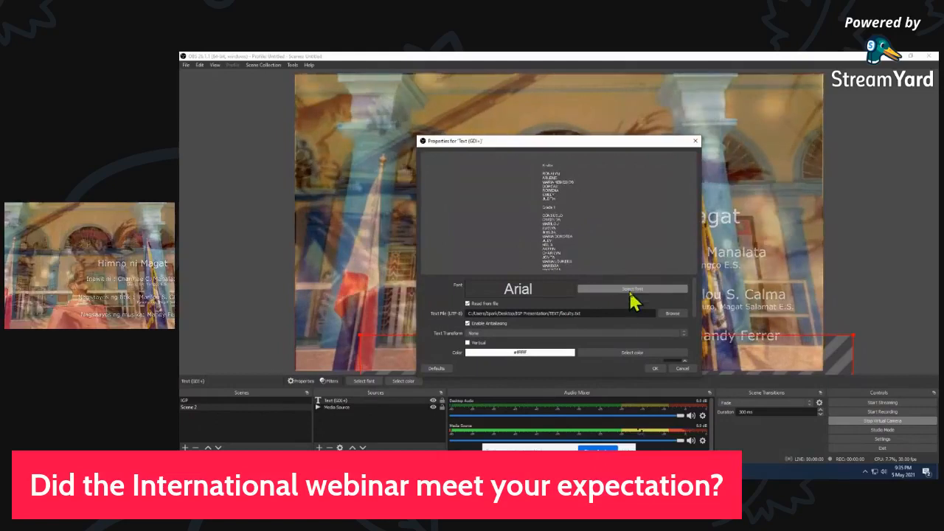
pyautogui.click(625, 290)
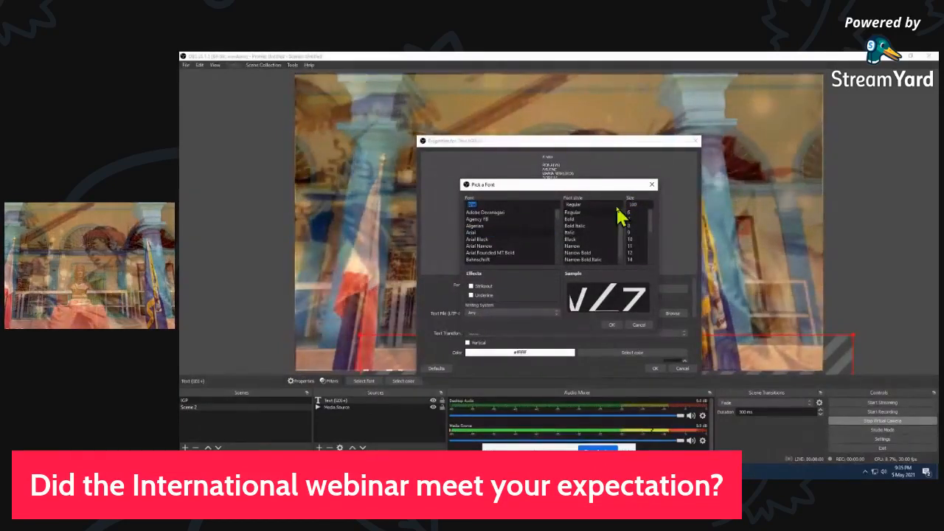
pyautogui.click(612, 327)
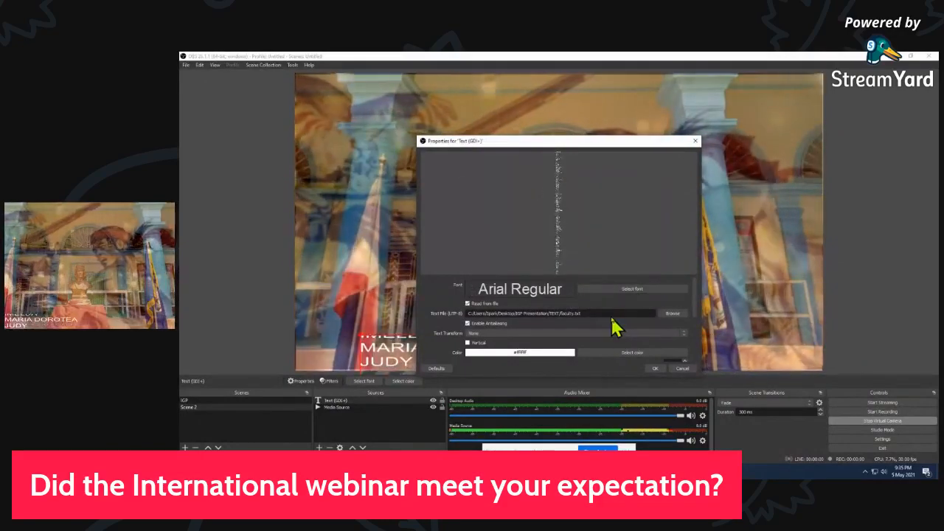
pyautogui.click(656, 369)
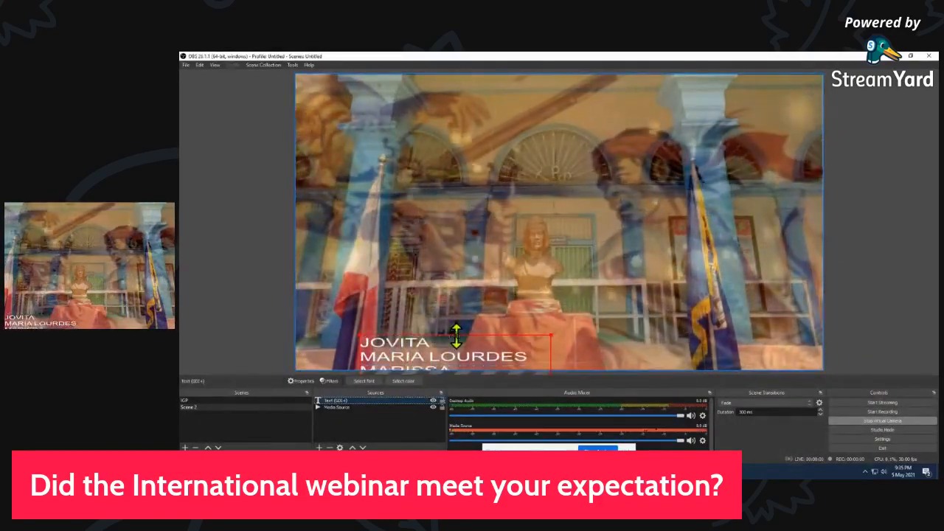
# Move the scrolling faculty list along the canvas's left edge, stretch it to the full canvas height and enlarge it slightly
pyautogui.moveTo(456, 336); pyautogui.dragTo(460, 81)
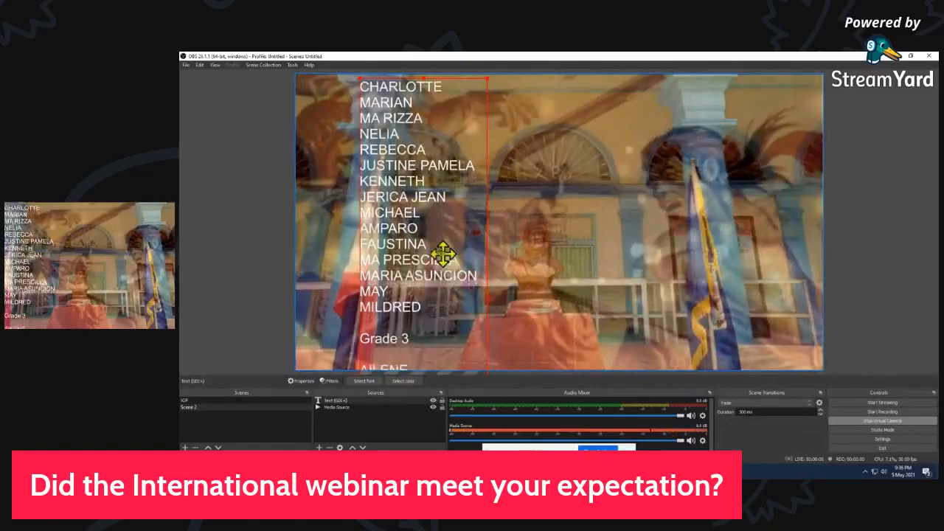
pyautogui.moveTo(445, 253); pyautogui.dragTo(387, 250)
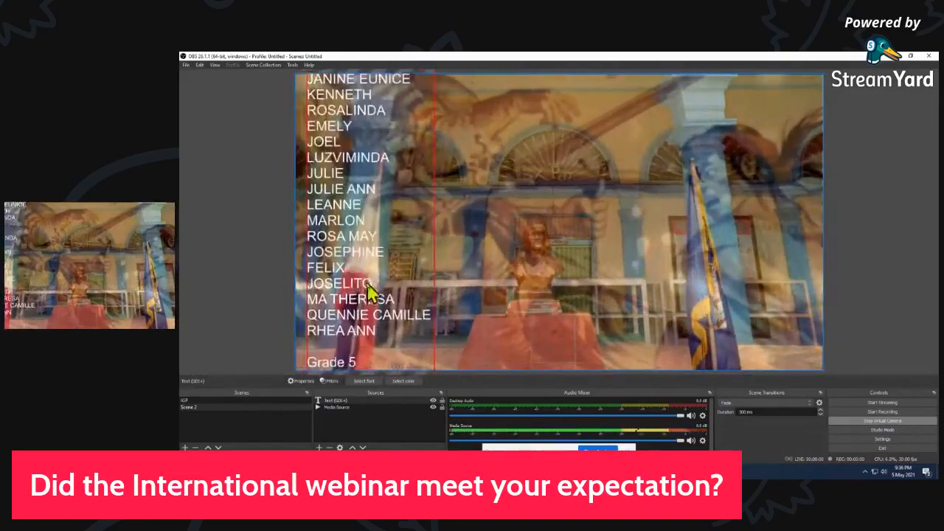
pyautogui.moveTo(362, 332); pyautogui.dragTo(373, 241)
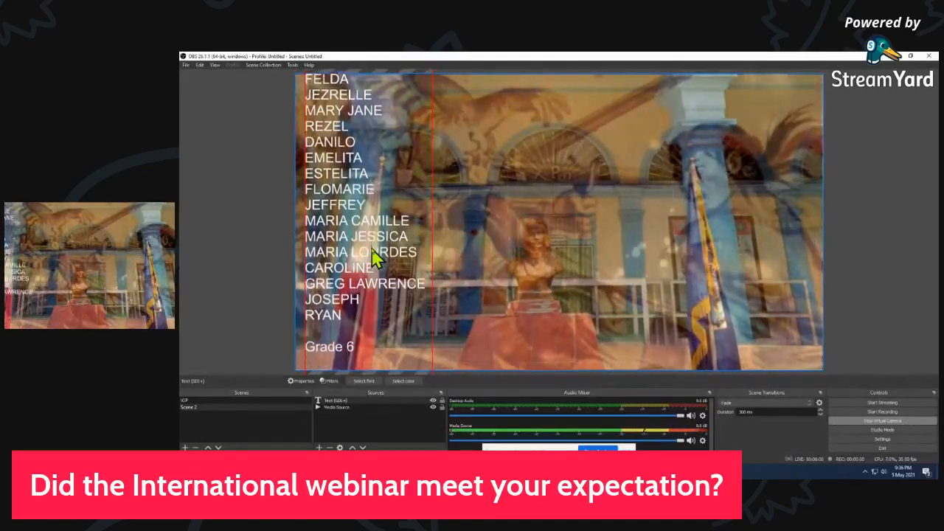
pyautogui.moveTo(372, 325); pyautogui.dragTo(362, 257)
pyautogui.moveTo(428, 232); pyautogui.dragTo(475, 225)
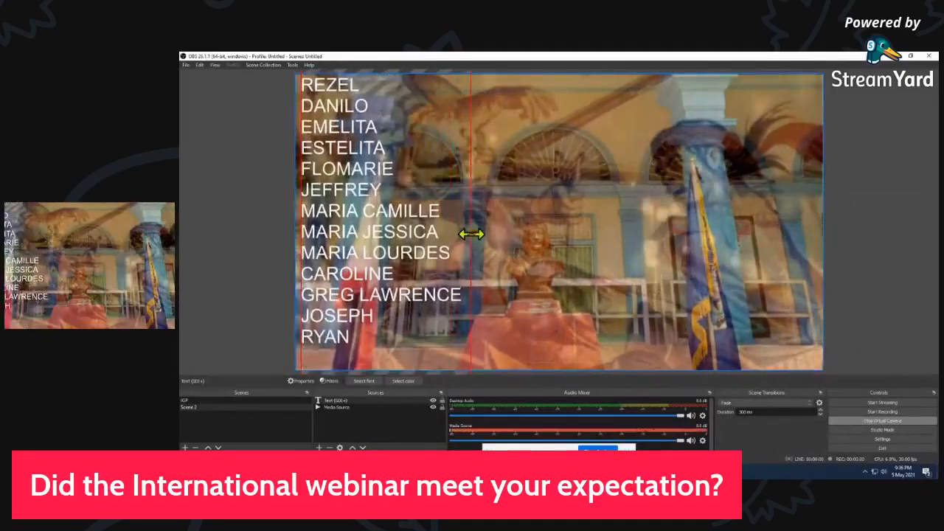
pyautogui.click(529, 249)
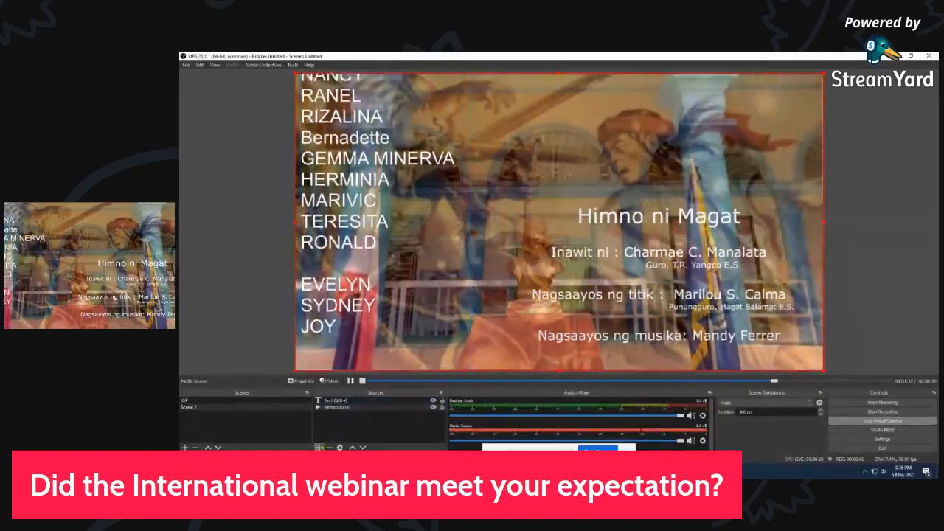
# Add a second Text (GDI+) source that reads from the head teacher's thank-you text file, and accept its properties
pyautogui.click(320, 447)
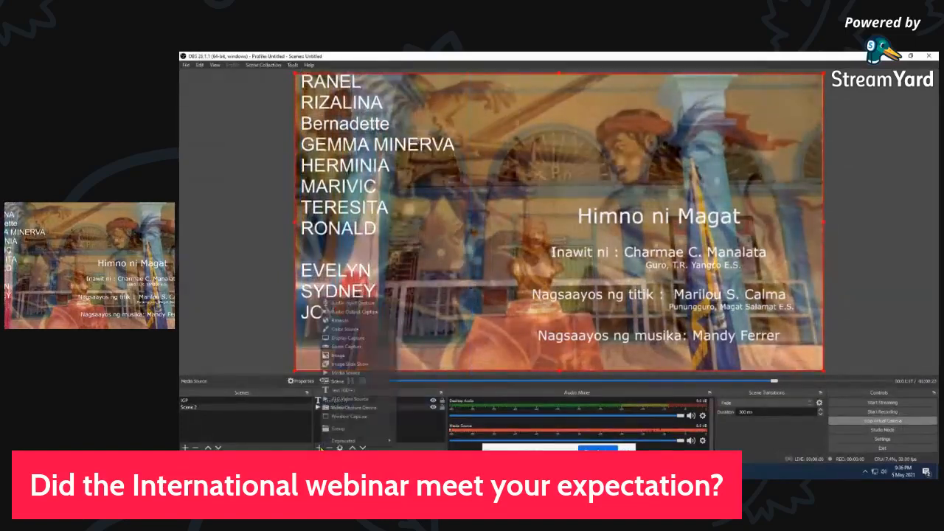
pyautogui.click(352, 391)
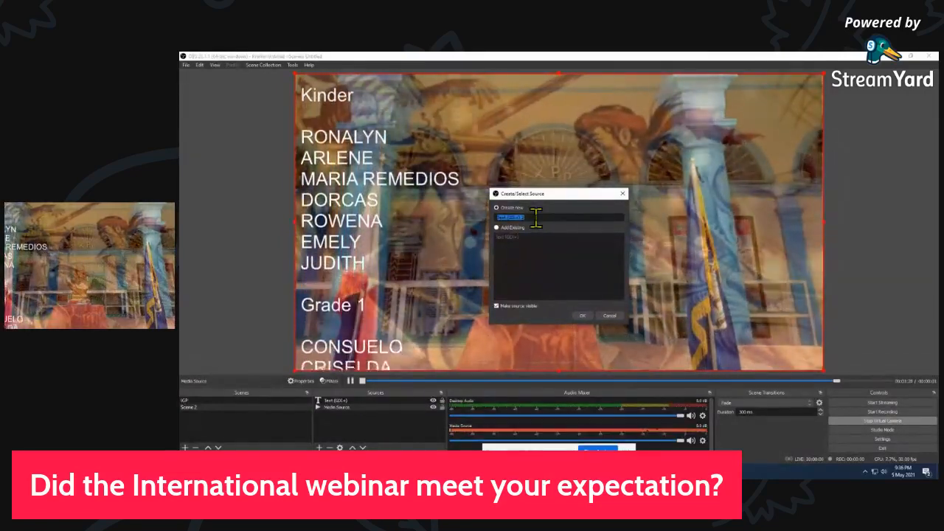
pyautogui.click(582, 315)
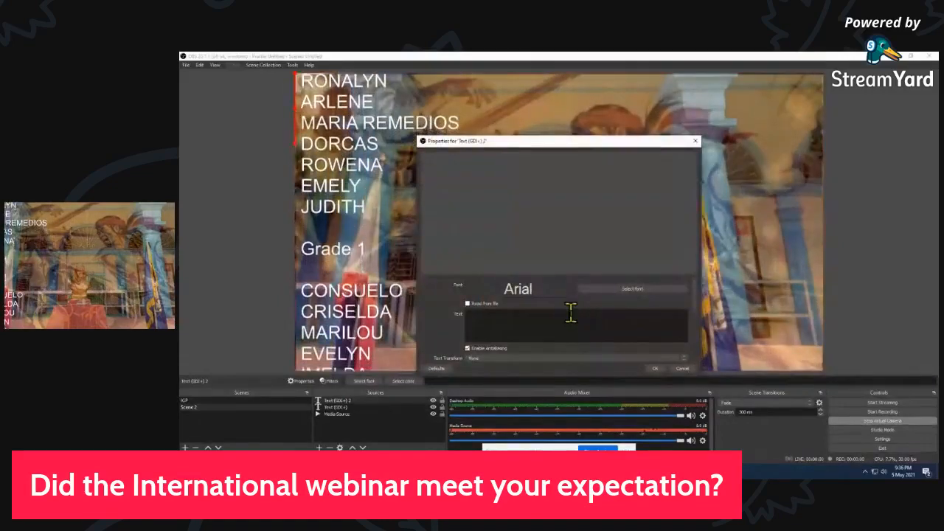
pyautogui.click(468, 304)
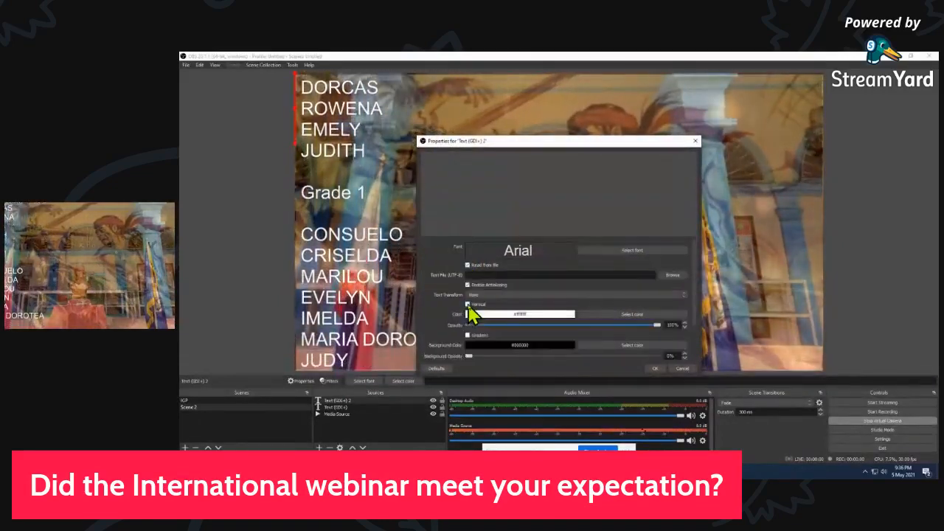
pyautogui.click(677, 275)
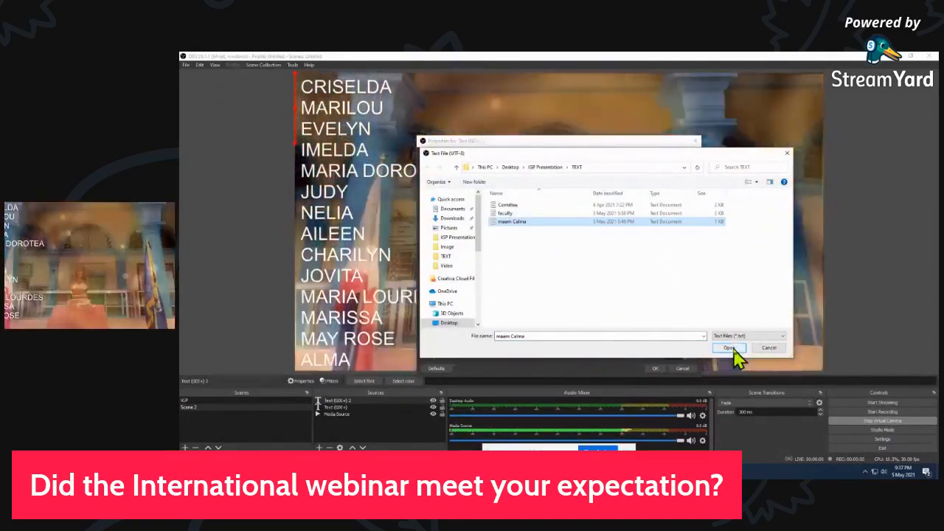
pyautogui.click(729, 348)
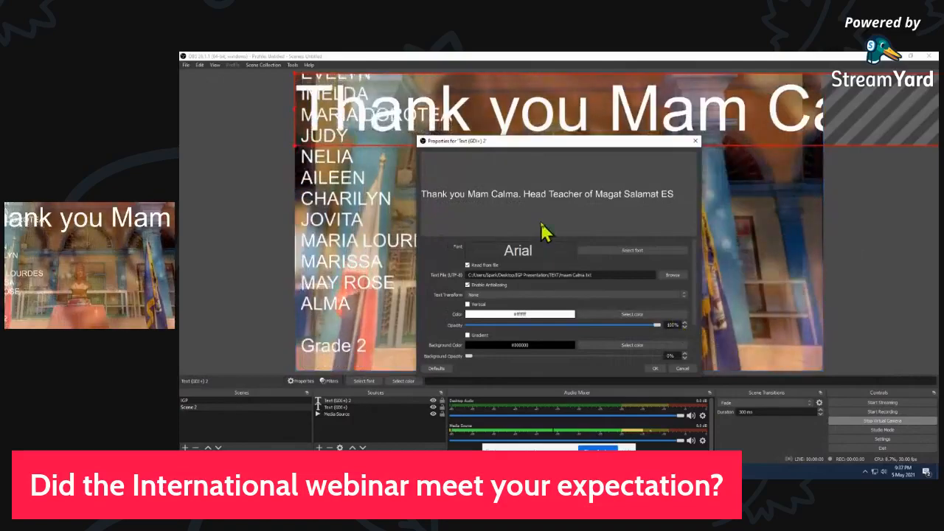
pyautogui.click(654, 369)
# Shrink the thank-you text to roughly half its height and place it along the lower edge of the canvas
pyautogui.moveTo(583, 130); pyautogui.dragTo(583, 347)
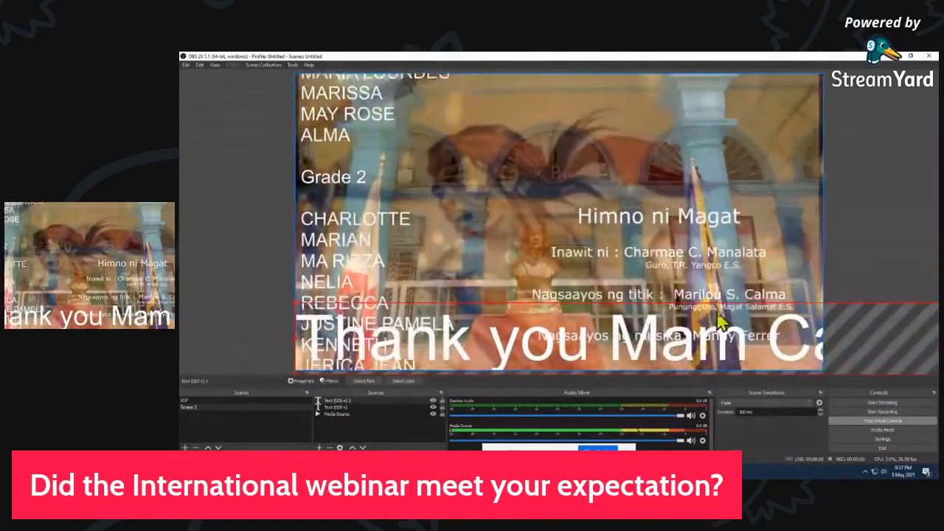
pyautogui.moveTo(743, 327); pyautogui.dragTo(557, 317)
pyautogui.moveTo(640, 320); pyautogui.dragTo(516, 318)
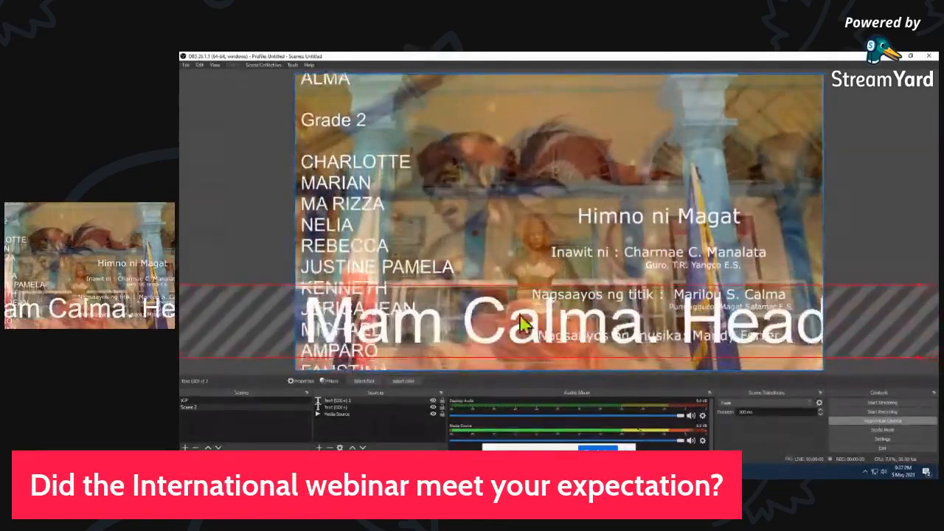
pyautogui.moveTo(695, 316); pyautogui.dragTo(509, 306)
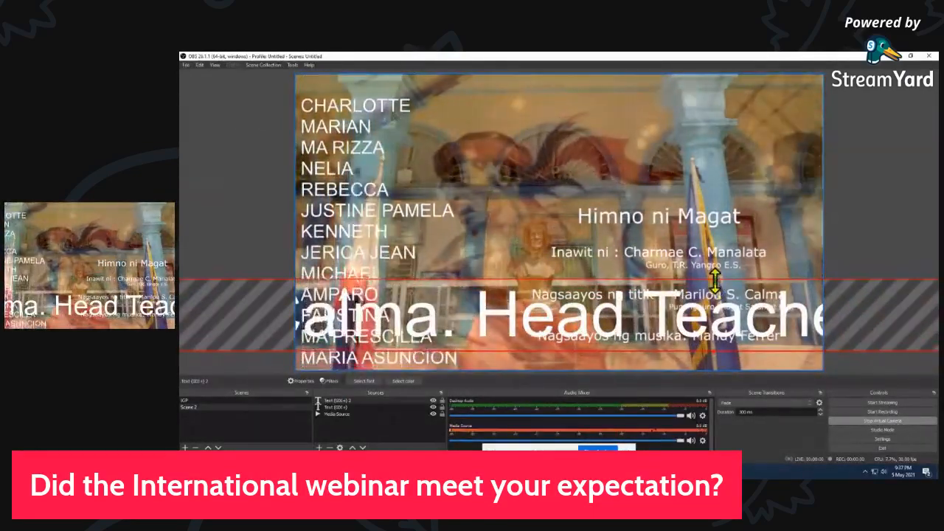
pyautogui.moveTo(716, 278); pyautogui.dragTo(715, 280)
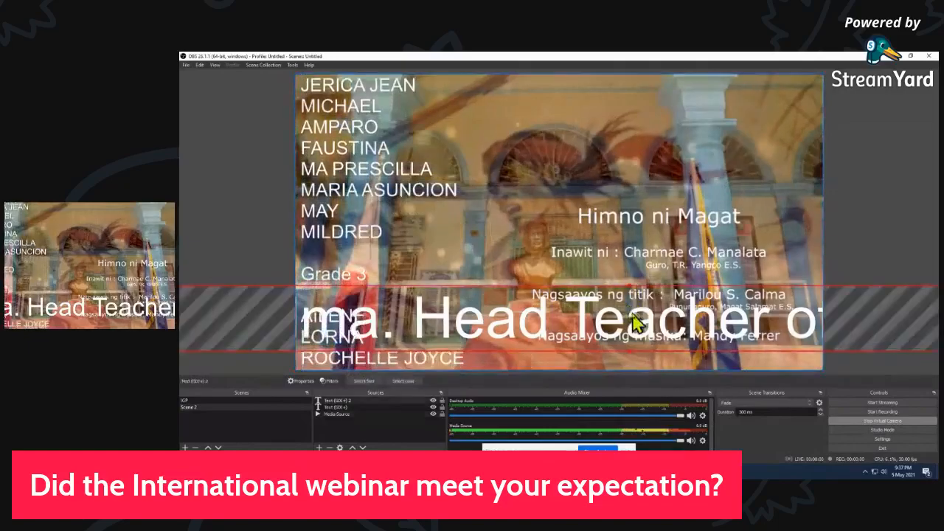
pyautogui.moveTo(629, 286); pyautogui.dragTo(630, 315)
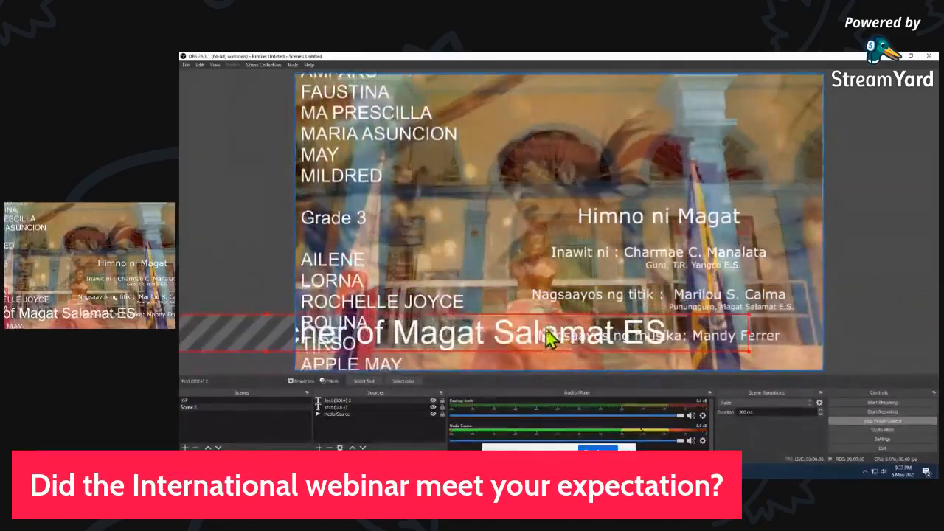
pyautogui.moveTo(539, 334); pyautogui.dragTo(699, 348)
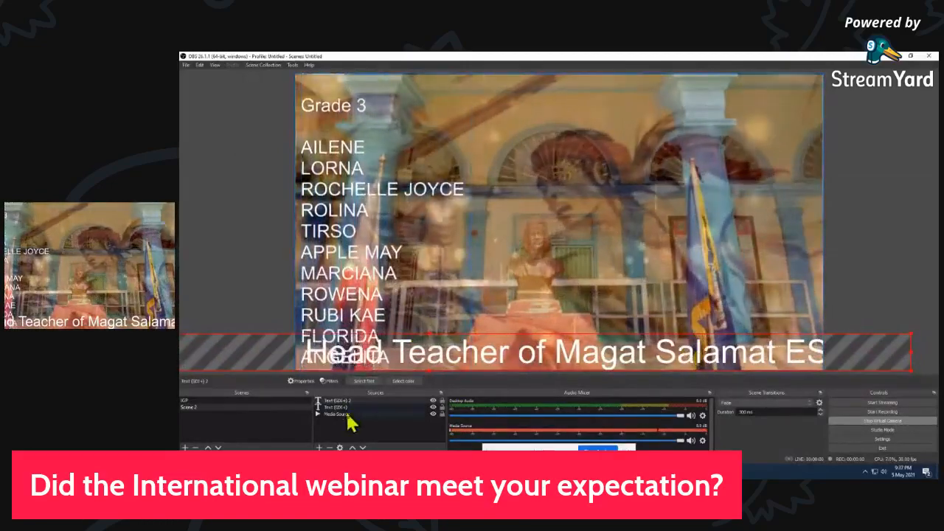
# Add a Scroll filter to the thank-you text with a moderate positive horizontal speed, keeping the loop option enabled
pyautogui.click(330, 380)
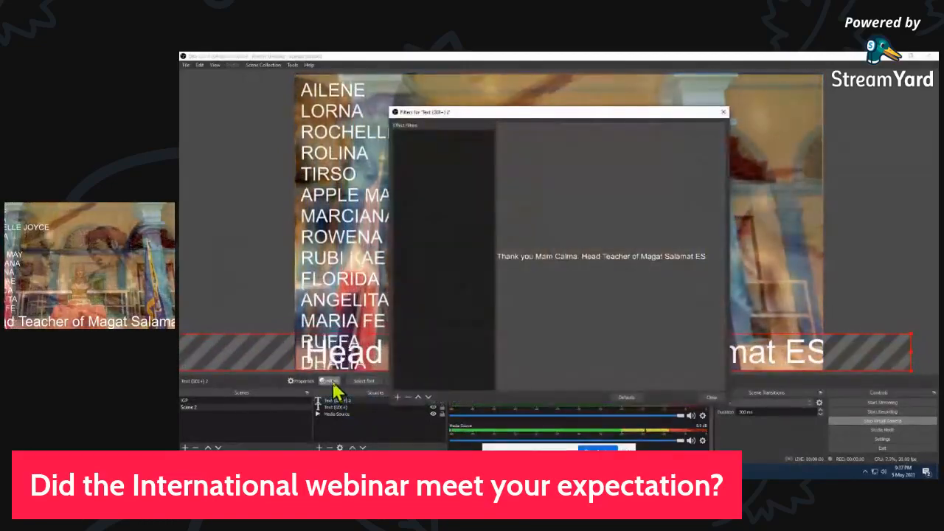
pyautogui.click(398, 398)
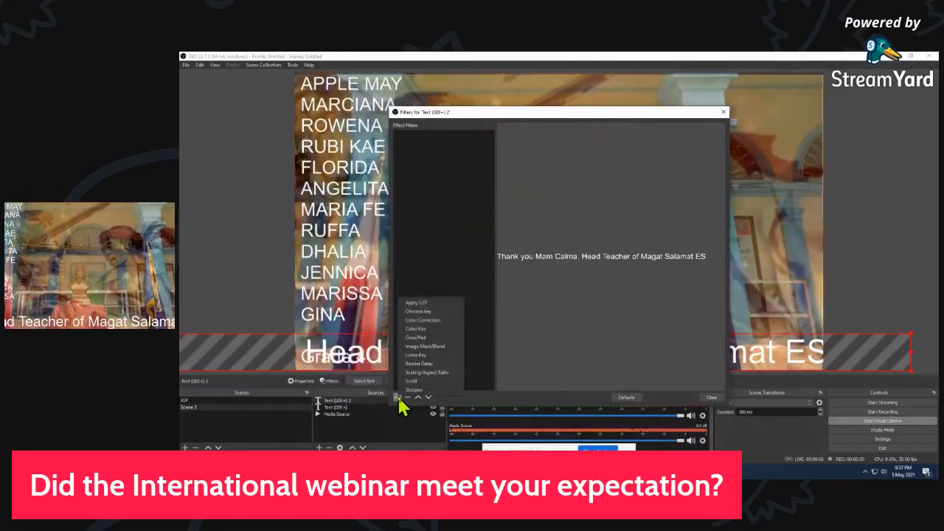
pyautogui.click(410, 381)
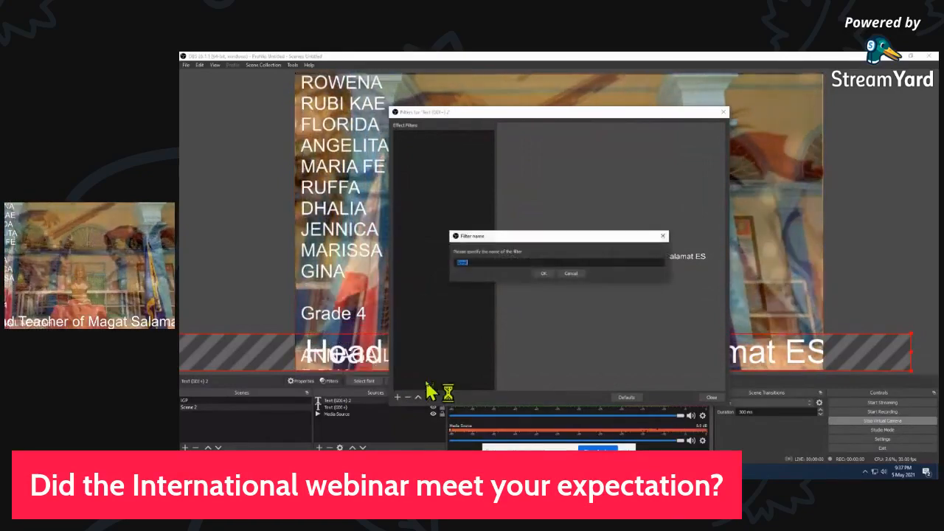
pyautogui.click(544, 275)
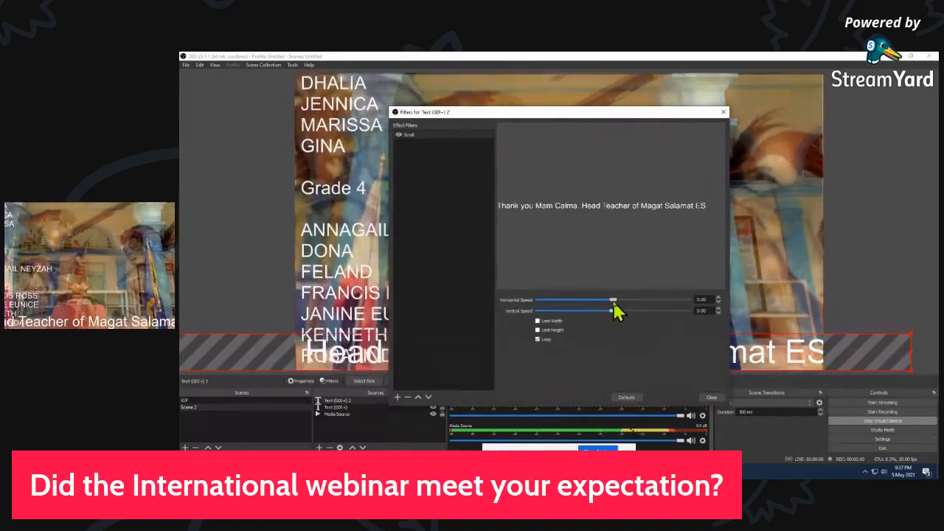
pyautogui.moveTo(614, 303); pyautogui.dragTo(627, 303)
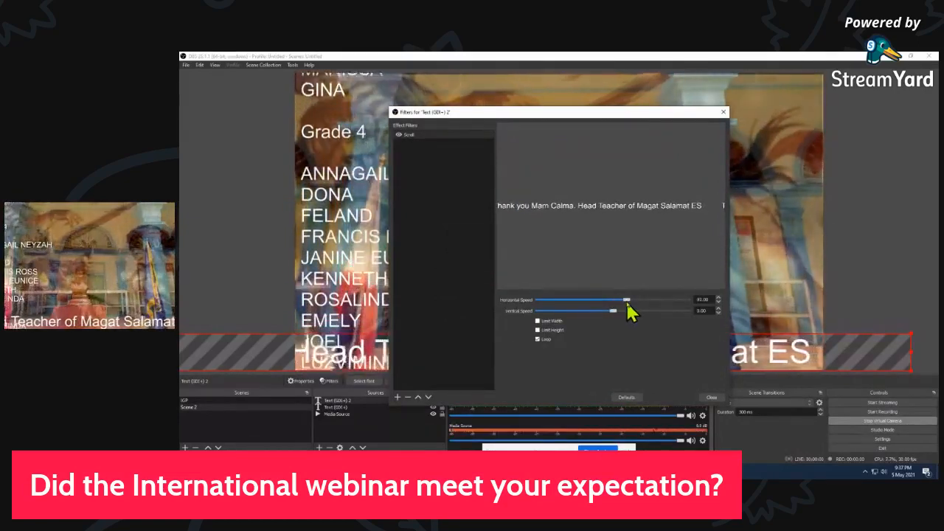
pyautogui.click(711, 397)
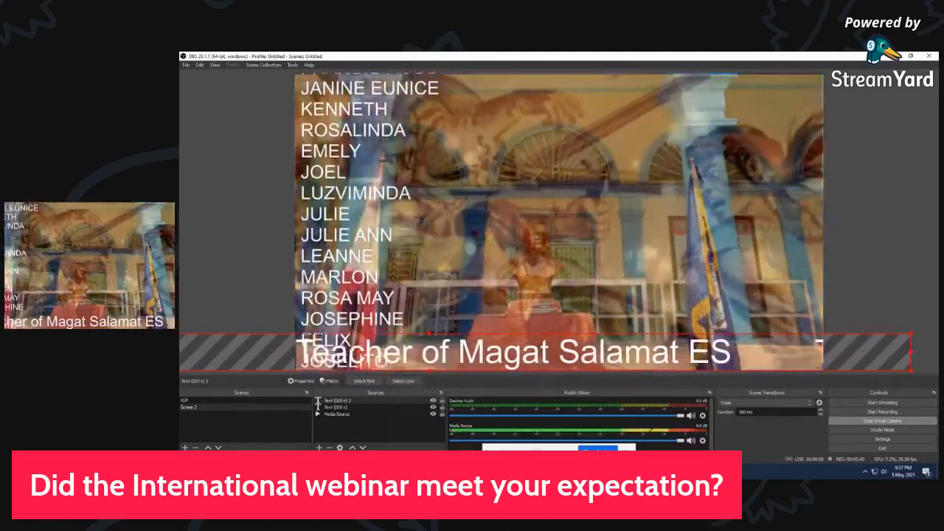
# Add a new Color Source named "RED" and set its color to red
pyautogui.click(319, 448)
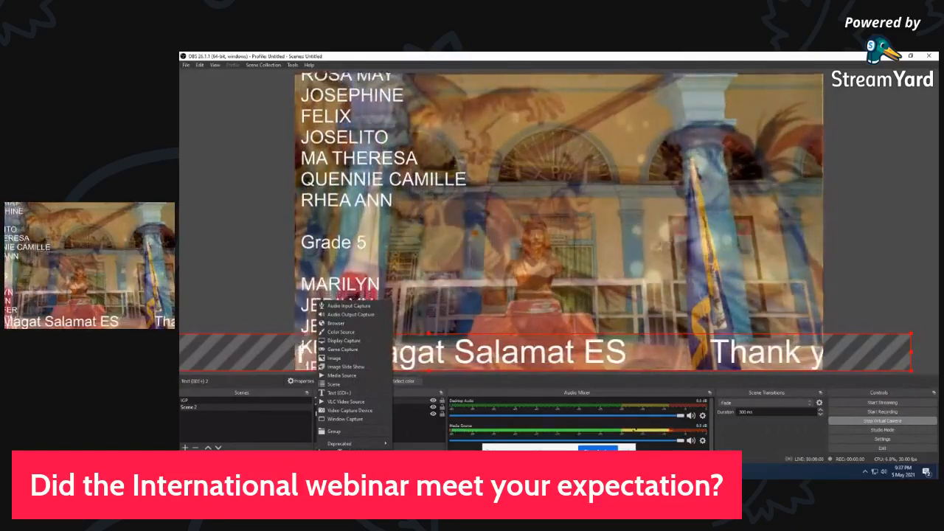
pyautogui.moveTo(326, 447)
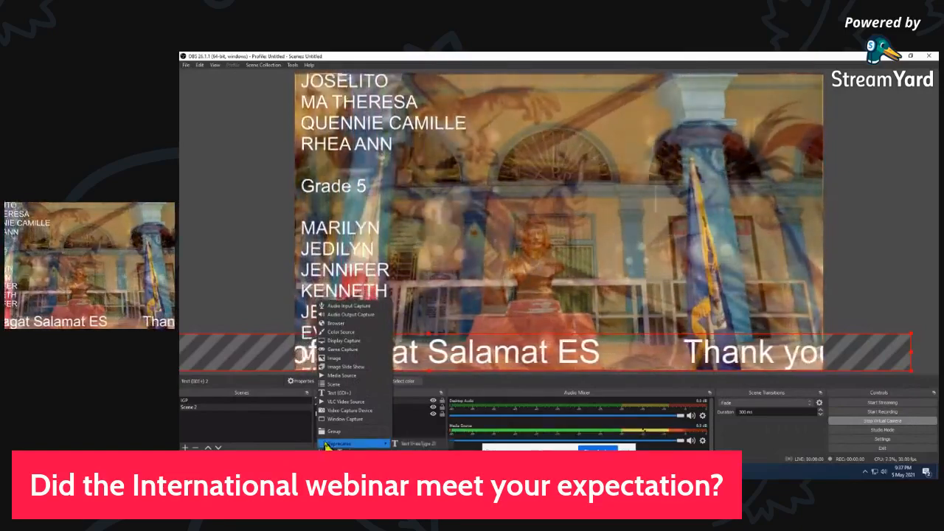
pyautogui.click(350, 332)
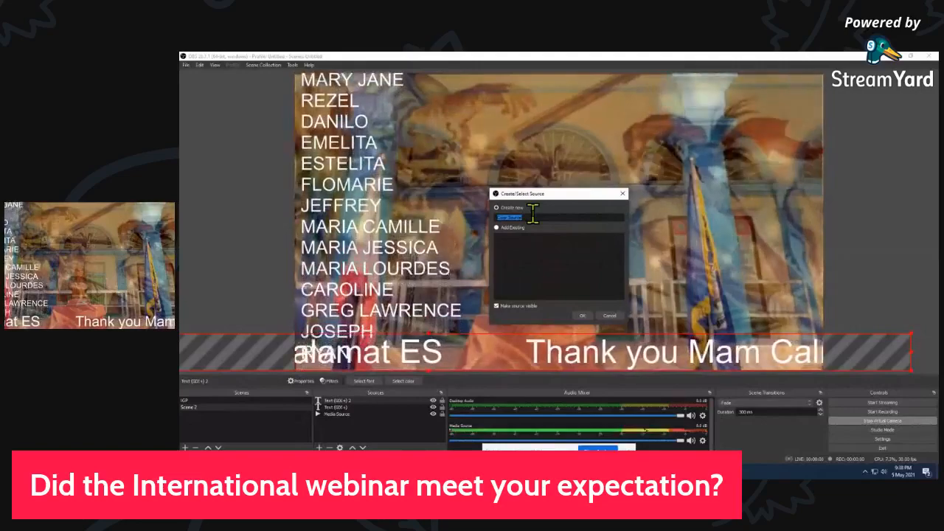
pyautogui.write('RED')
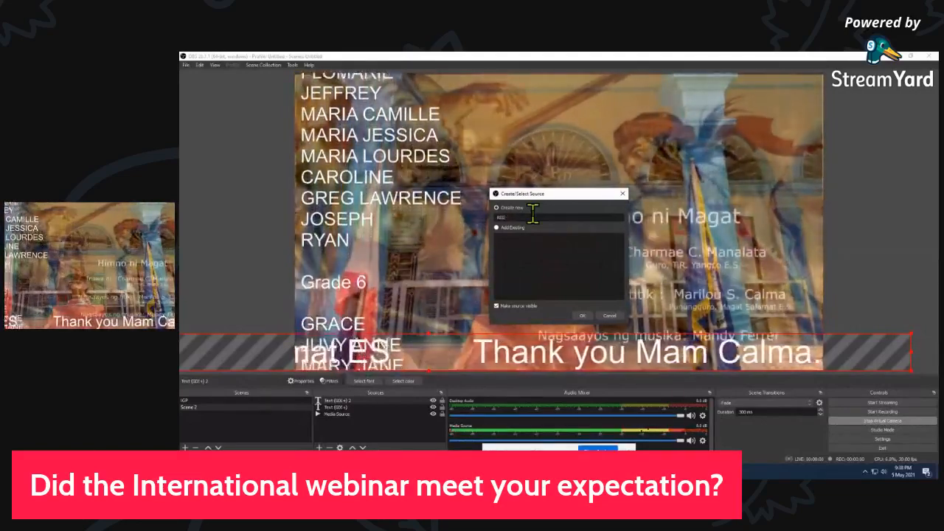
pyautogui.click(584, 316)
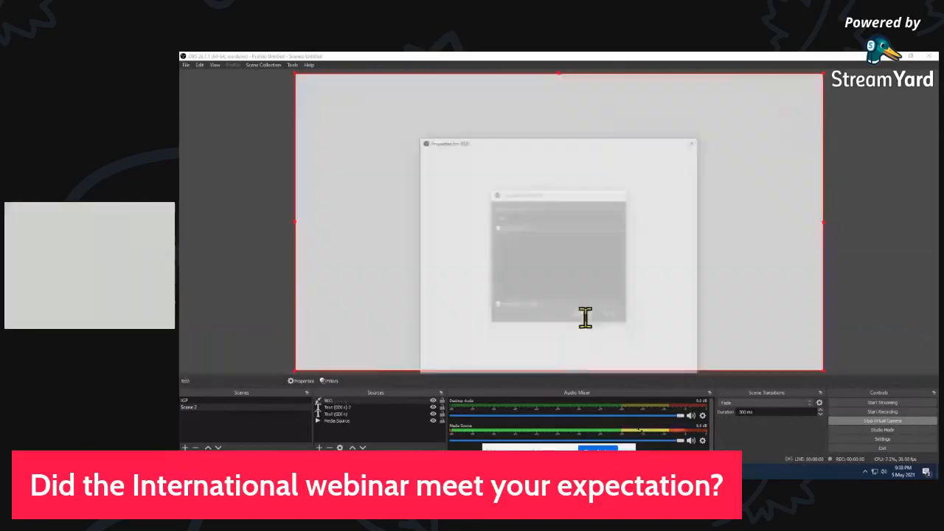
pyautogui.click(607, 311)
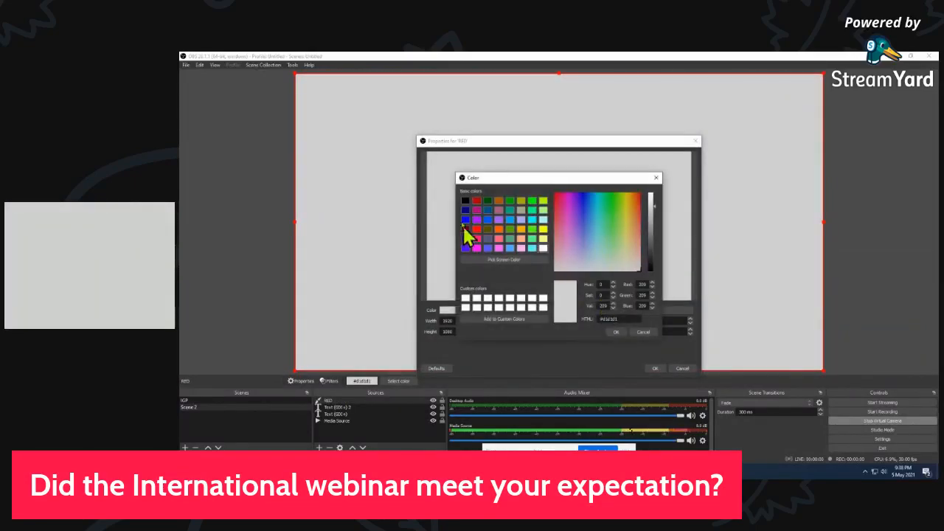
pyautogui.click(616, 331)
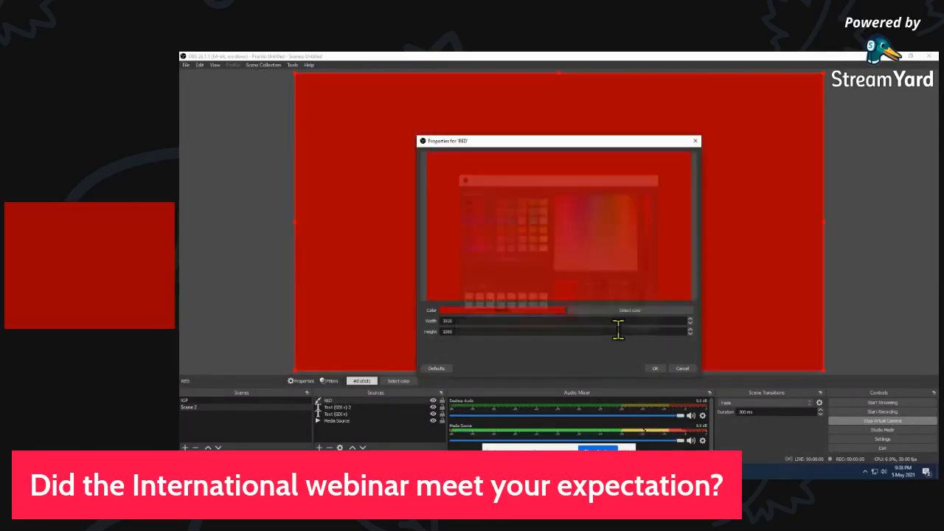
# Accept the RED color source, resize it into a thin full-width band near the canvas's lower edge, and order it beneath both text sources
pyautogui.click(655, 369)
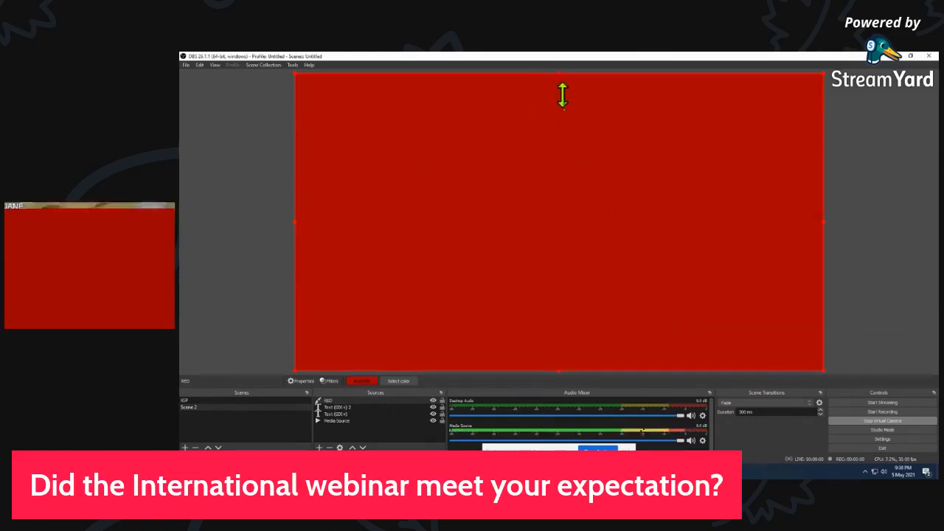
pyautogui.moveTo(562, 95); pyautogui.dragTo(563, 283)
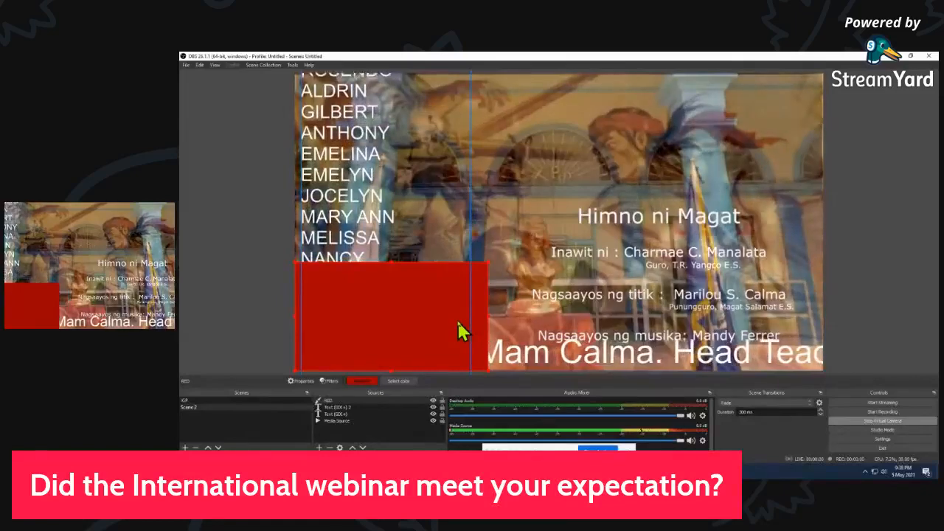
pyautogui.moveTo(486, 316); pyautogui.dragTo(819, 339)
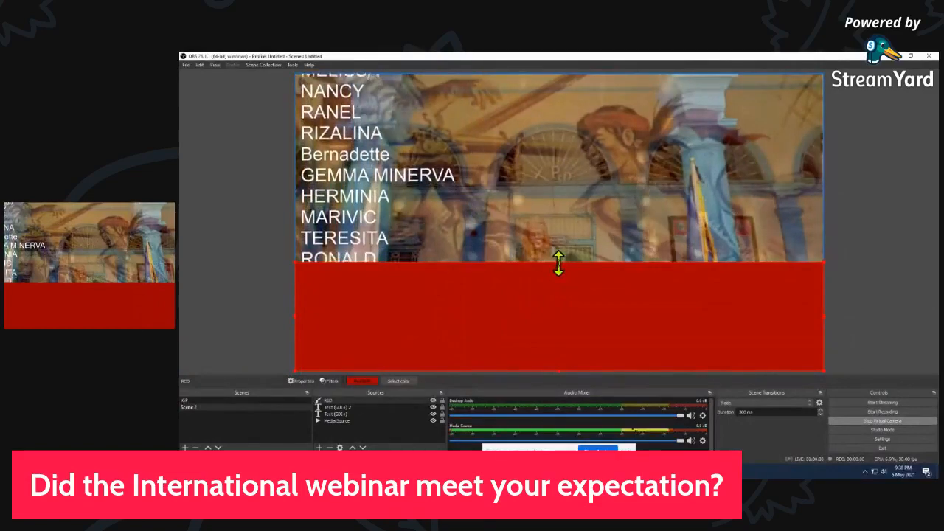
pyautogui.moveTo(559, 263); pyautogui.dragTo(536, 347)
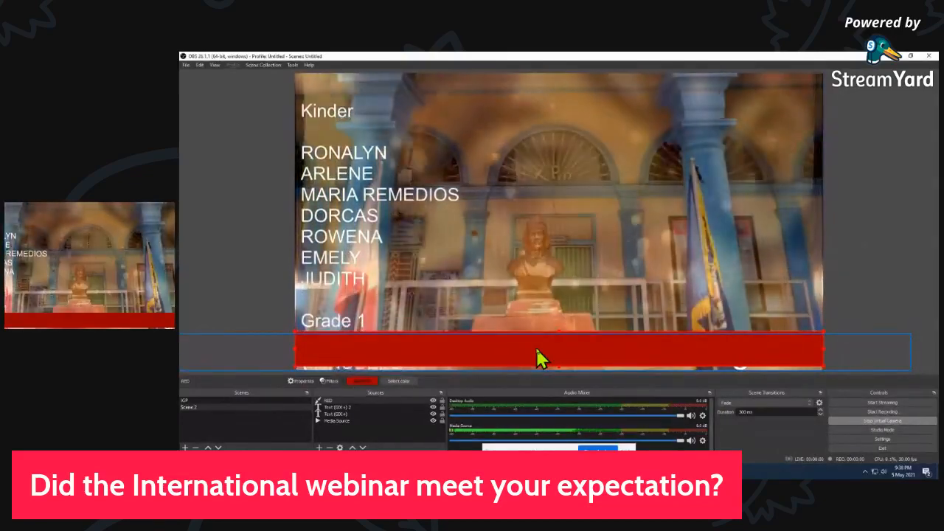
pyautogui.click(375, 404)
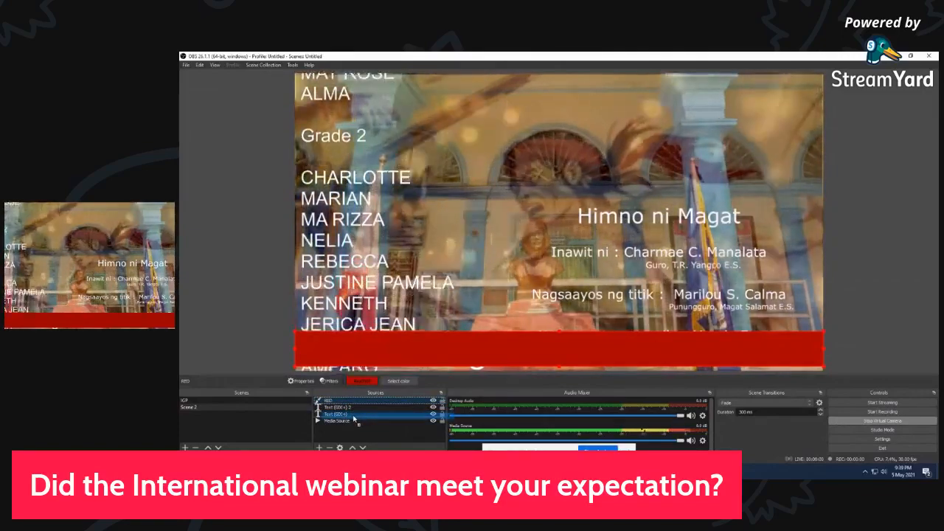
pyautogui.moveTo(354, 417); pyautogui.dragTo(354, 418)
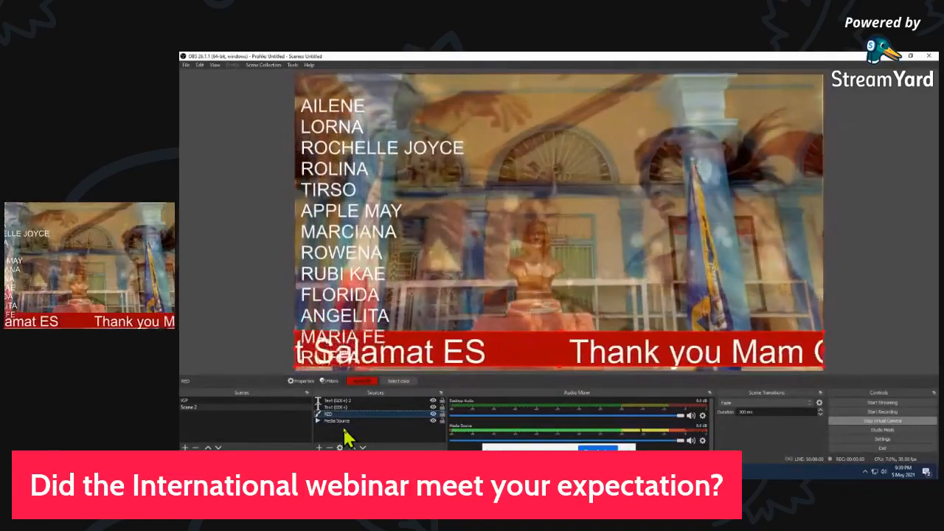
# Add a new Video Capture Device source named "Cam2" that uses the A4TECH PC Camera as its device
pyautogui.click(319, 448)
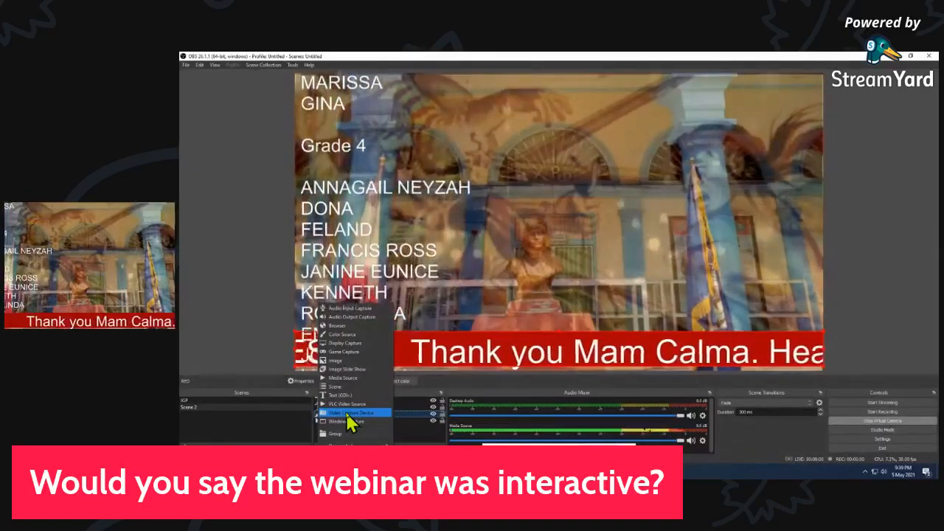
pyautogui.click(347, 413)
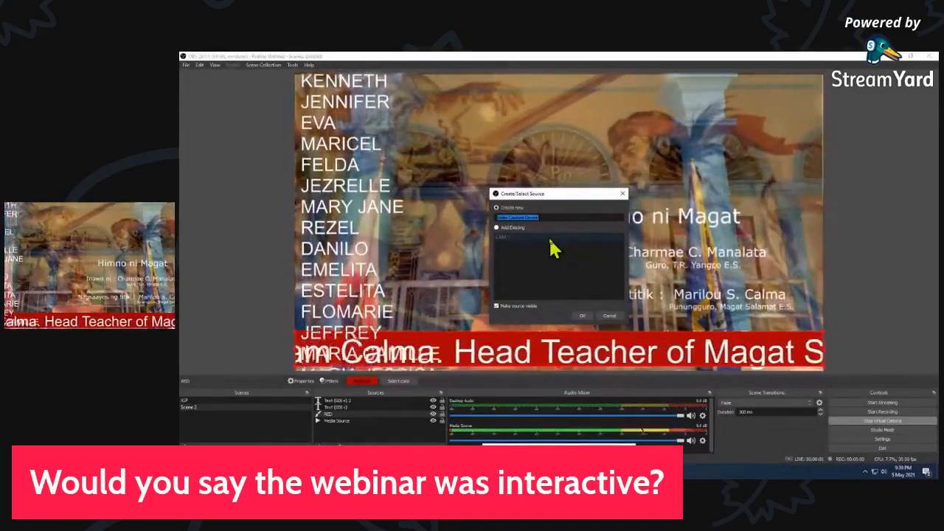
pyautogui.write('Cam2')
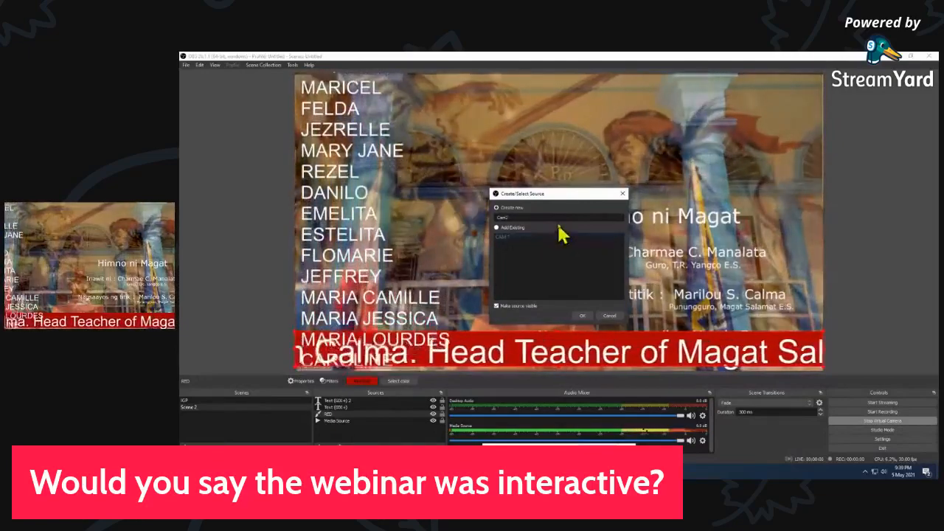
pyautogui.click(582, 316)
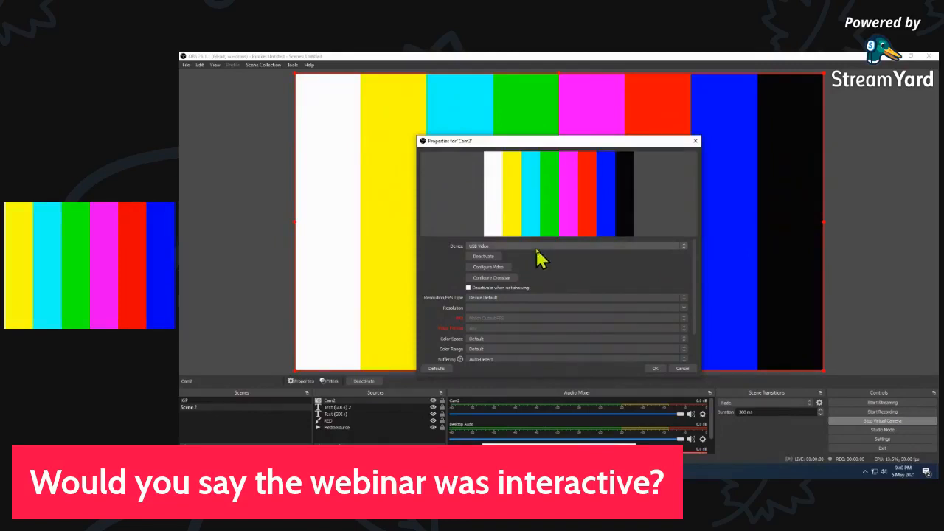
pyautogui.click(538, 247)
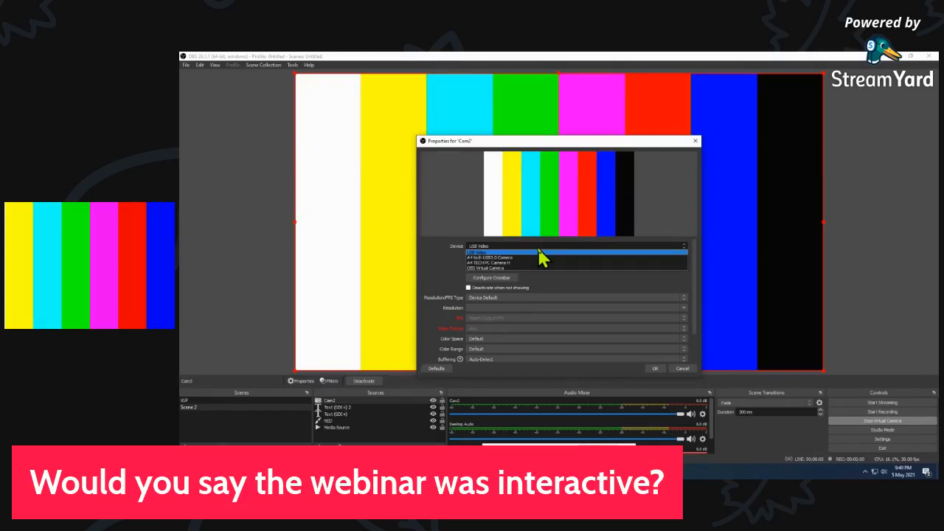
pyautogui.click(519, 263)
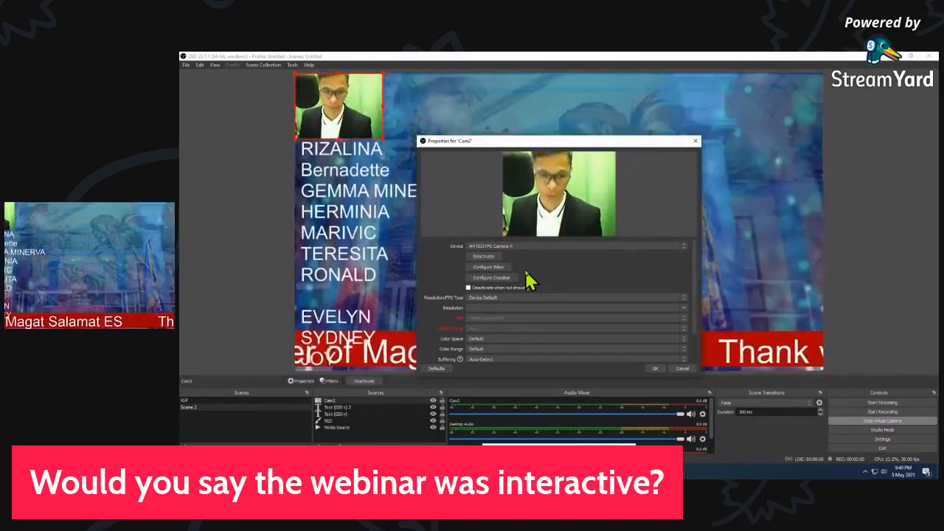
pyautogui.click(653, 369)
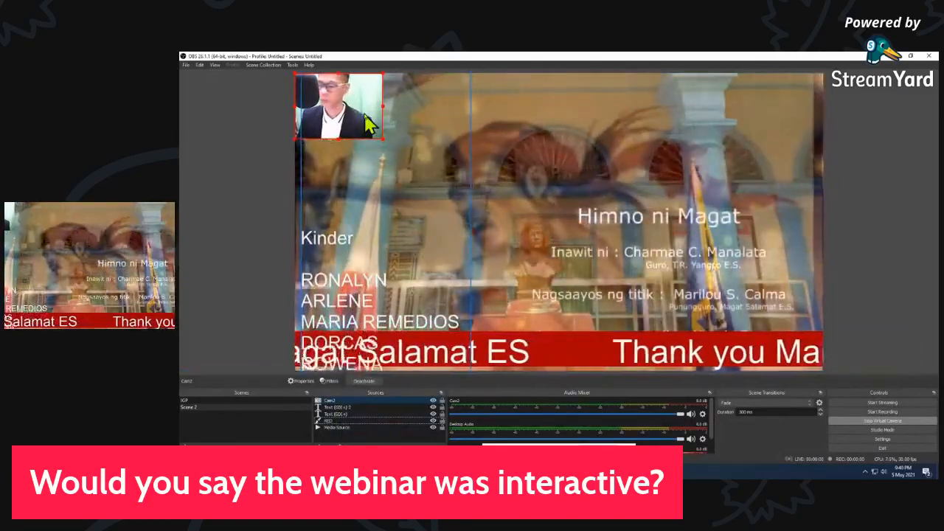
# Place the Cam2 picture against the right edge of the canvas, just above the red band
pyautogui.moveTo(359, 132); pyautogui.dragTo(764, 299)
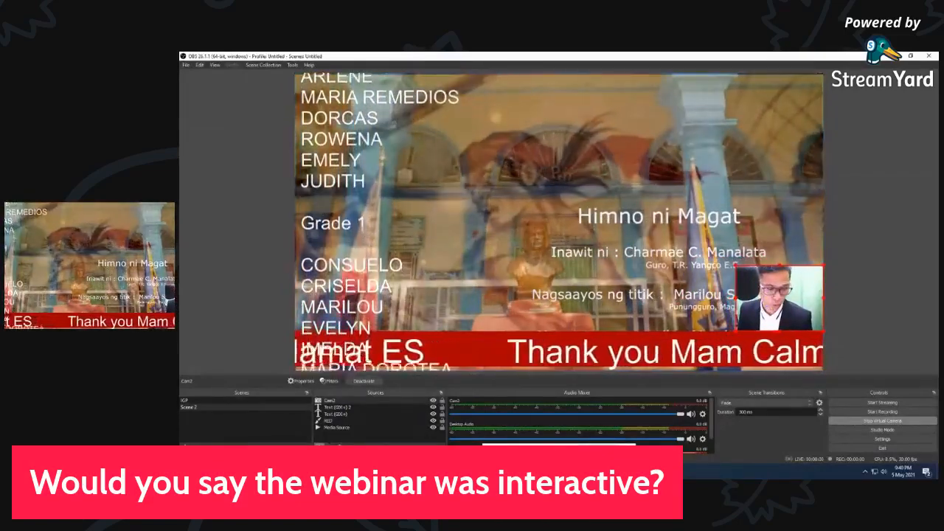
pyautogui.click(318, 446)
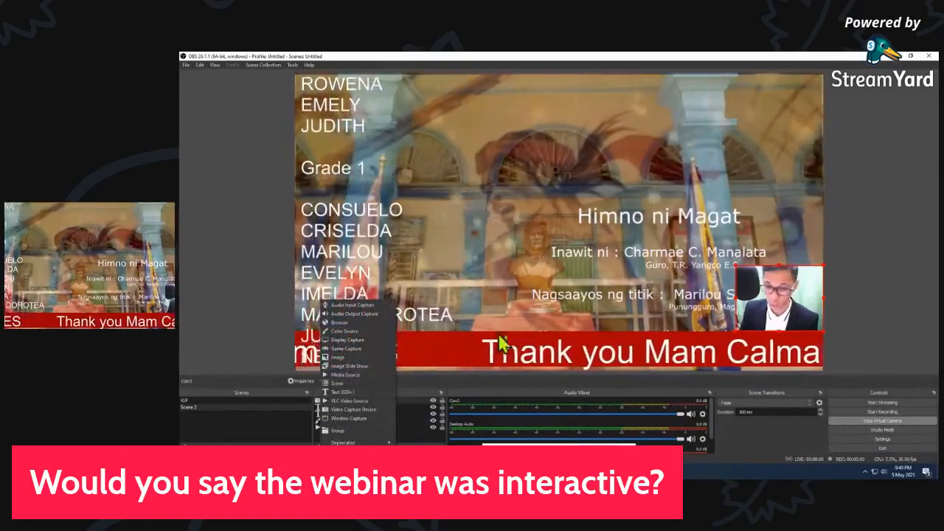
pyautogui.moveTo(799, 315); pyautogui.dragTo(796, 310)
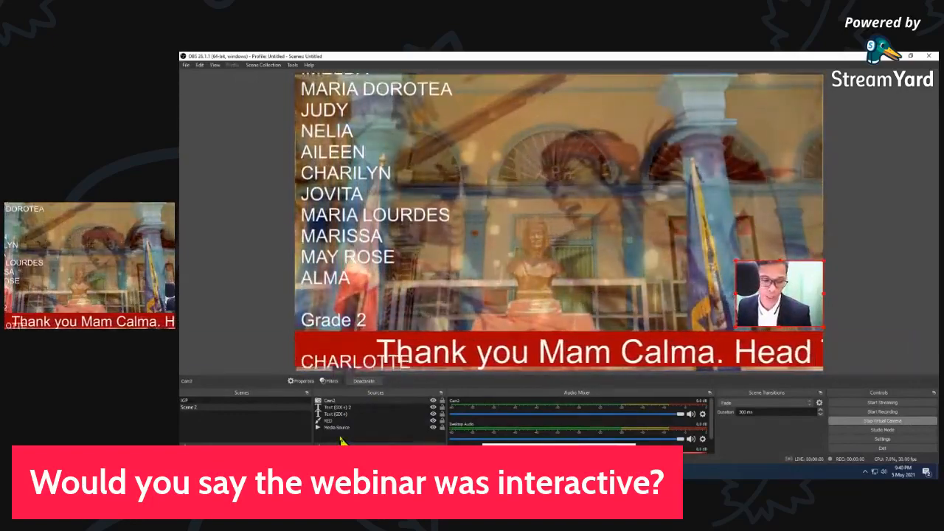
# Add the existing CAM 1 video capture source to the scene, enlarge it, and place it near the canvas center above the red band
pyautogui.click(319, 445)
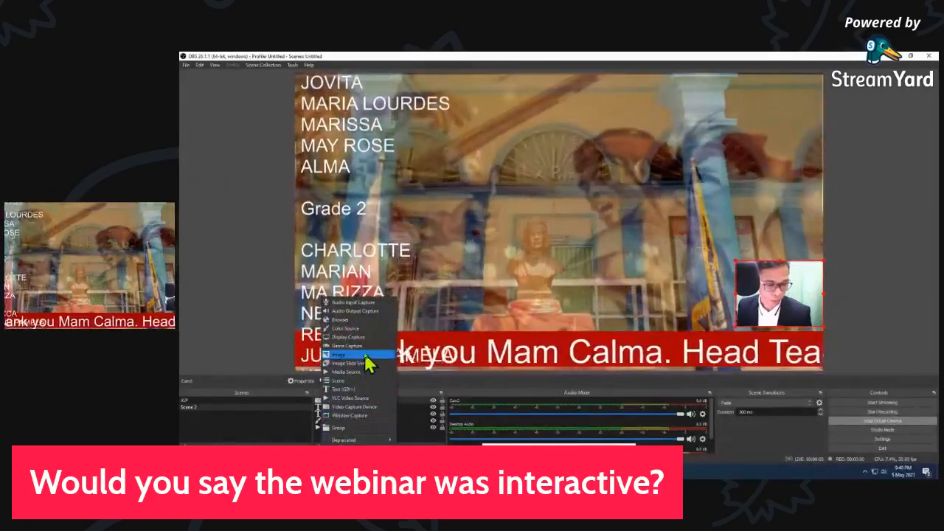
pyautogui.click(367, 407)
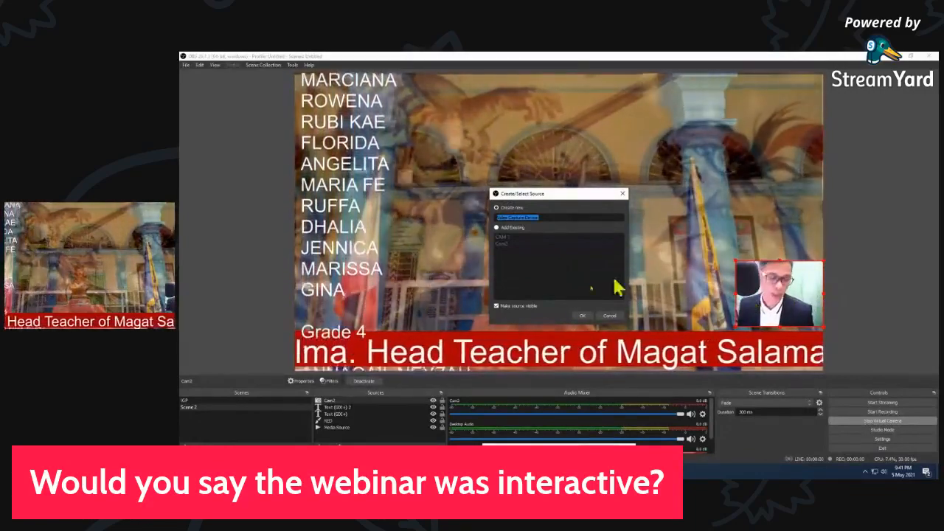
pyautogui.click(503, 238)
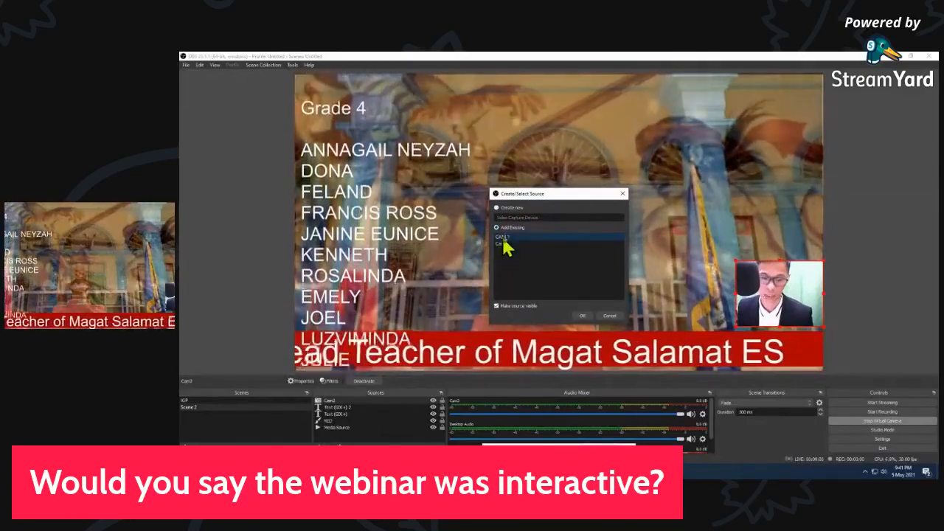
pyautogui.click(583, 316)
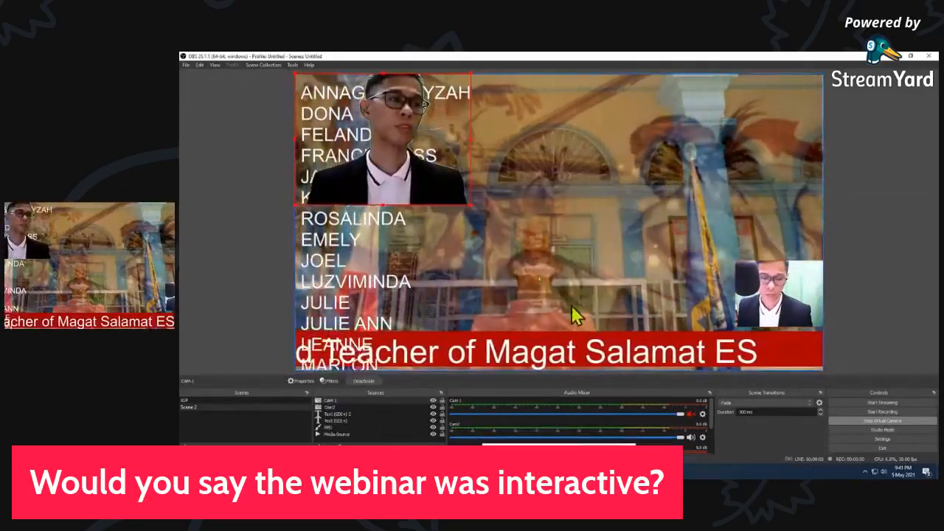
pyautogui.moveTo(468, 170); pyautogui.dragTo(572, 187)
pyautogui.moveTo(660, 248); pyautogui.dragTo(594, 294)
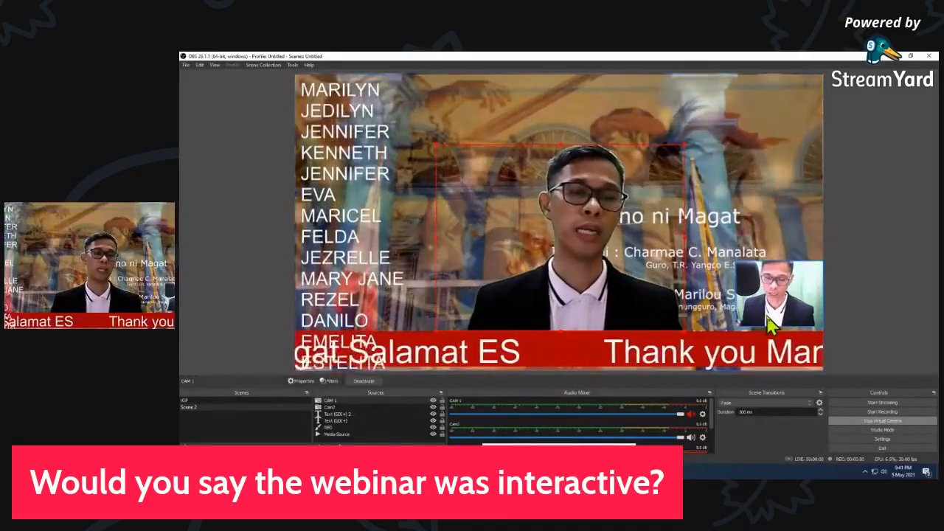
# Add a Chroma Key filter to Cam2 with the green key color and raise its similarity slightly
pyautogui.click(802, 292)
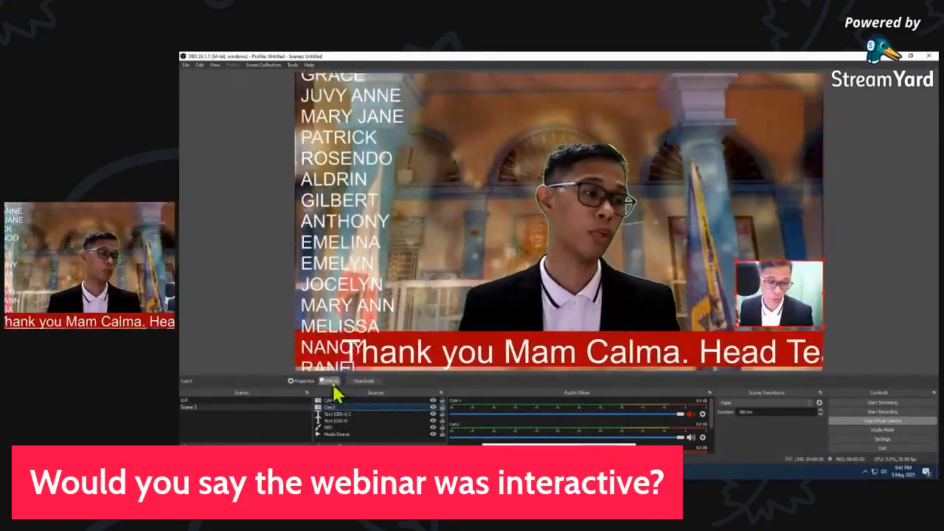
pyautogui.click(330, 382)
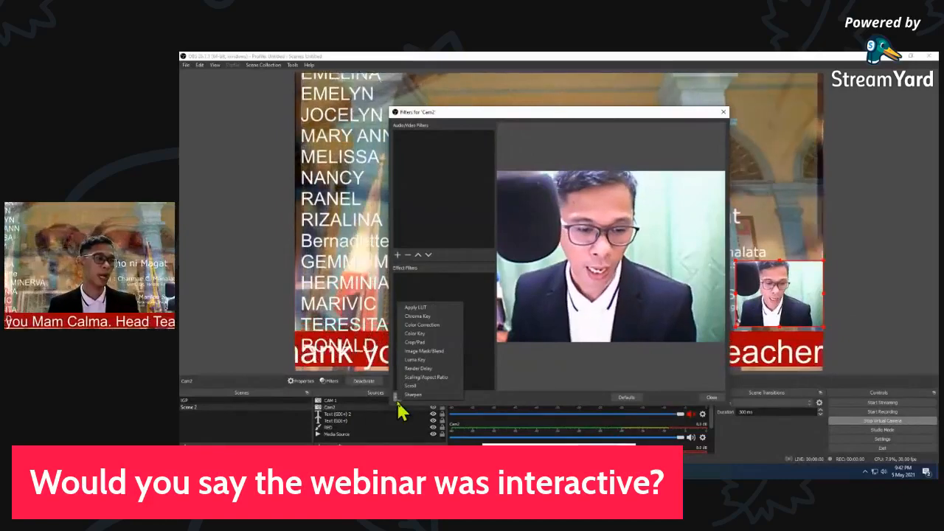
pyautogui.click(419, 318)
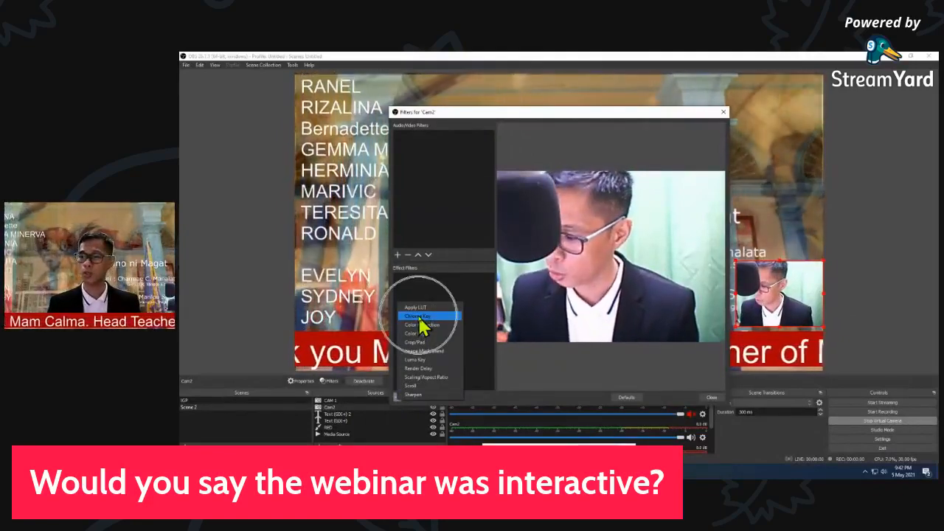
pyautogui.click(419, 317)
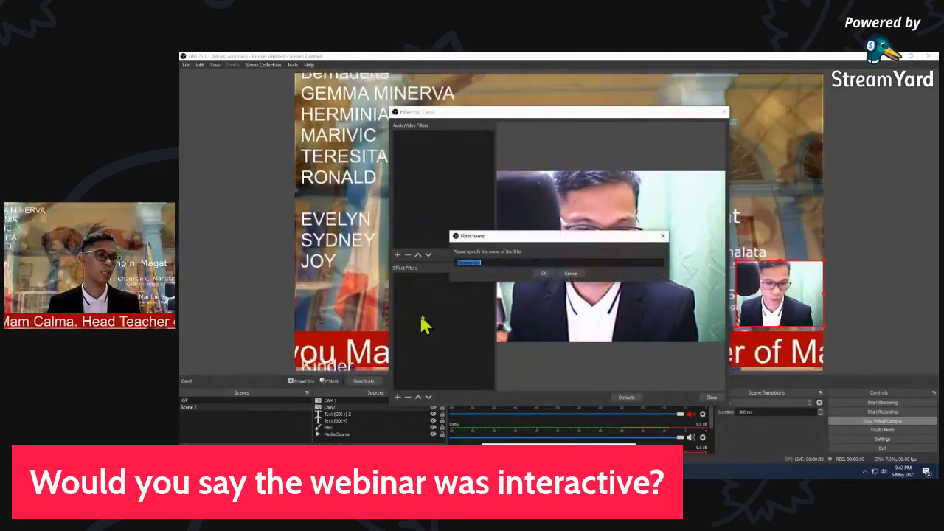
pyautogui.click(544, 274)
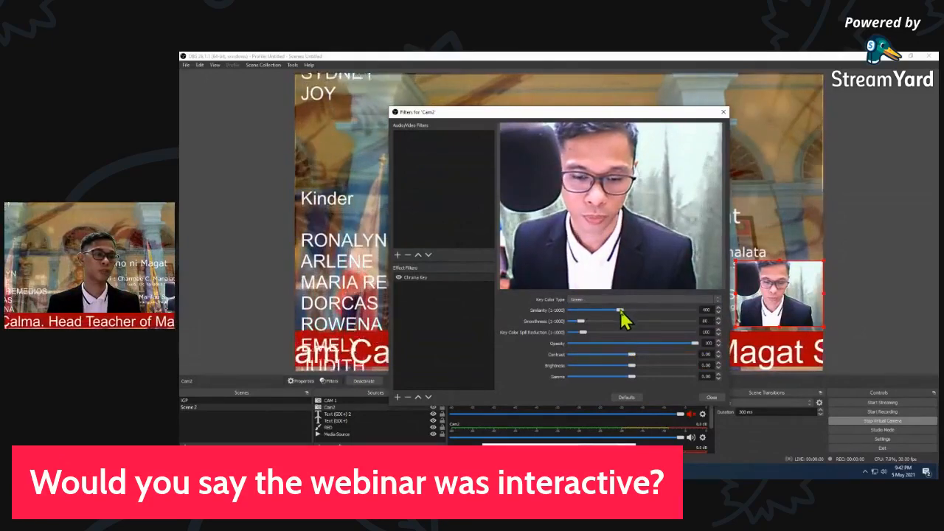
pyautogui.moveTo(621, 311); pyautogui.dragTo(627, 311)
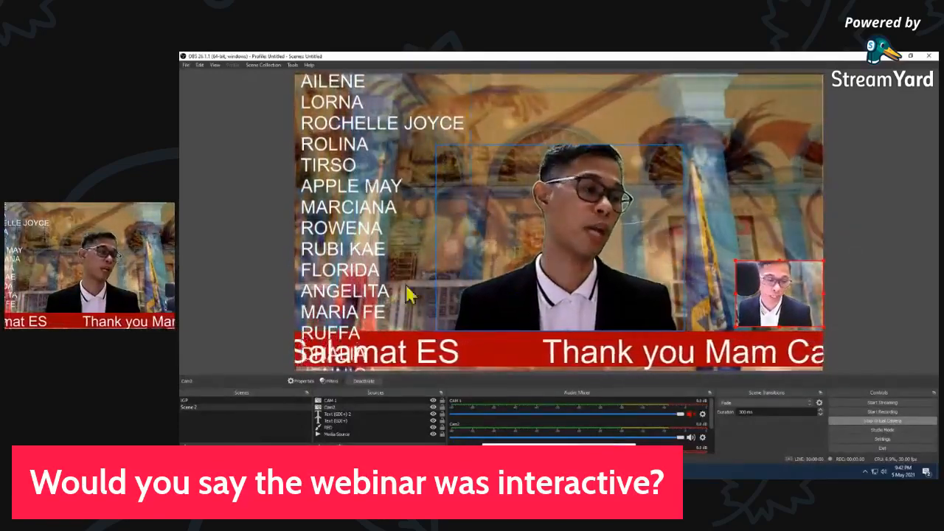
# Add a second copy of the existing CAM 1 source and shrink it into the upper-right corner of the canvas
pyautogui.click(318, 447)
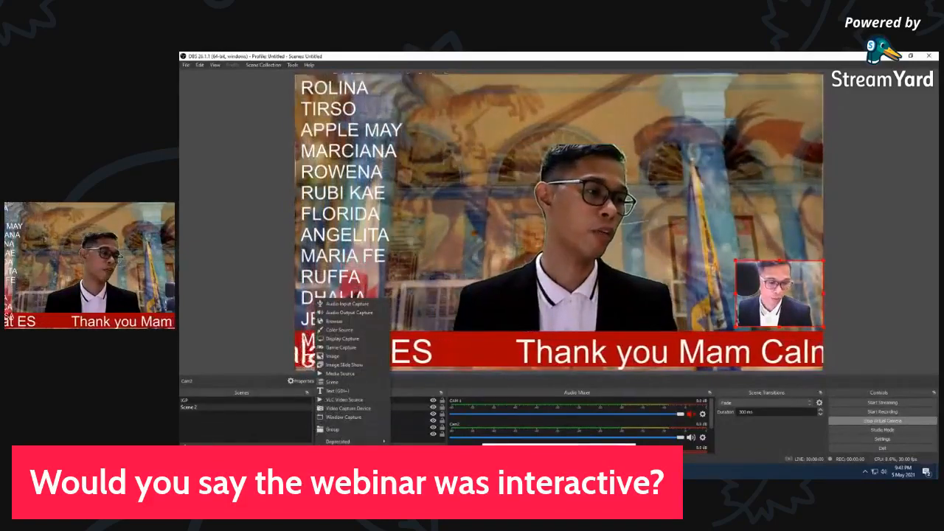
pyautogui.click(348, 408)
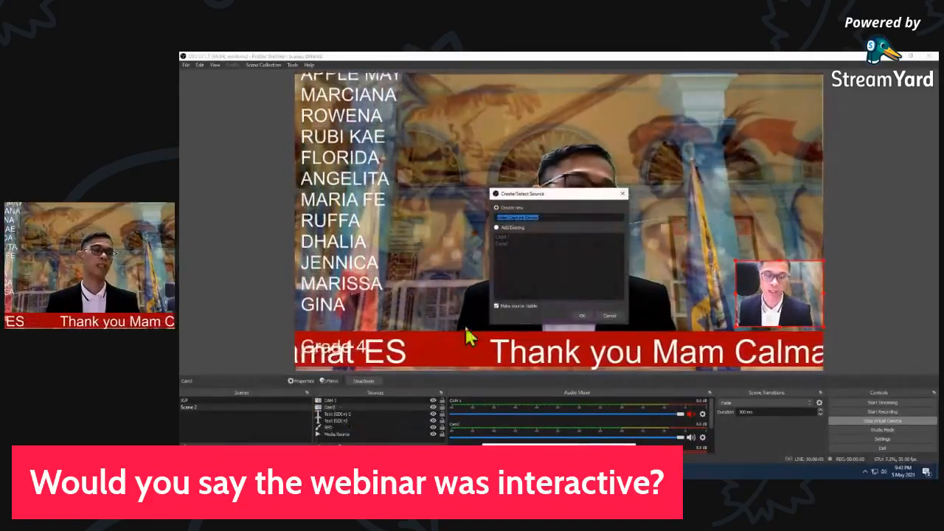
pyautogui.click(497, 229)
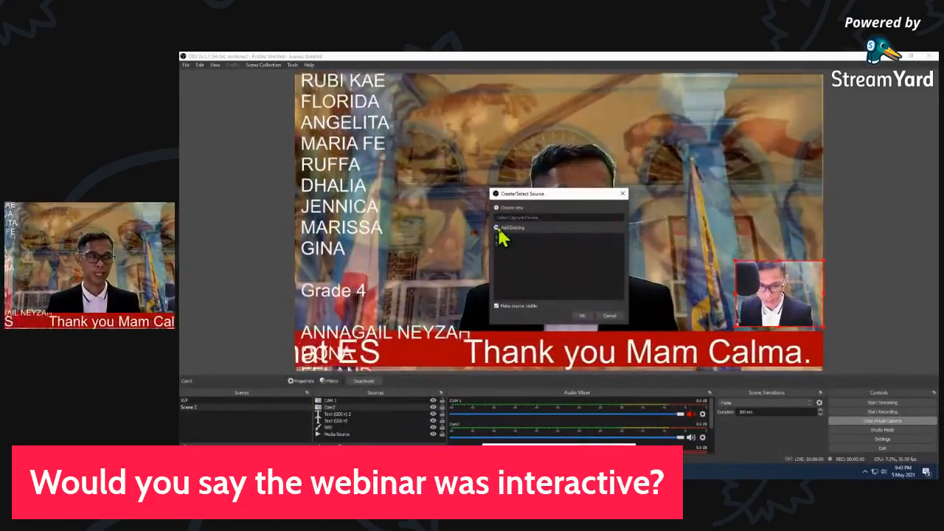
pyautogui.click(503, 236)
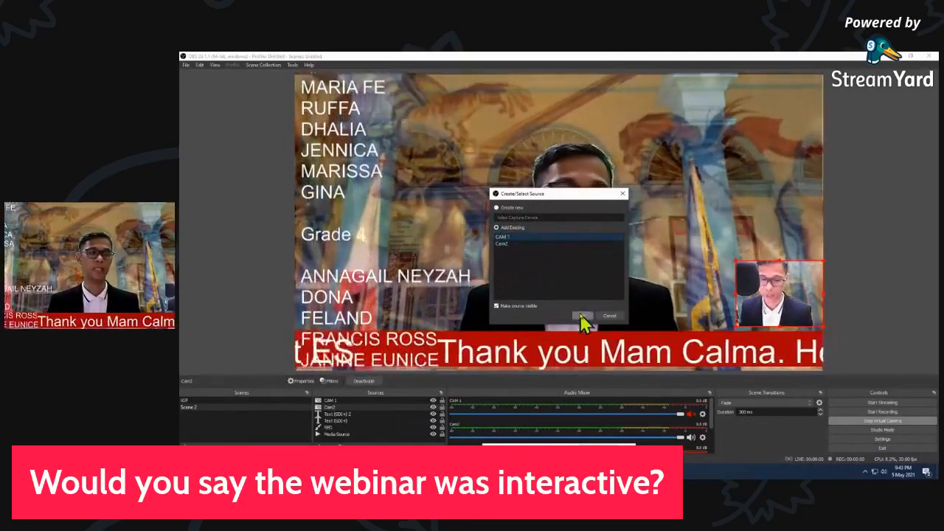
pyautogui.click(581, 316)
pyautogui.moveTo(374, 129); pyautogui.dragTo(727, 124)
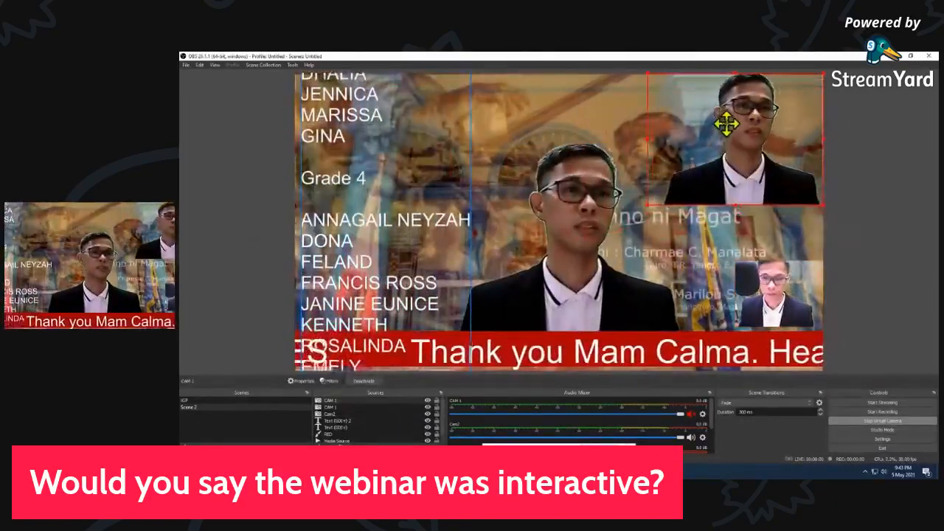
pyautogui.moveTo(649, 75); pyautogui.dragTo(763, 103)
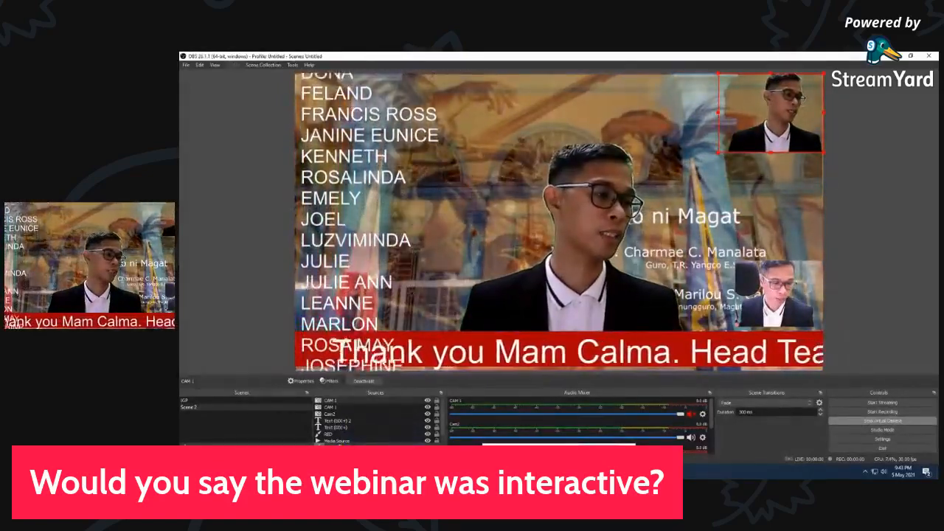
pyautogui.click(319, 452)
pyautogui.click(351, 416)
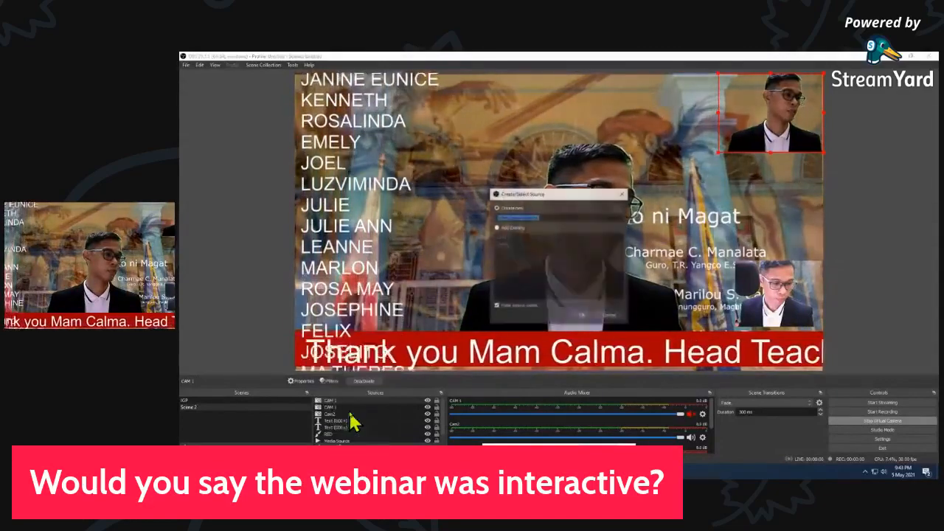
pyautogui.click(581, 316)
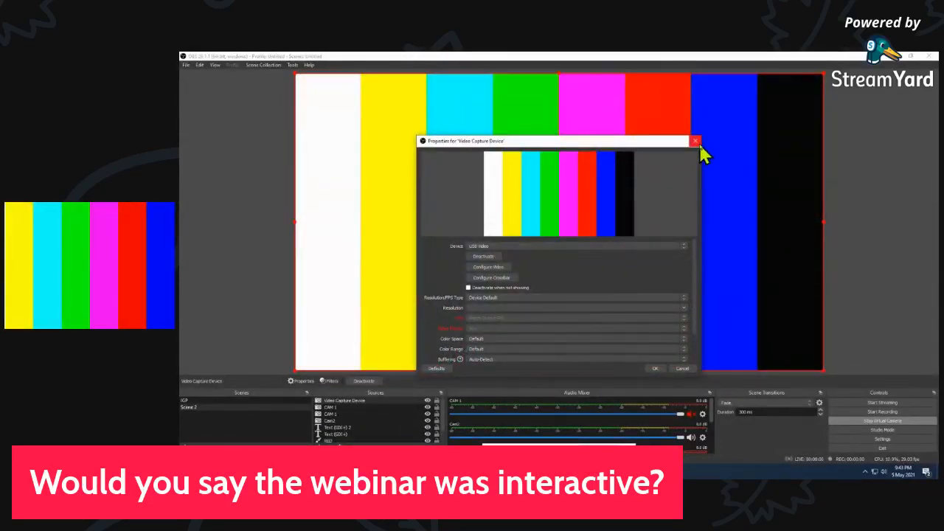
pyautogui.click(682, 369)
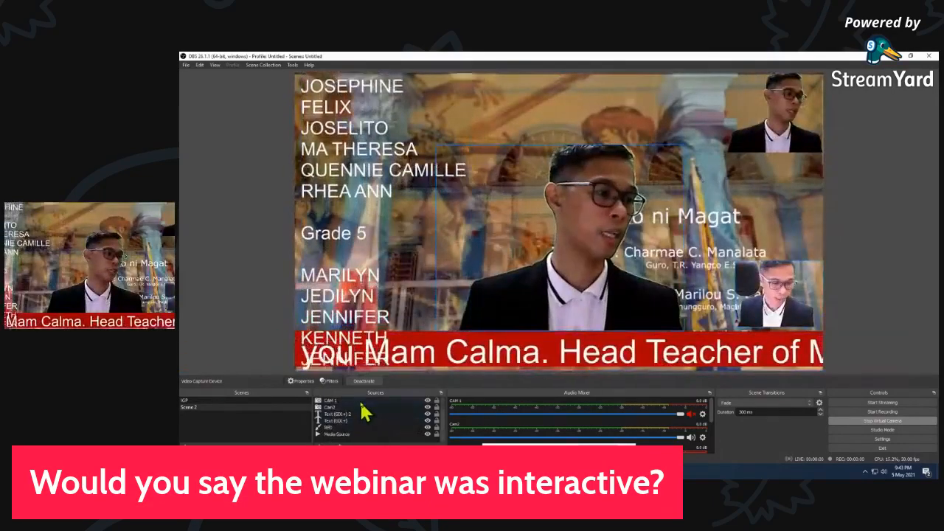
pyautogui.rightClick(362, 402)
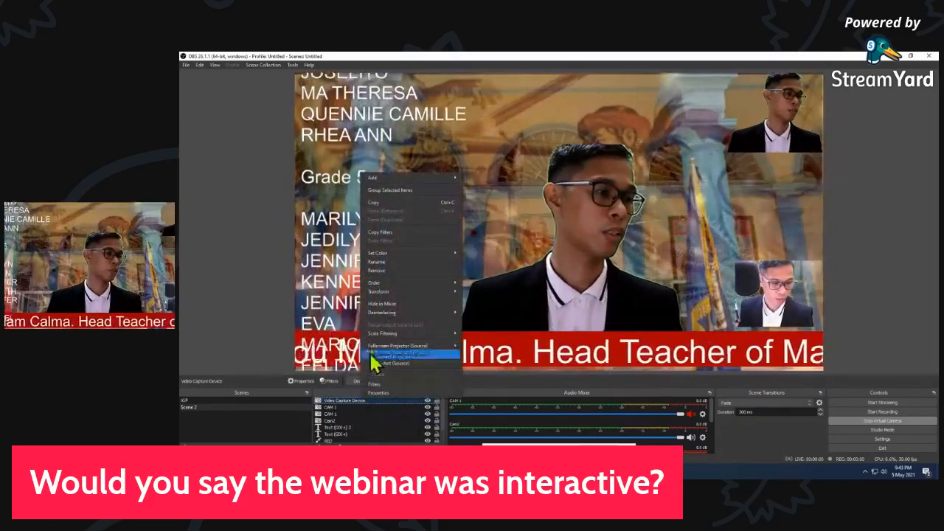
pyautogui.click(379, 272)
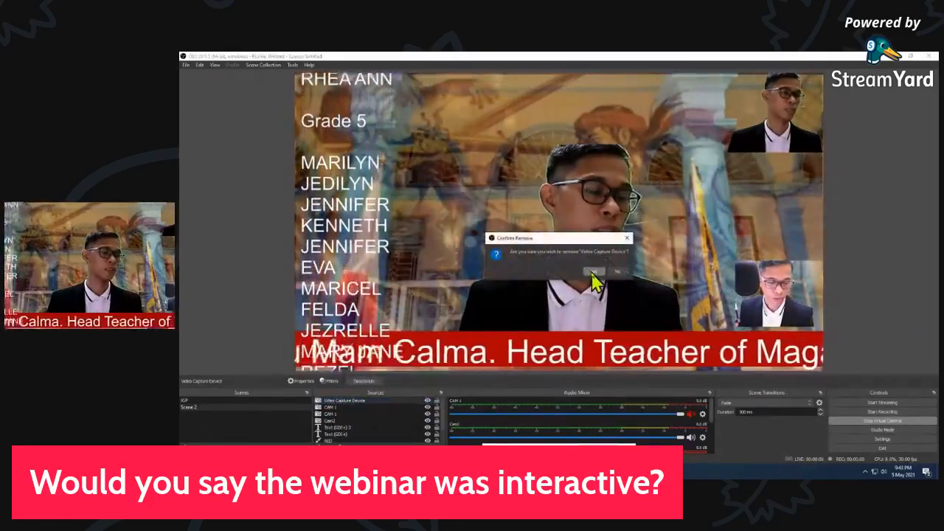
pyautogui.click(594, 272)
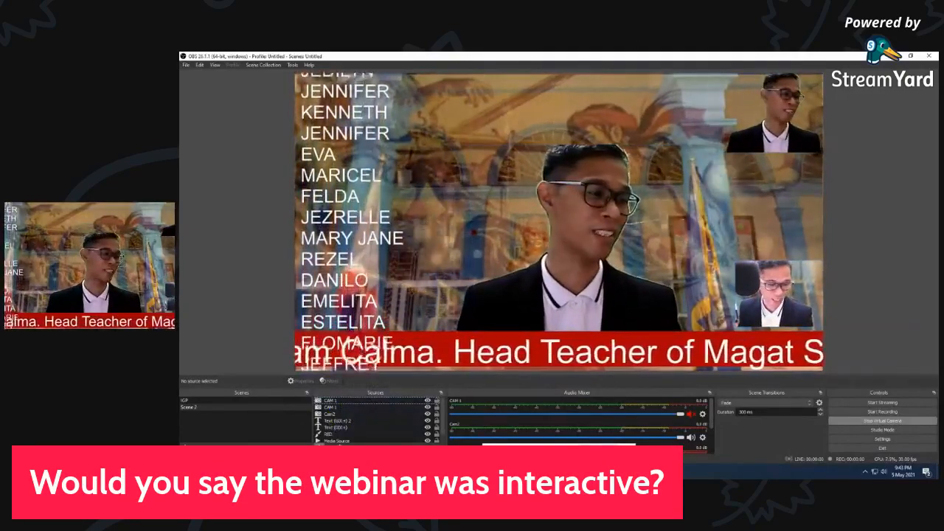
# Add a third copy of the existing CAM 1 source, shrink it, and place it near the canvas's upper center
pyautogui.click(323, 442)
pyautogui.click(351, 409)
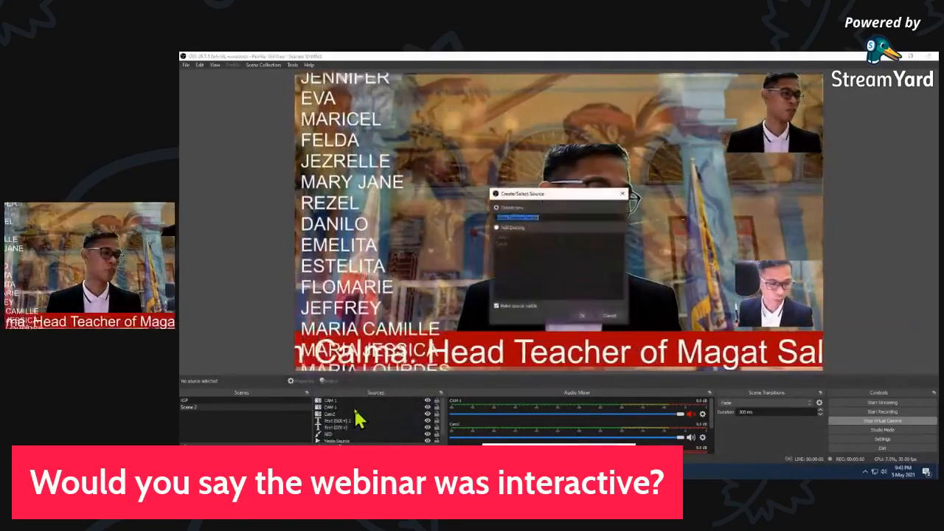
pyautogui.click(502, 237)
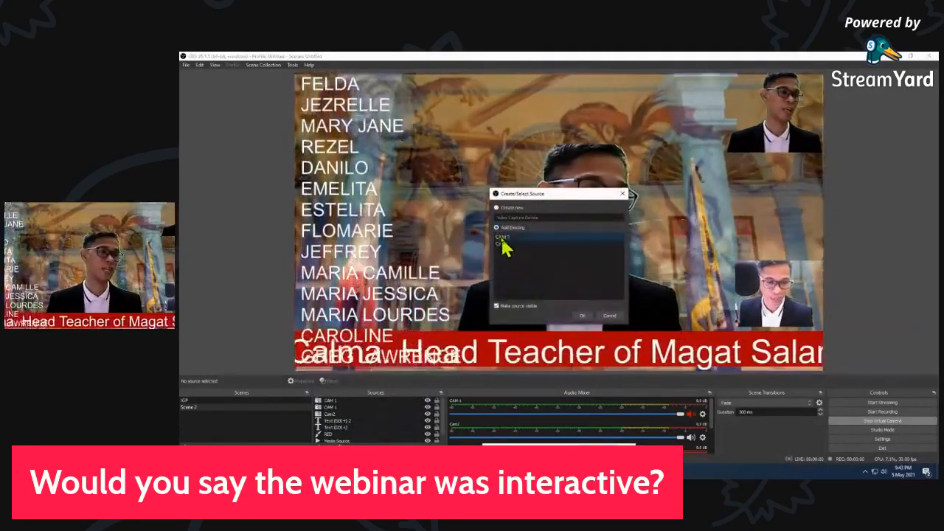
pyautogui.click(589, 316)
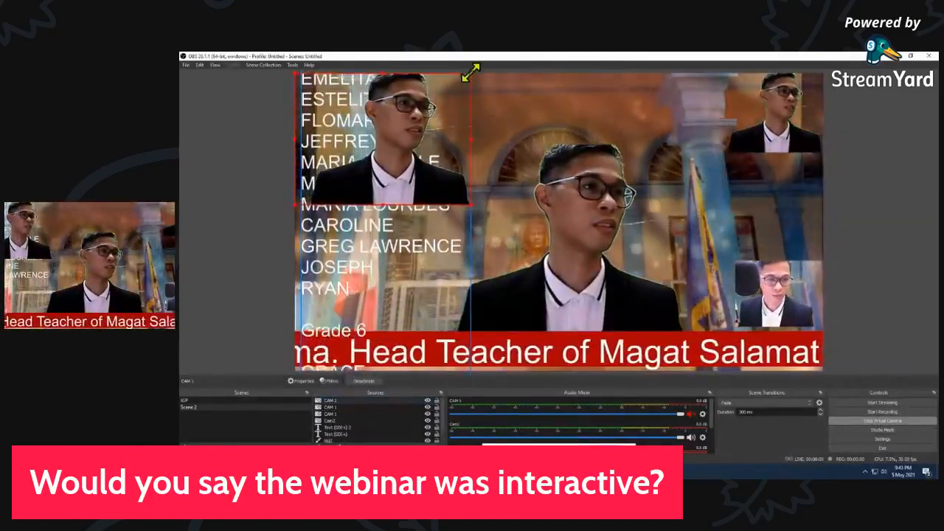
pyautogui.moveTo(471, 73); pyautogui.dragTo(509, 105)
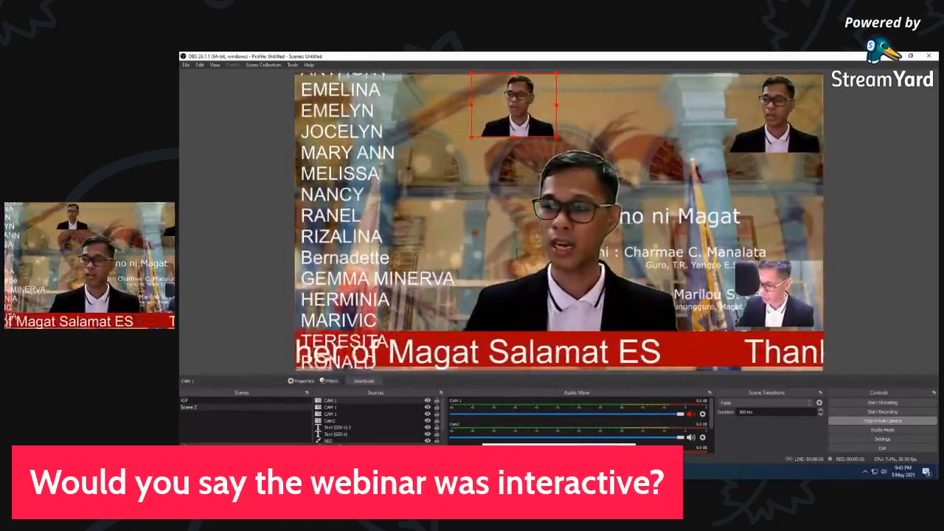
# Remove the two small CAM 1 copies at the upper center and upper-right corner of the canvas
pyautogui.click(323, 447)
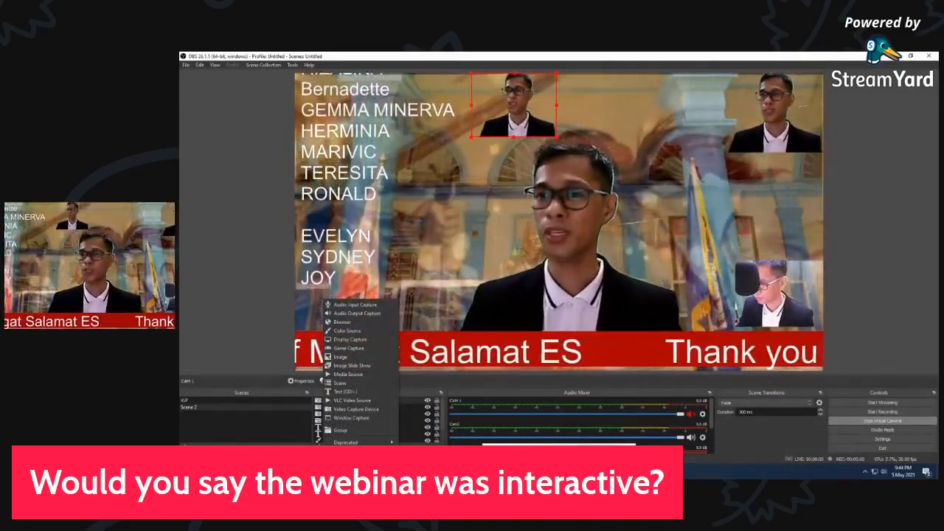
pyautogui.click(514, 146)
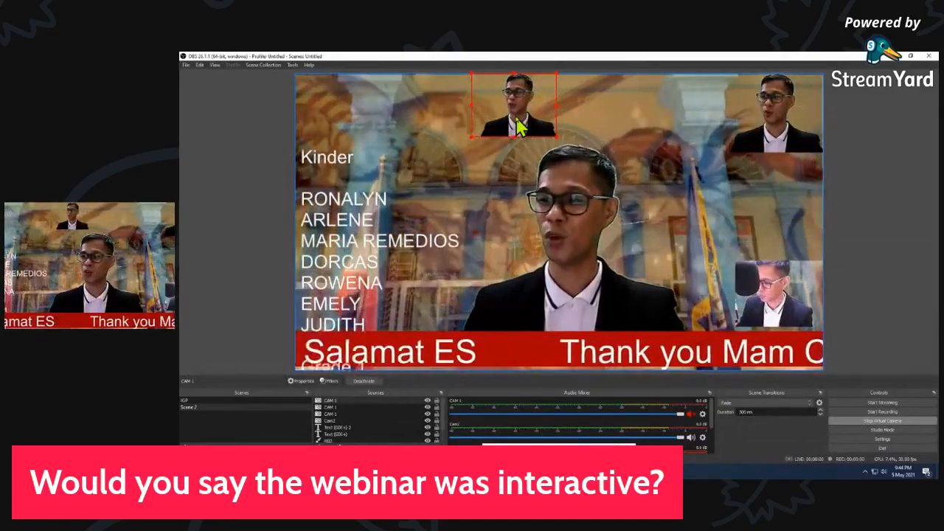
pyautogui.press('Delete')
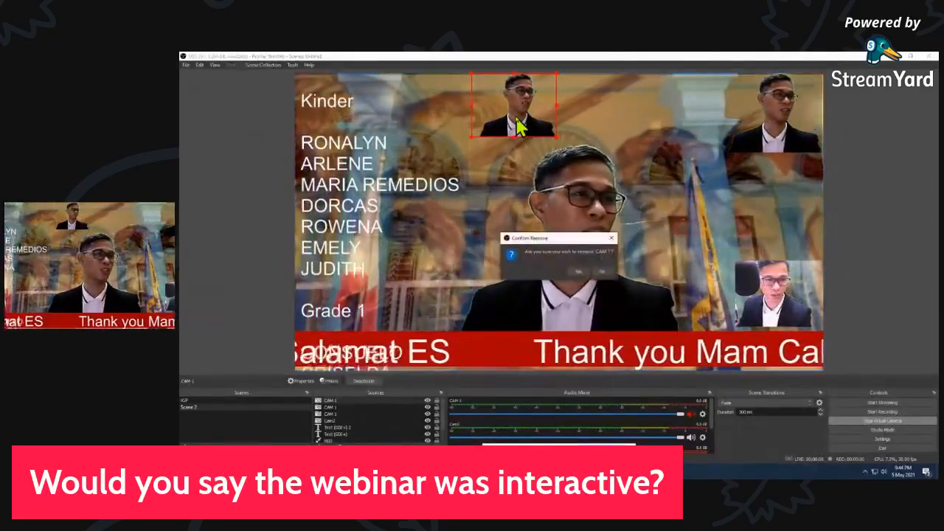
pyautogui.click(577, 272)
pyautogui.click(797, 122)
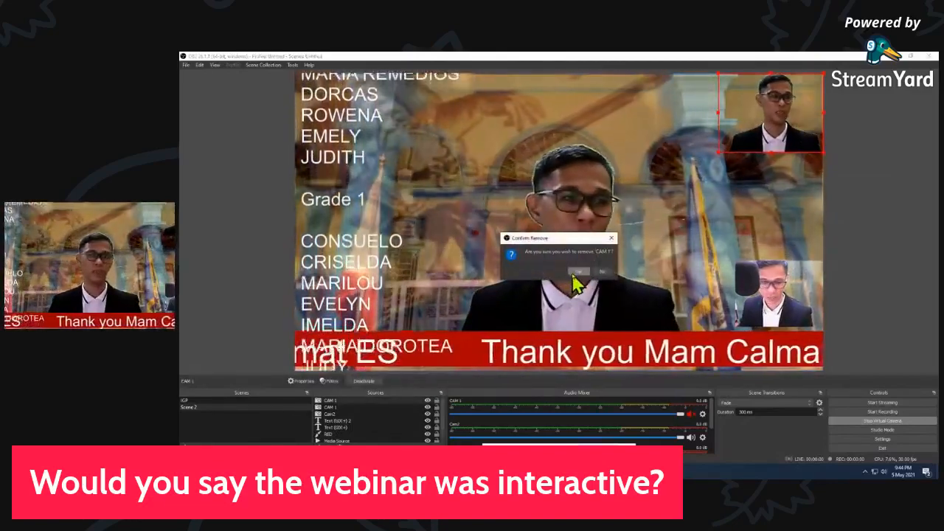
pyautogui.click(578, 271)
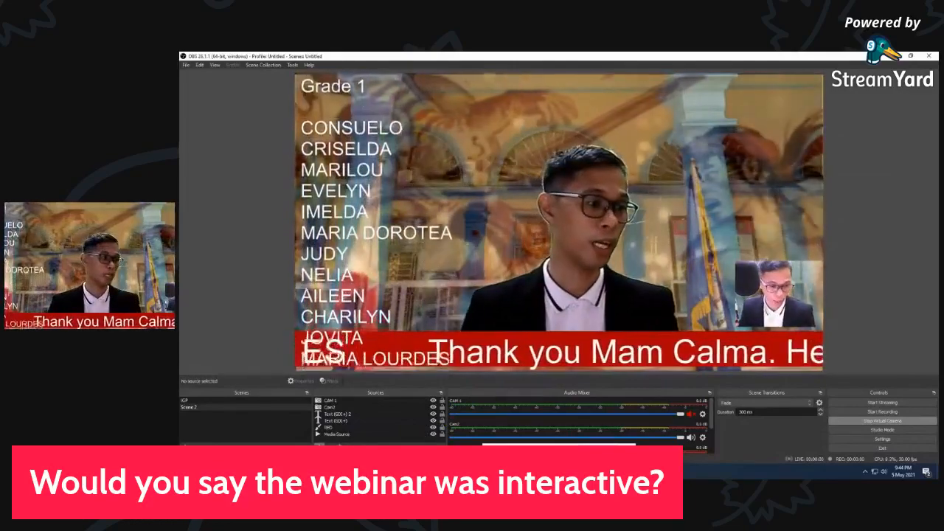
# Add a Window Capture source named Streamyard that captures the StreamYard - Google Chrome window
pyautogui.click(322, 451)
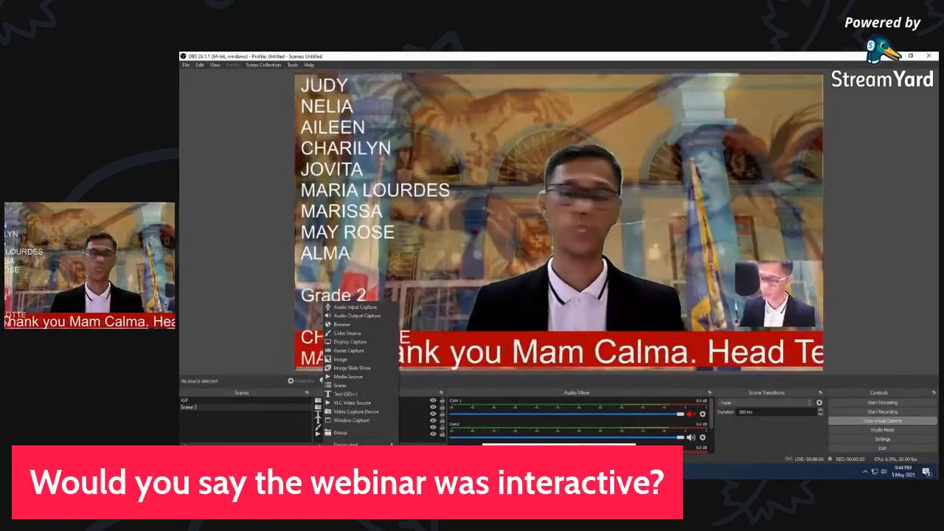
pyautogui.click(351, 422)
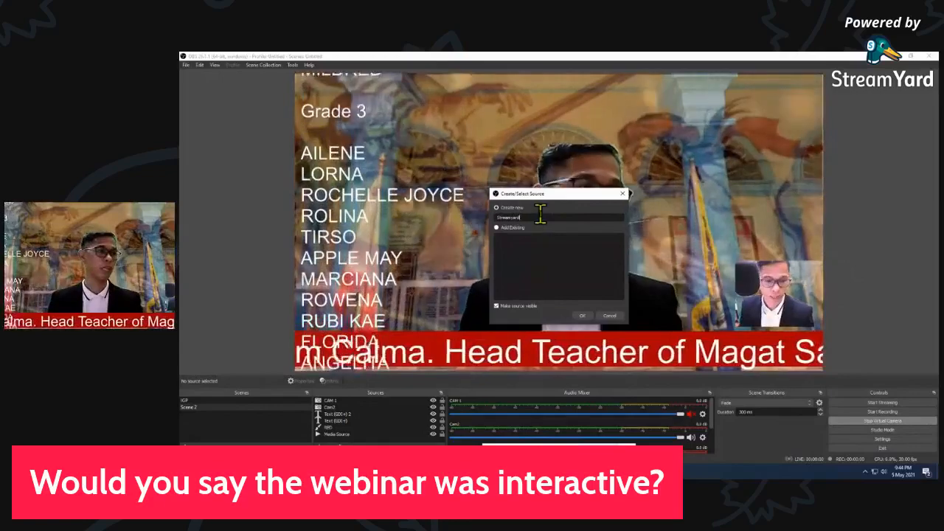
pyautogui.click(587, 317)
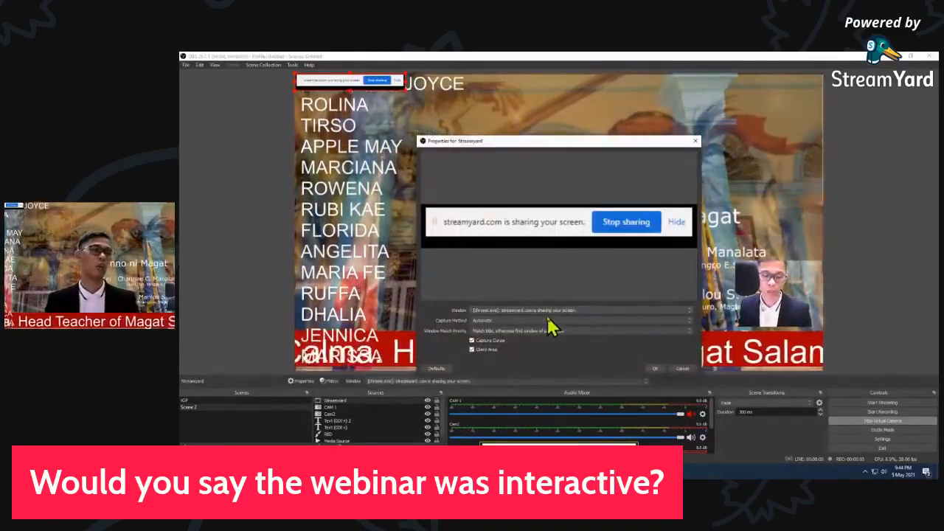
pyautogui.click(546, 311)
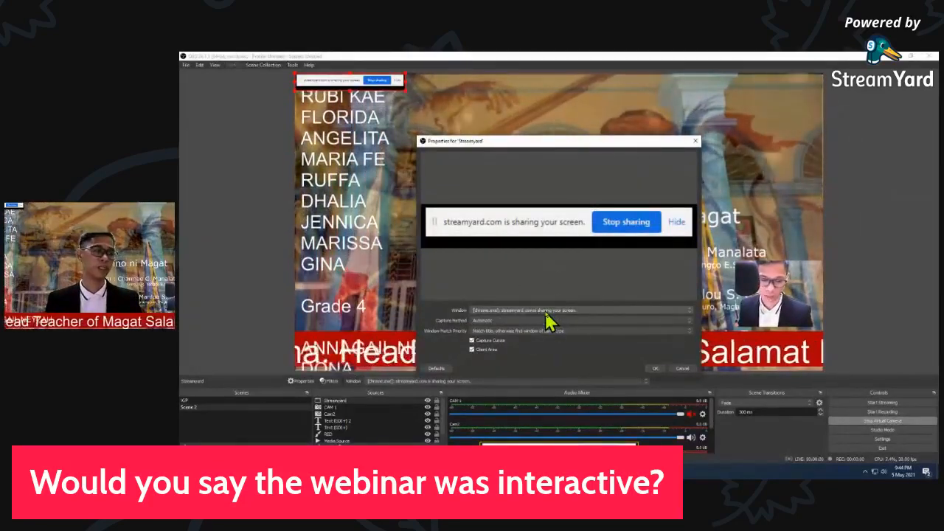
pyautogui.click(546, 313)
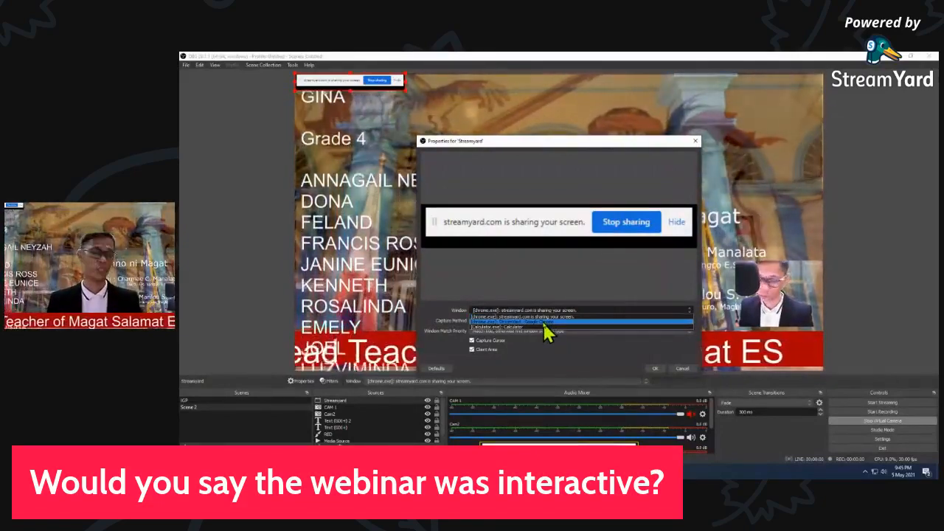
pyautogui.click(542, 320)
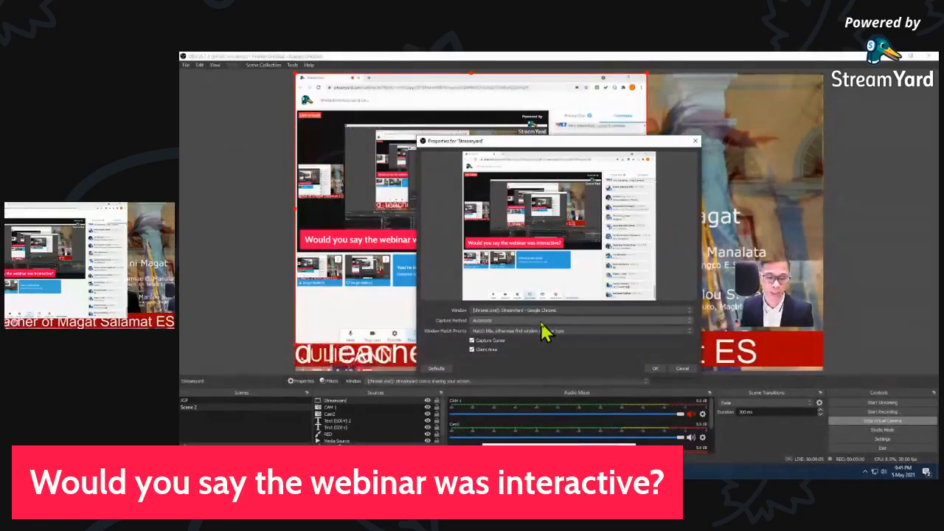
pyautogui.click(654, 369)
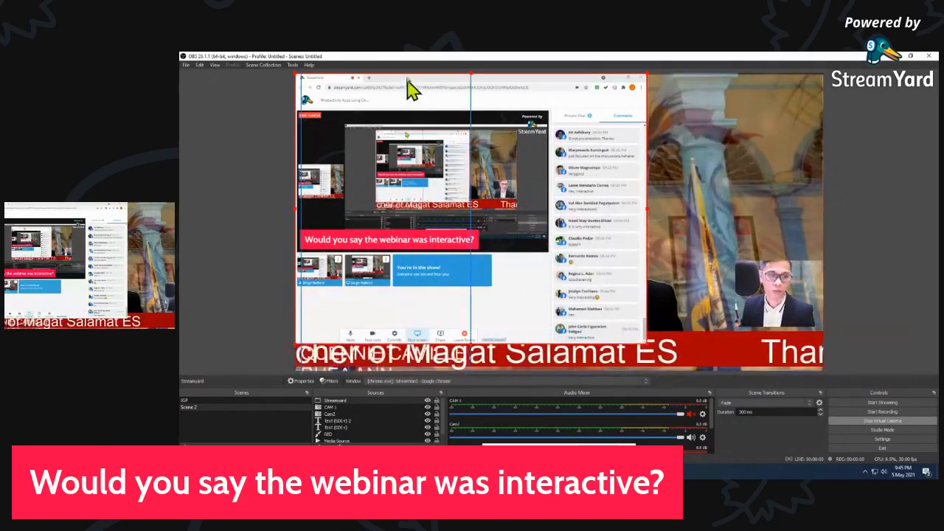
# Shift the Streamyard capture toward the canvas's right side and crop its left and top edges down to the comments panel
pyautogui.moveTo(408, 81); pyautogui.dragTo(559, 78)
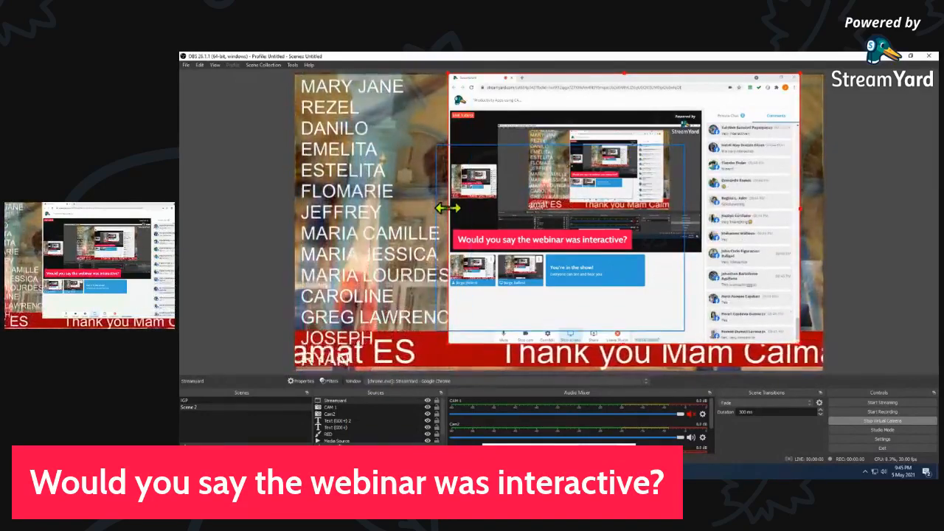
pyautogui.moveTo(443, 209); pyautogui.dragTo(705, 227)
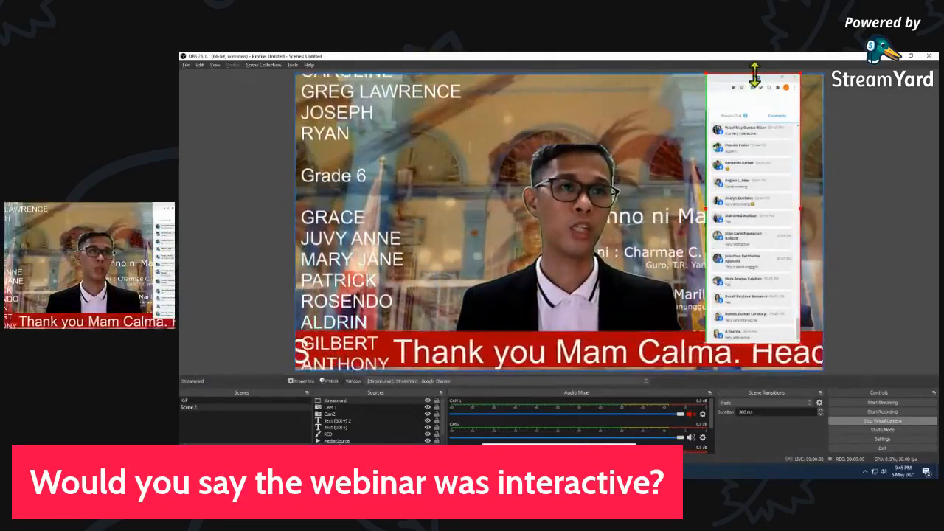
pyautogui.moveTo(754, 74); pyautogui.dragTo(763, 112)
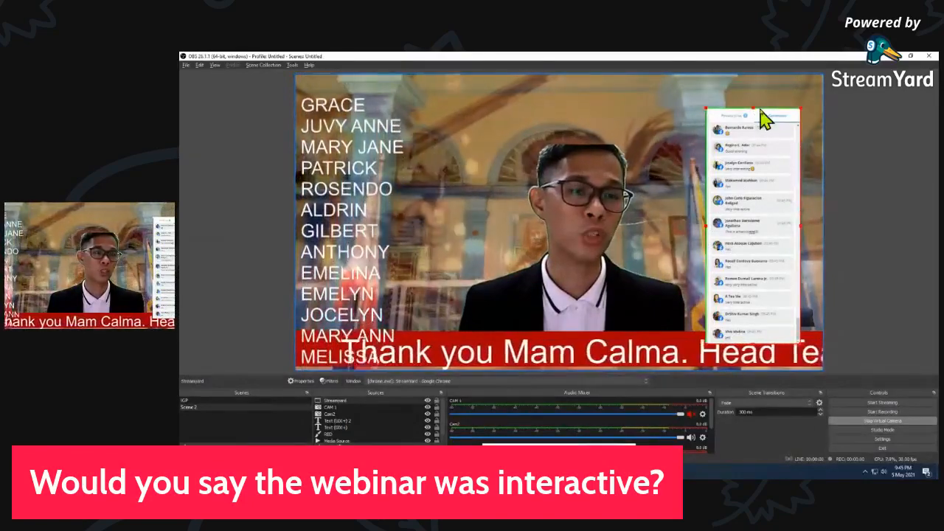
pyautogui.click(672, 118)
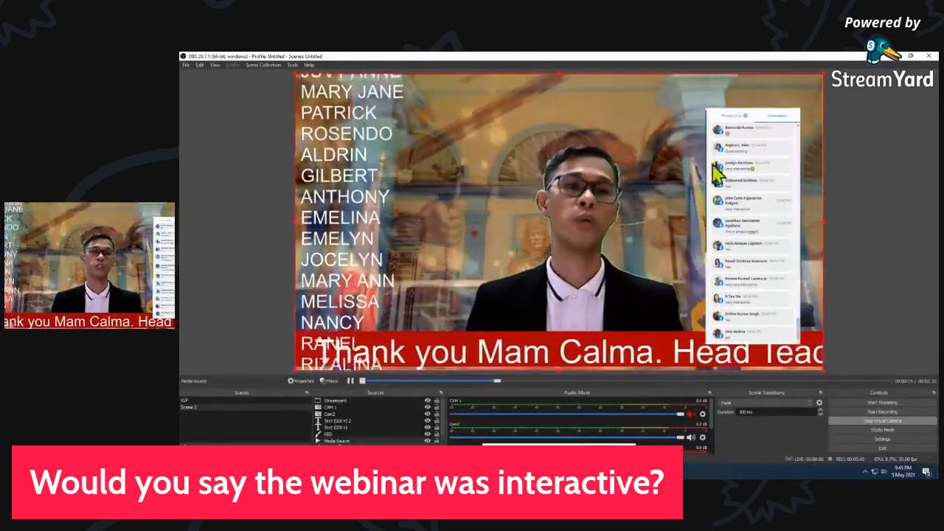
pyautogui.click(708, 229)
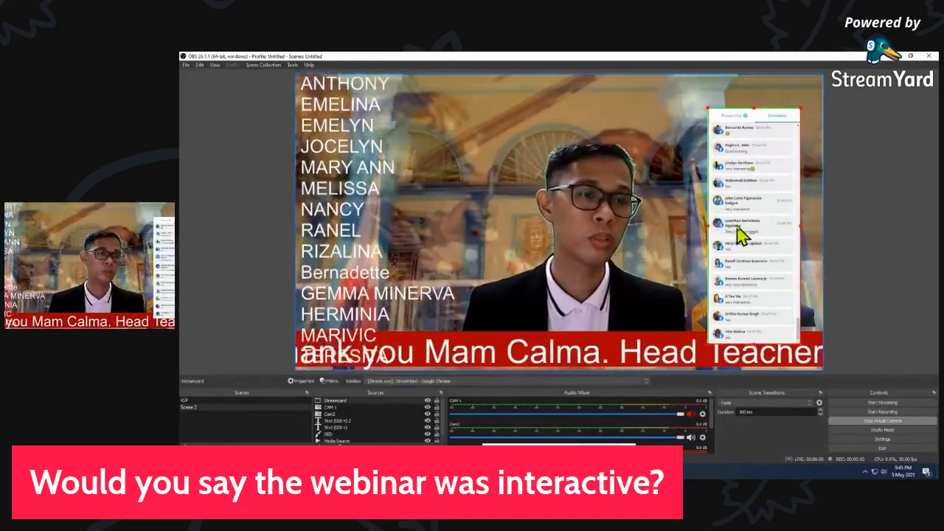
# Place the comments panel against the canvas's right edge above the red band, with the Cam2 picture beside its upper part
pyautogui.moveTo(746, 251); pyautogui.dragTo(742, 225)
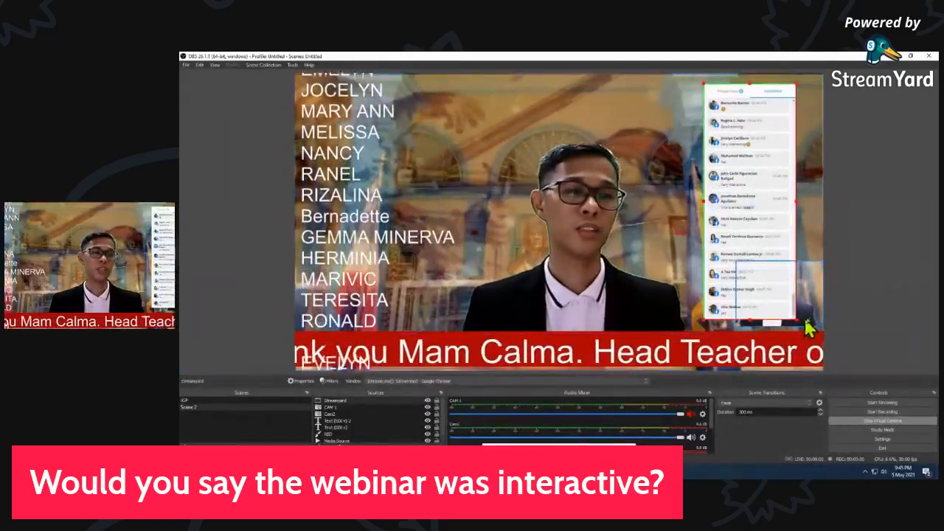
pyautogui.moveTo(810, 319); pyautogui.dragTo(510, 134)
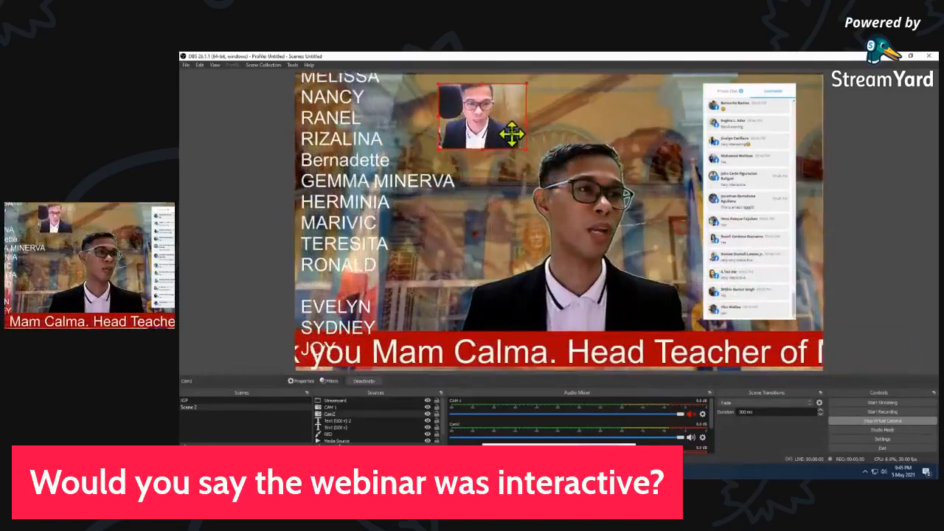
pyautogui.moveTo(754, 215); pyautogui.dragTo(783, 219)
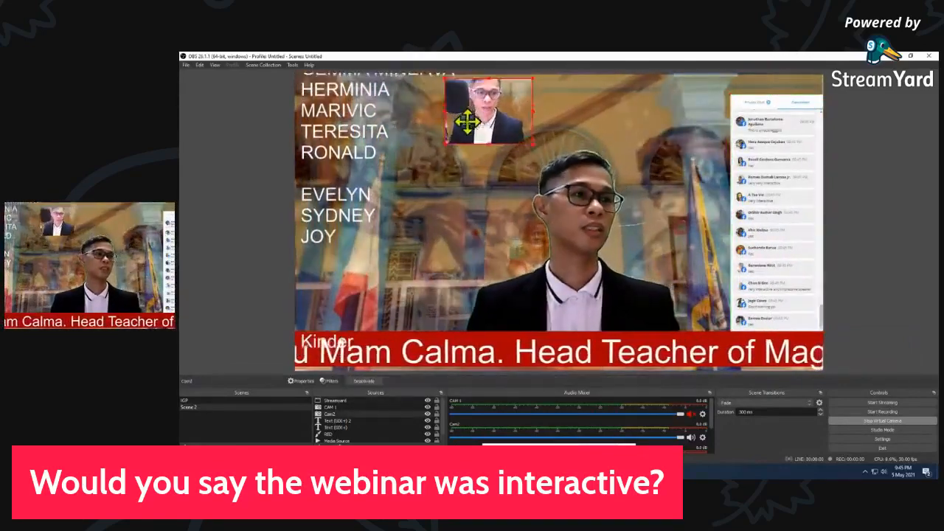
pyautogui.moveTo(459, 120); pyautogui.dragTo(657, 126)
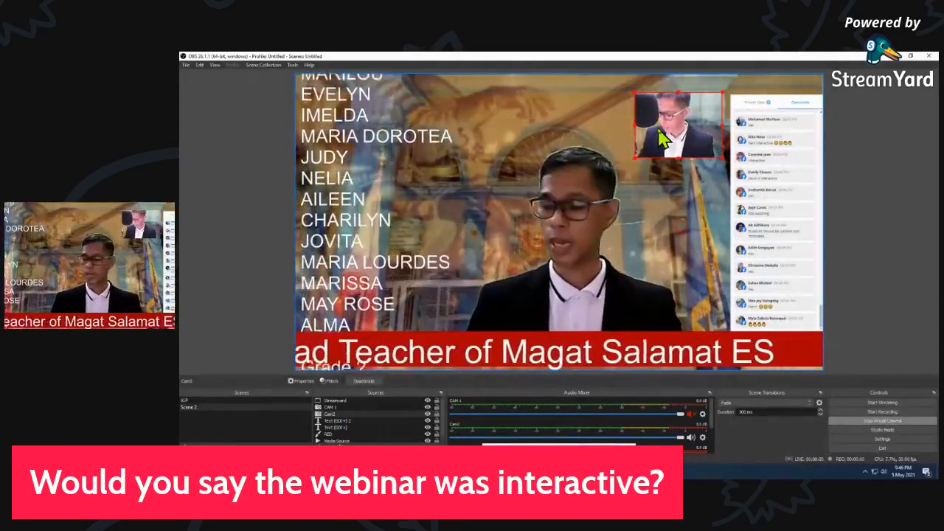
# Switch to the IGP scene and back to Scene 2 to compare their layouts
pyautogui.click(245, 404)
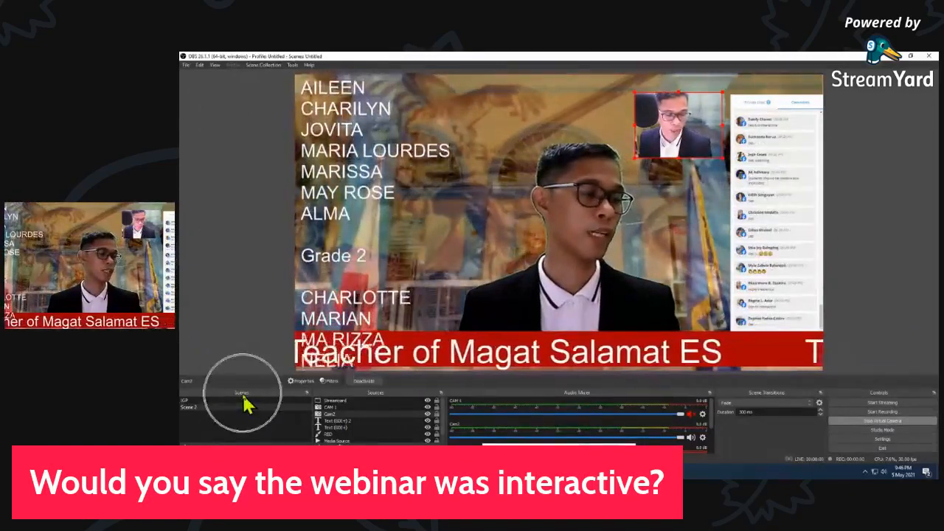
pyautogui.click(244, 398)
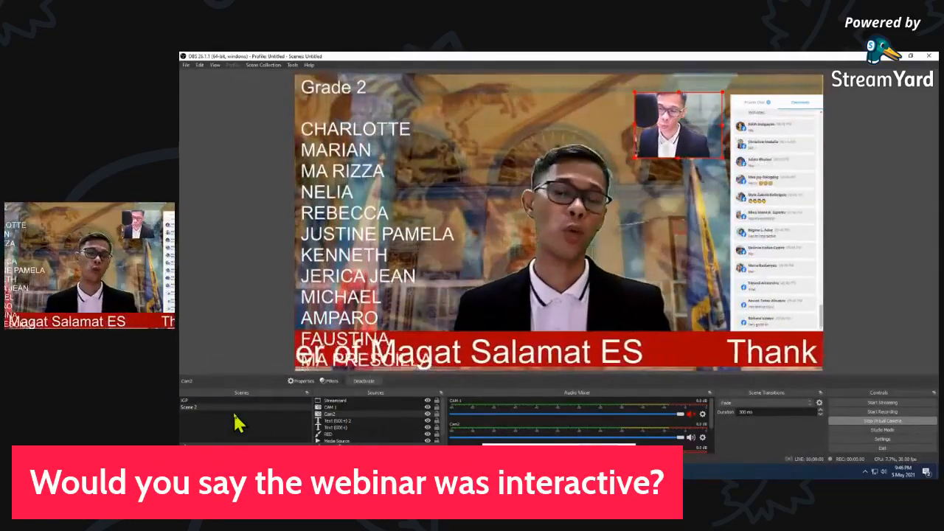
pyautogui.click(188, 404)
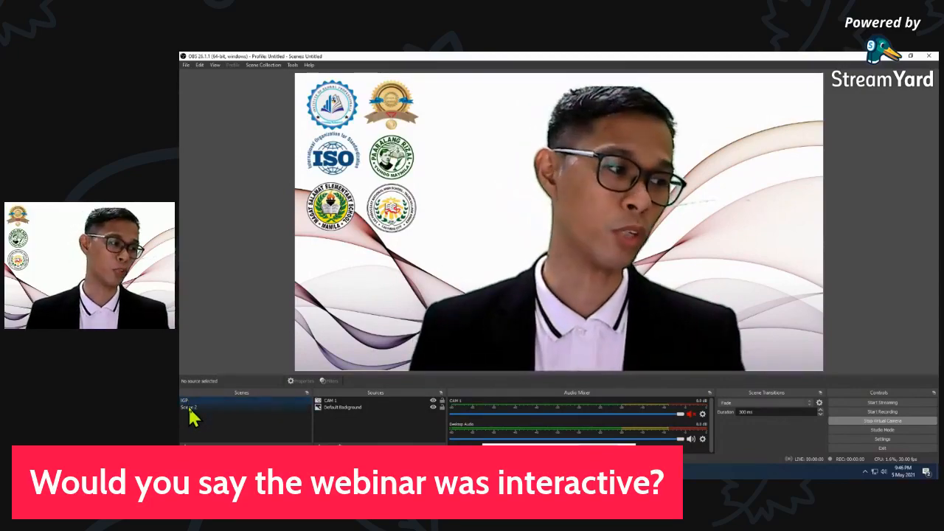
pyautogui.click(190, 410)
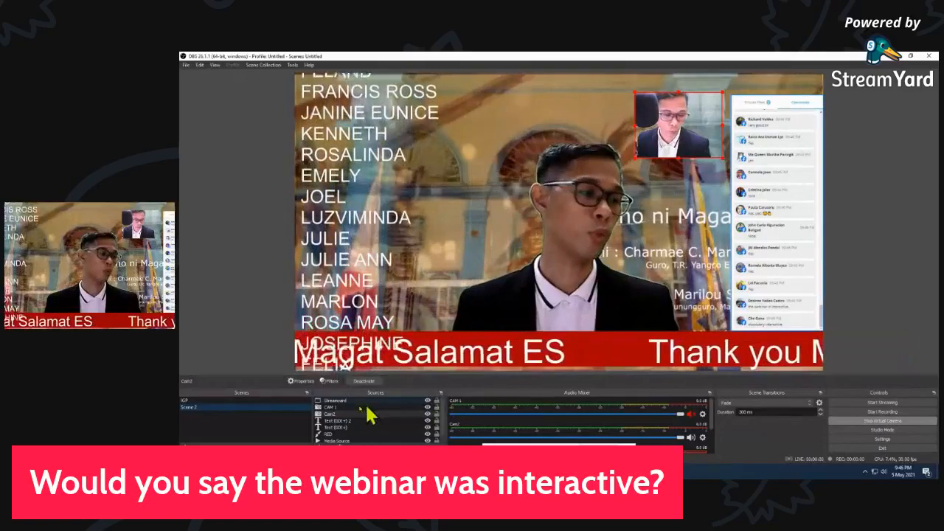
# Hide and show the Streamyard source, lock it, and try to move its comments panel on the canvas
pyautogui.click(428, 403)
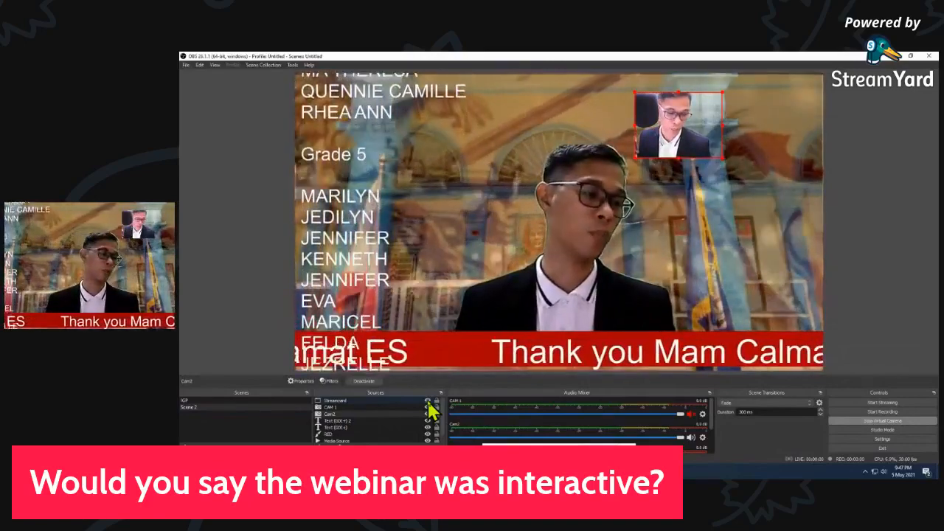
pyautogui.click(428, 404)
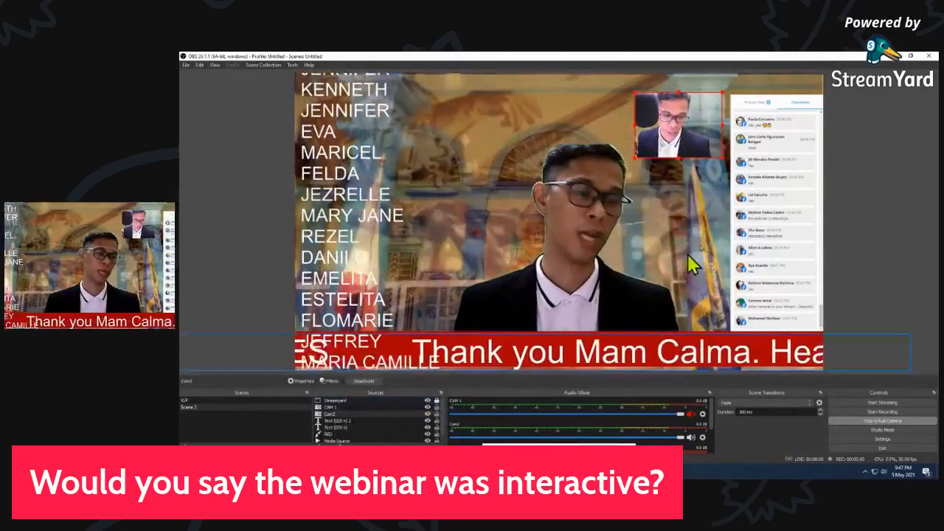
pyautogui.moveTo(771, 206)
pyautogui.mouseDown()
pyautogui.moveTo(742, 243)
pyautogui.moveTo(753, 213)
pyautogui.moveTo(773, 207)
pyautogui.mouseUp()
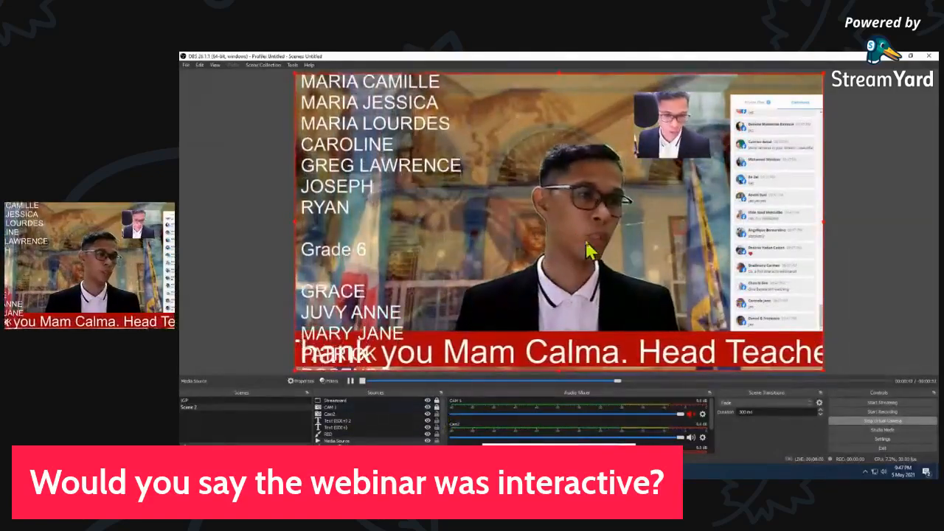
# Try to move the locked CAM 1 picture, unlock the source, and shift the picture slightly to the left on the canvas
pyautogui.moveTo(587, 242)
pyautogui.mouseDown()
pyautogui.moveTo(618, 232)
pyautogui.moveTo(582, 259)
pyautogui.moveTo(603, 252)
pyautogui.moveTo(561, 249)
pyautogui.moveTo(588, 244)
pyautogui.mouseUp()
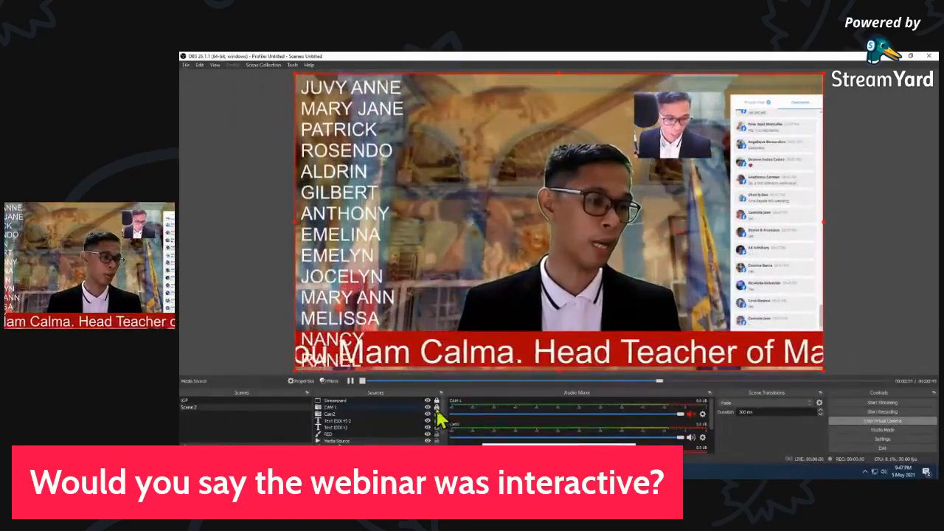
pyautogui.click(602, 234)
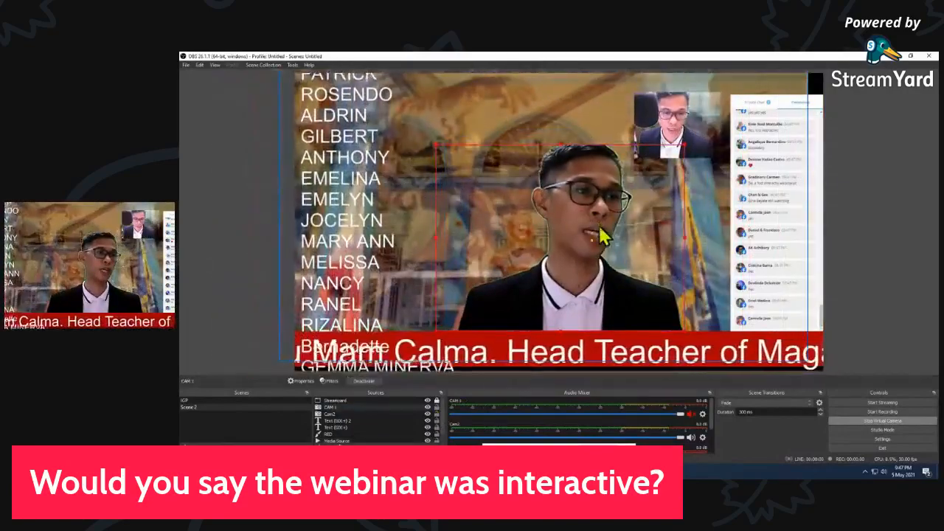
pyautogui.moveTo(604, 233)
pyautogui.mouseDown()
pyautogui.moveTo(542, 169)
pyautogui.moveTo(632, 231)
pyautogui.moveTo(624, 211)
pyautogui.moveTo(588, 217)
pyautogui.moveTo(563, 185)
pyautogui.moveTo(597, 221)
pyautogui.mouseUp()
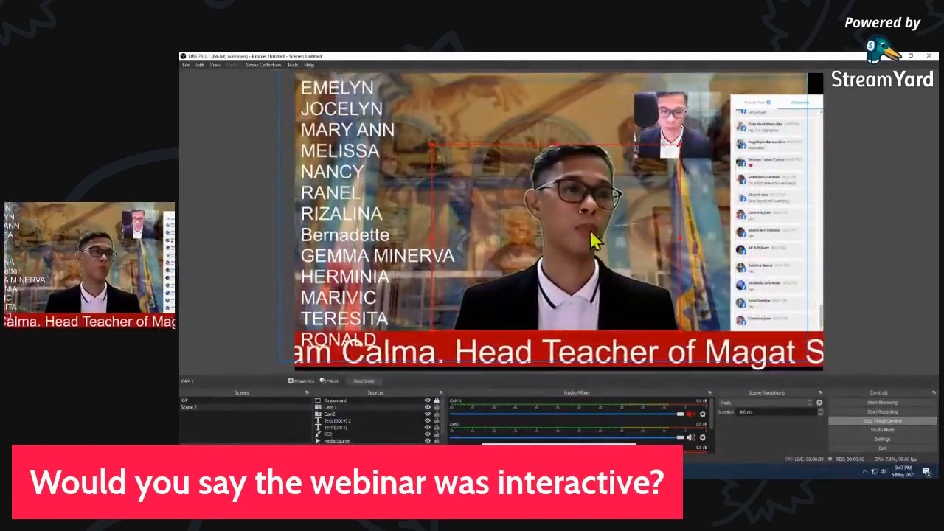
pyautogui.click(509, 90)
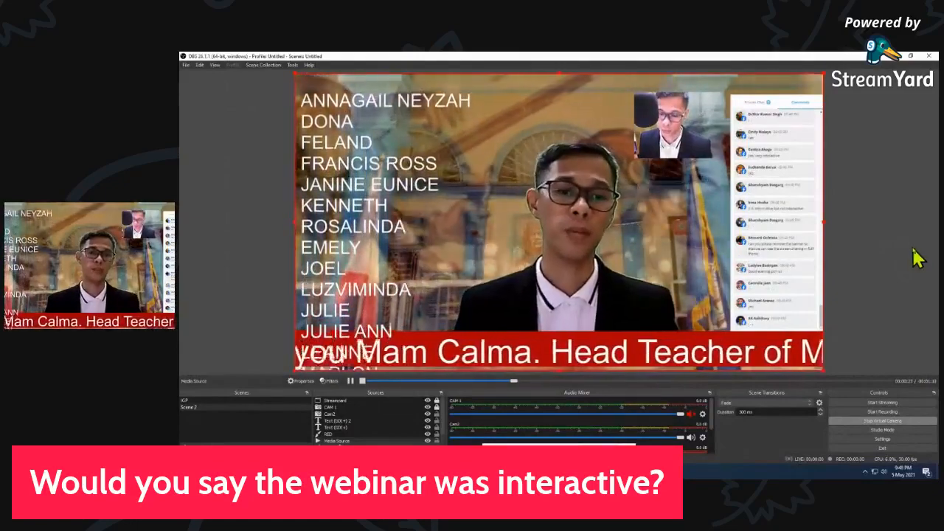
# Set the streaming service to Facebook Live in the Stream settings
pyautogui.click(870, 441)
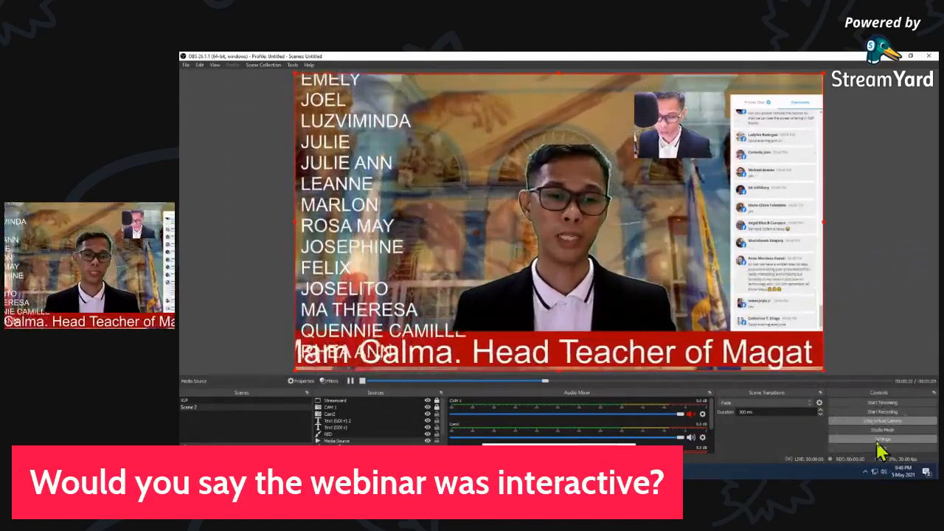
pyautogui.click(879, 439)
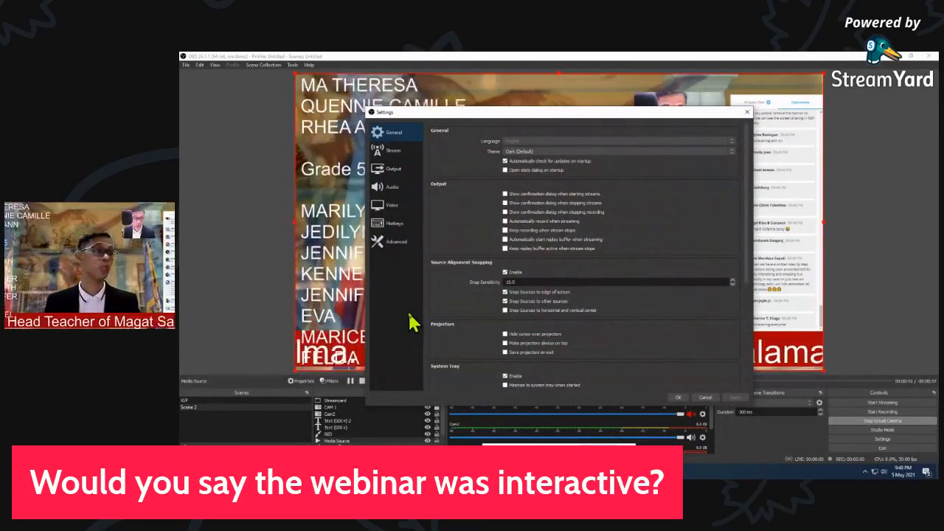
pyautogui.click(391, 154)
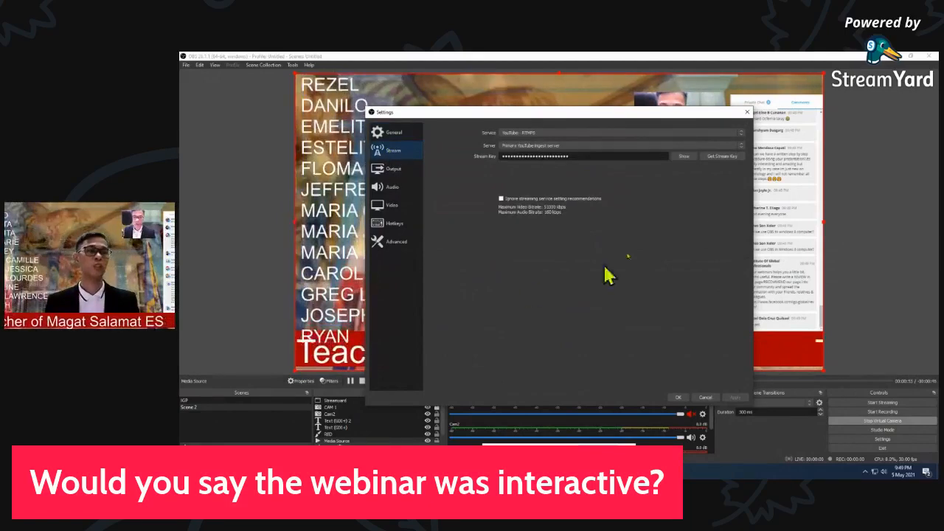
pyautogui.click(552, 135)
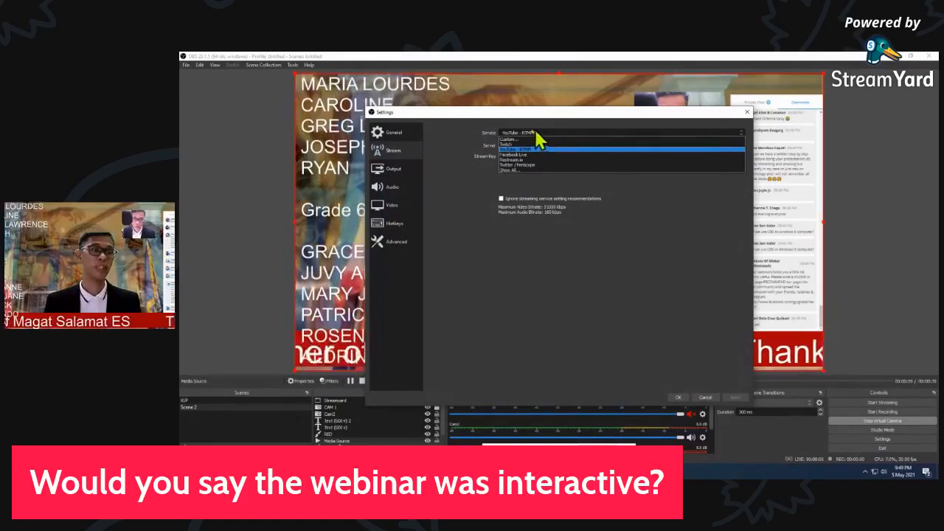
pyautogui.click(524, 155)
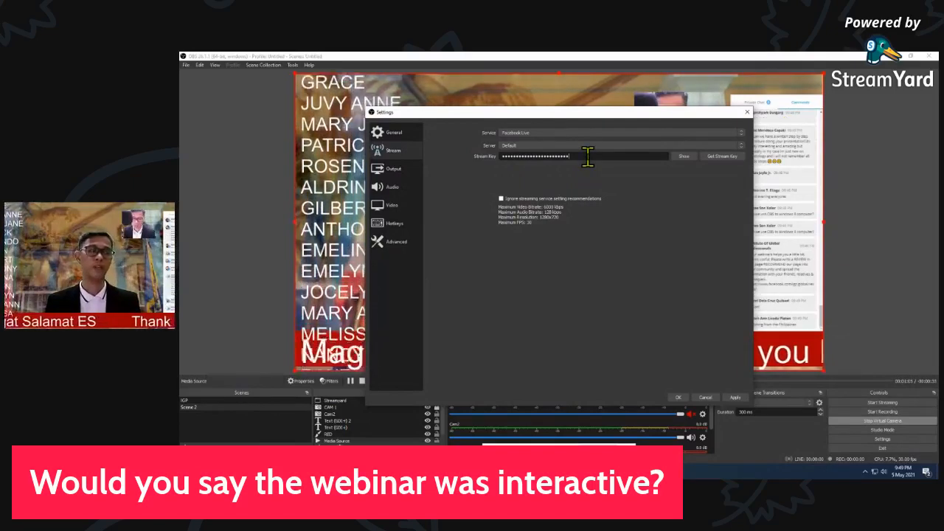
# Clear the existing stream key and open Facebook Live Producer at its Live Stream Setup section to get a new one
pyautogui.moveTo(588, 157); pyautogui.dragTo(500, 170)
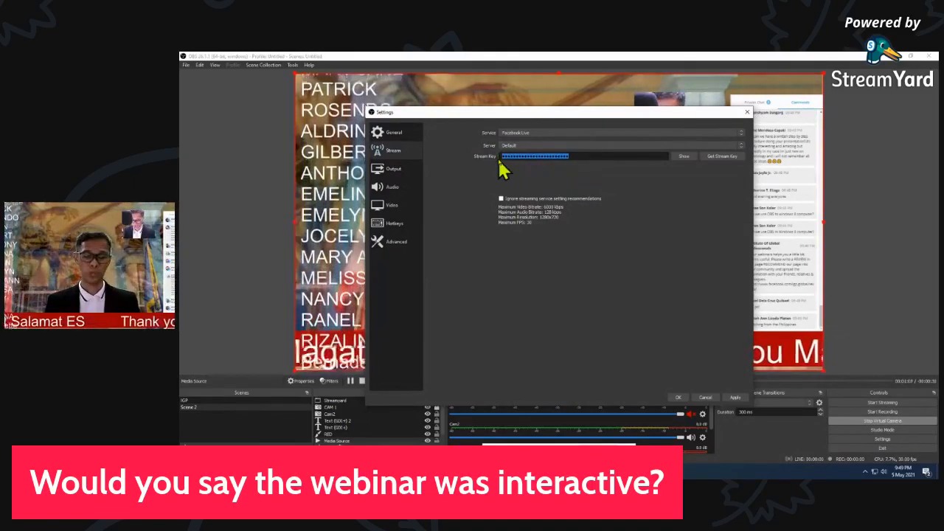
pyautogui.press('BackSpace')
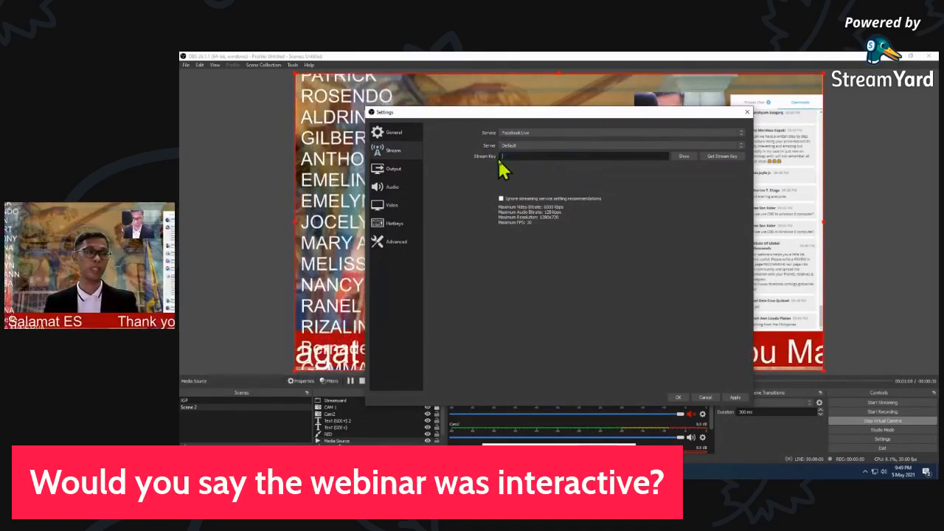
pyautogui.click(721, 158)
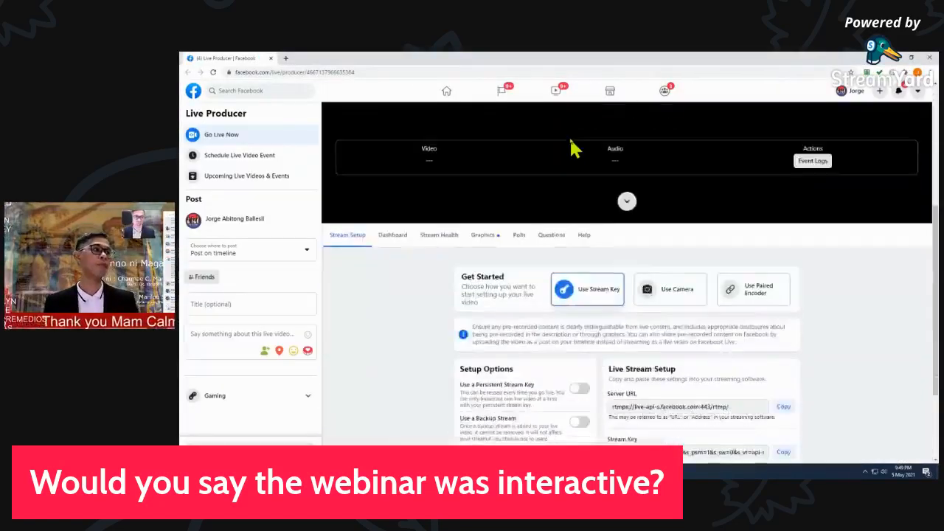
pyautogui.scroll(-3, 571, 142)
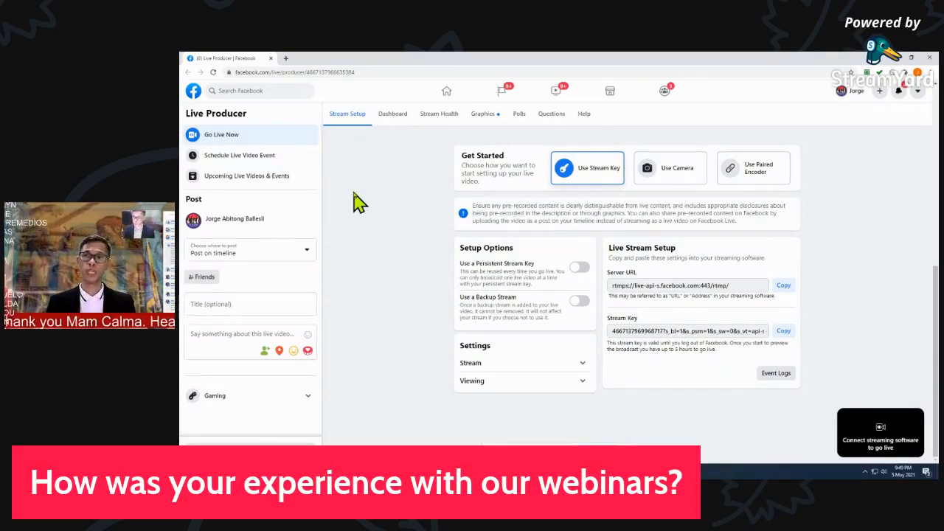
# Set the live video to post on the timeline and change its audience to Public
pyautogui.click(307, 253)
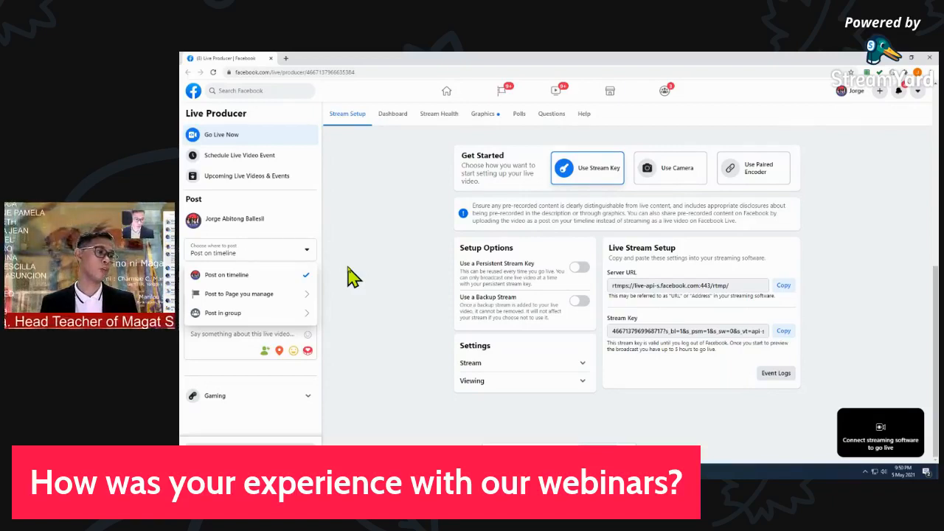
pyautogui.click(221, 277)
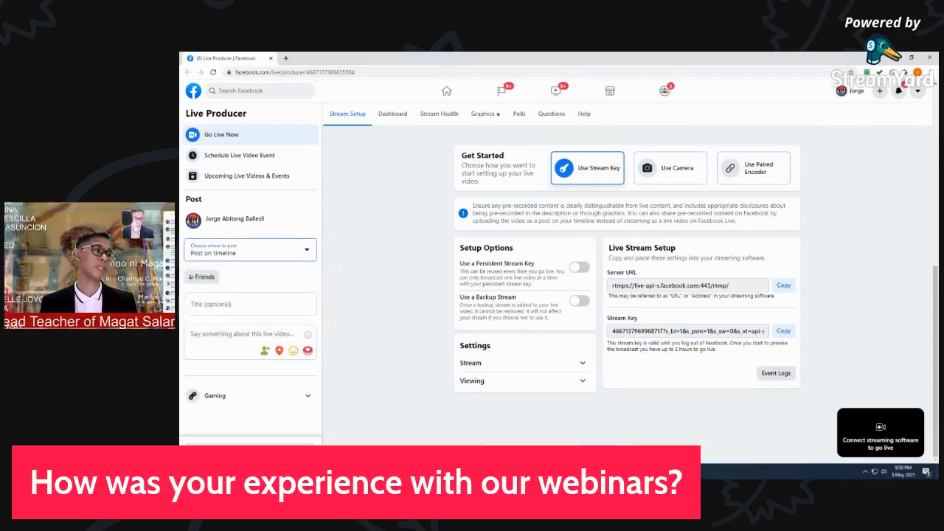
pyautogui.click(204, 280)
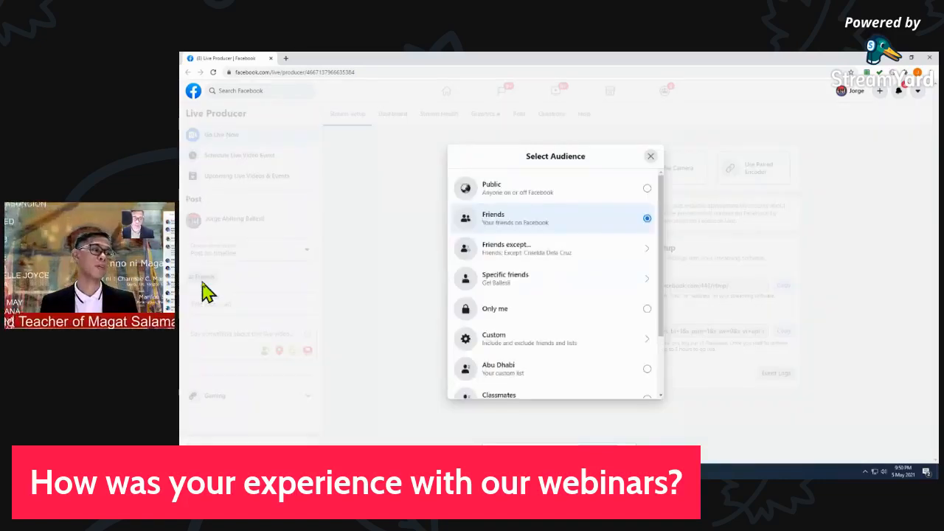
pyautogui.click(645, 200)
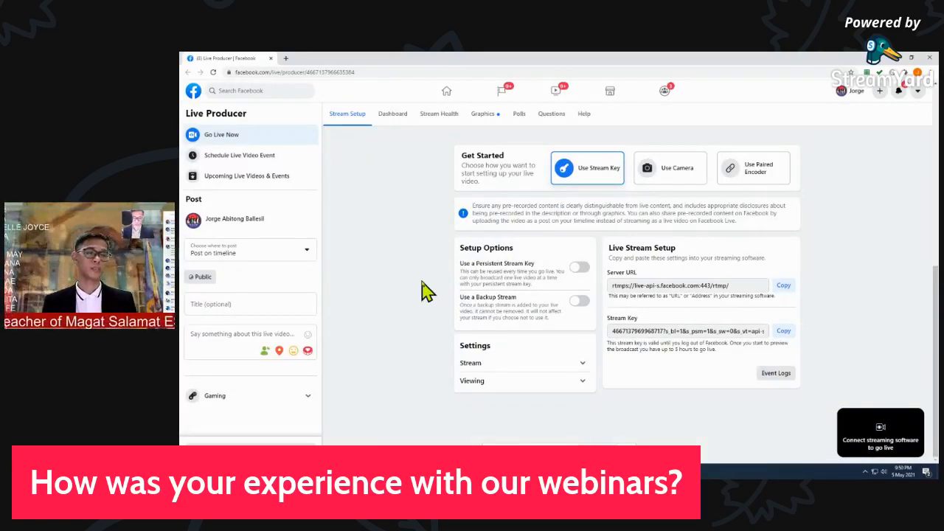
# Title the live video Sample Live Streaming and enter the description "I wil be live for today"
pyautogui.click(212, 309)
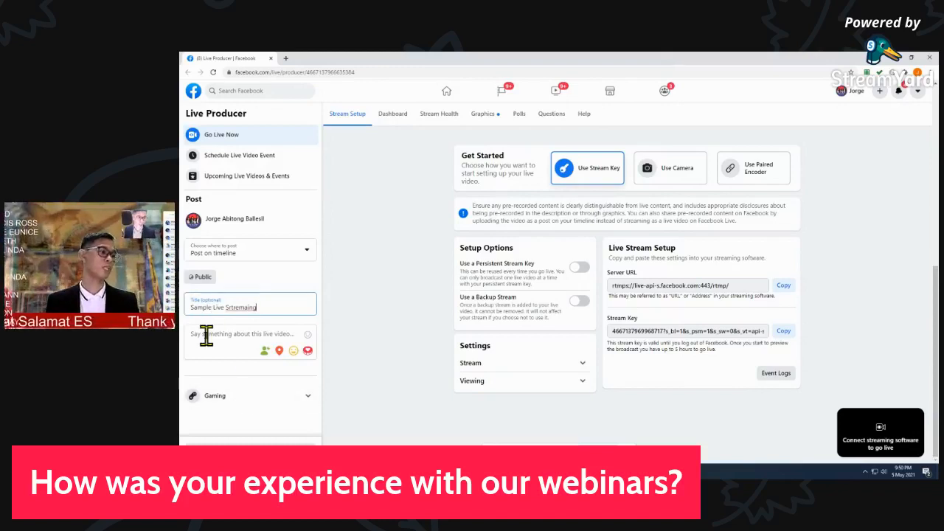
pyautogui.click(235, 307)
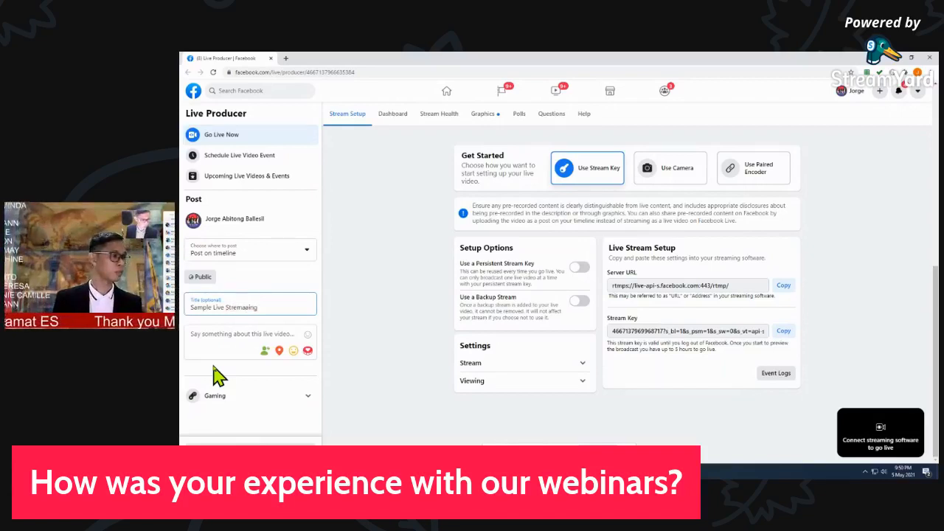
pyautogui.press('BackSpace')
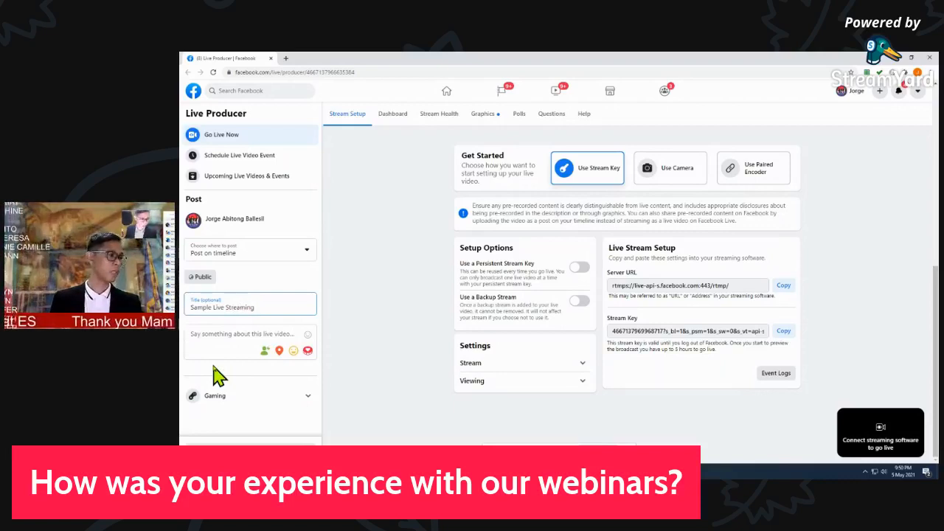
pyautogui.click(222, 341)
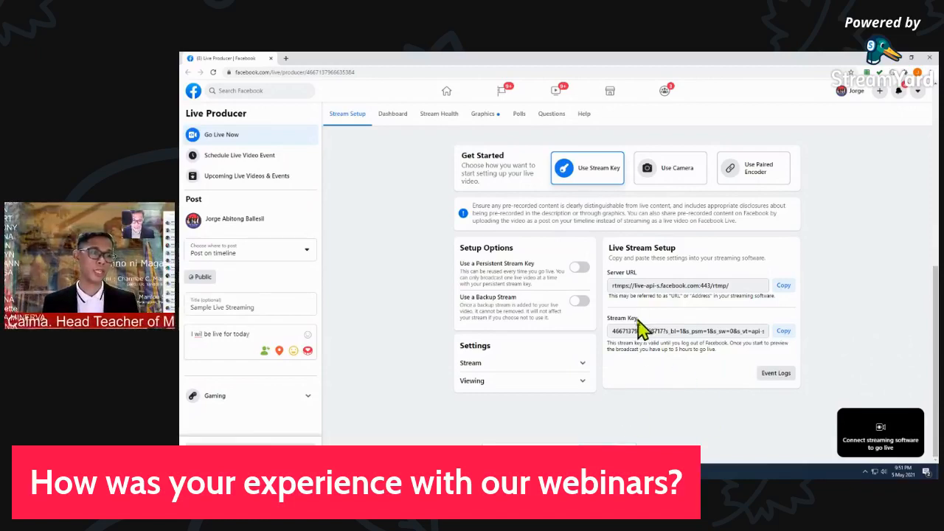
# Copy the stream key from the Live Stream Setup section
pyautogui.moveTo(638, 320); pyautogui.dragTo(608, 319)
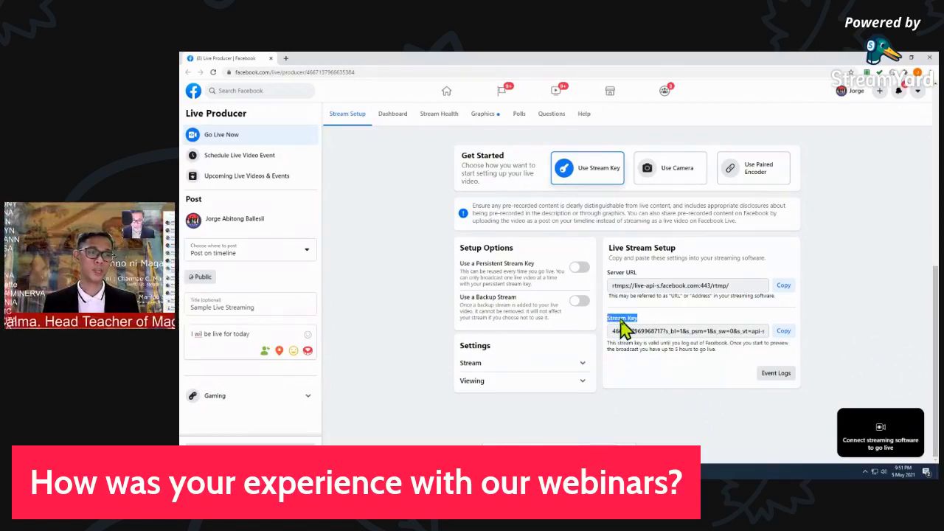
pyautogui.press('ctrl')
pyautogui.press('ctrl')
pyautogui.press('ctrl')
pyautogui.press('ctrl')
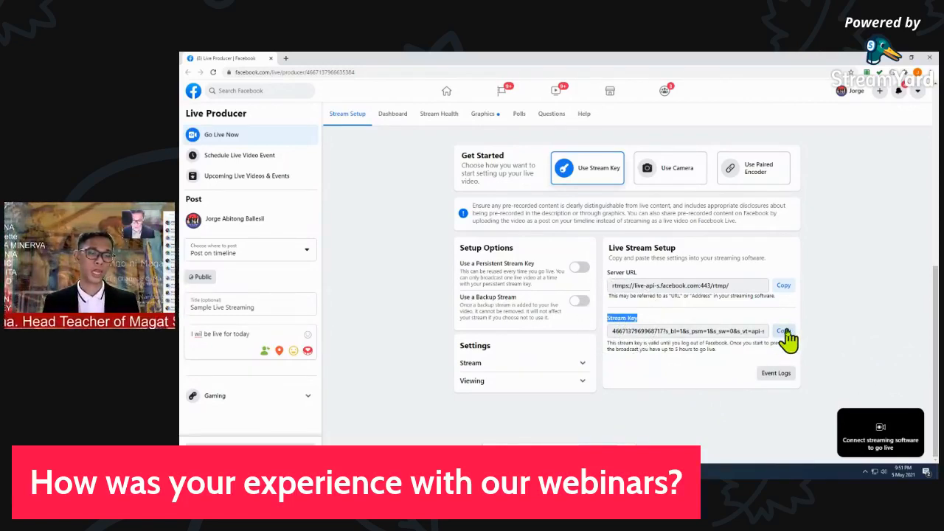
pyautogui.press('ctrl')
pyautogui.press('ctrl')
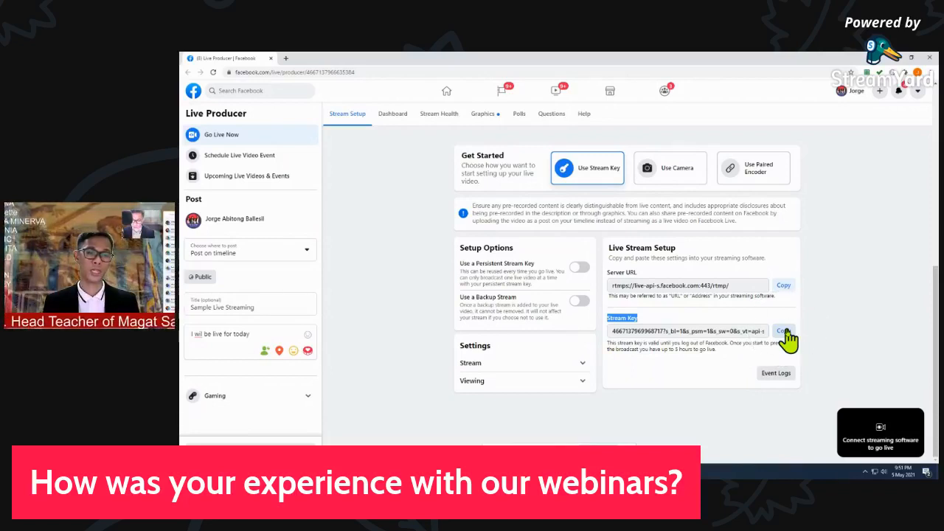
pyautogui.click(786, 331)
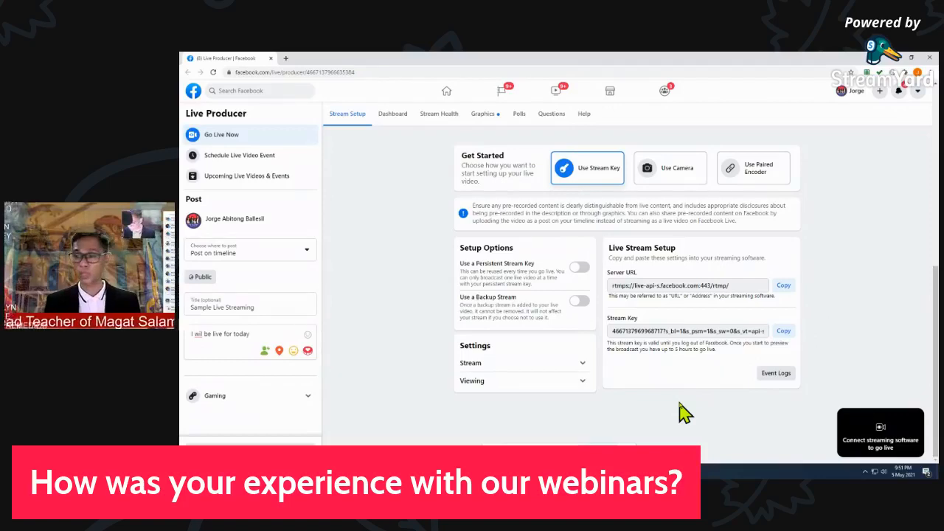
# Switch to OBS Studio, paste the copied key as the stream key, and save the stream settings
pyautogui.hotkey('alt', 'Tab')
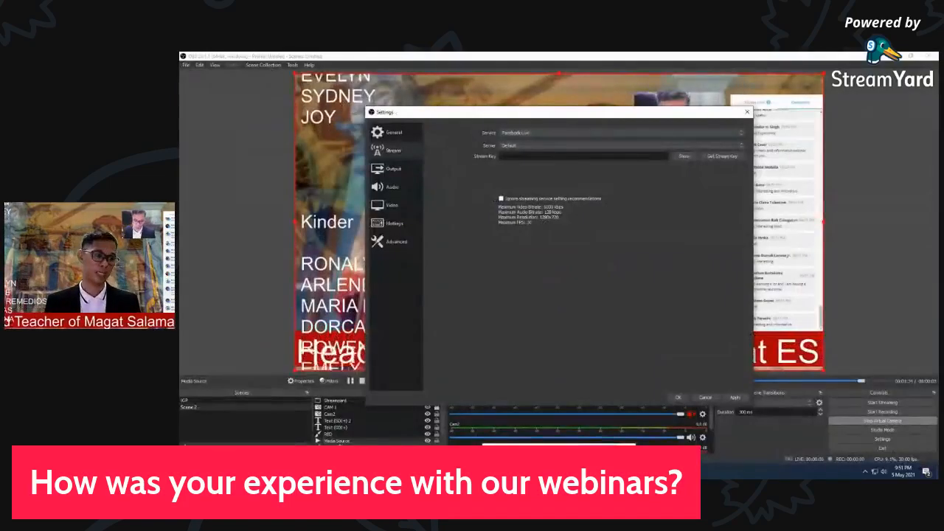
pyautogui.rightClick(531, 158)
pyautogui.click(551, 201)
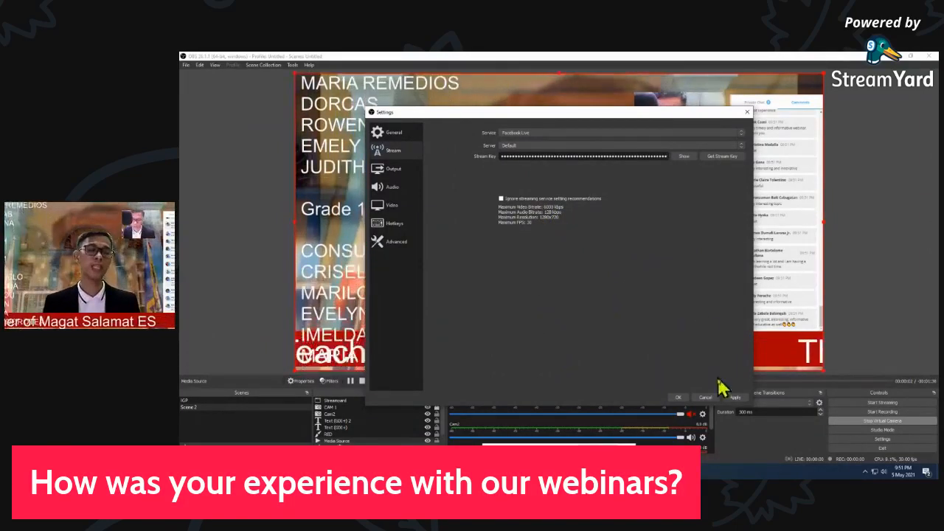
pyautogui.click(730, 399)
pyautogui.click(679, 396)
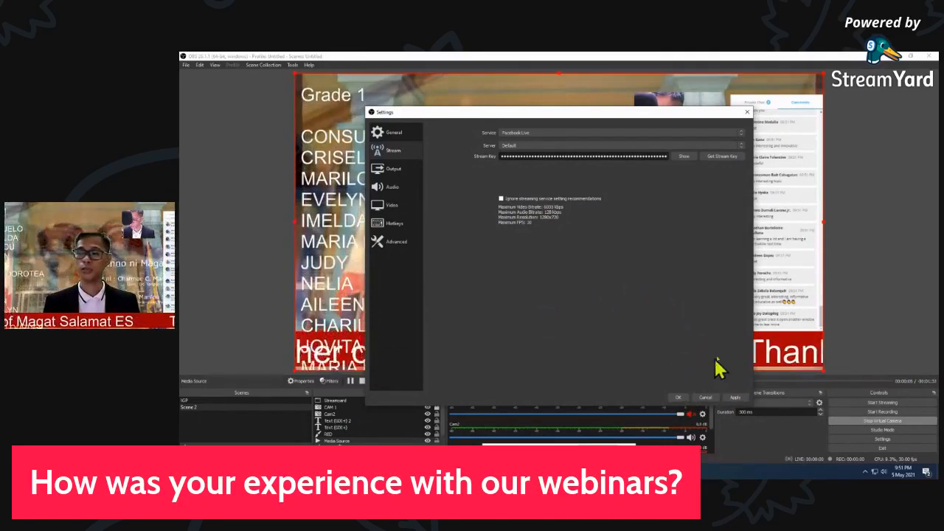
pyautogui.click(680, 399)
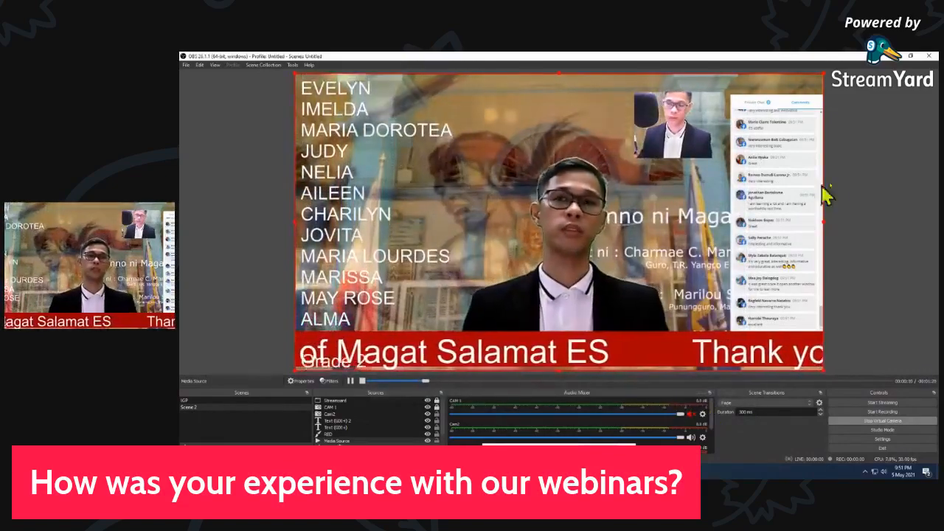
# Switch back to the Facebook Live Producer page in Chrome and show its video preview area
pyautogui.click(479, 472)
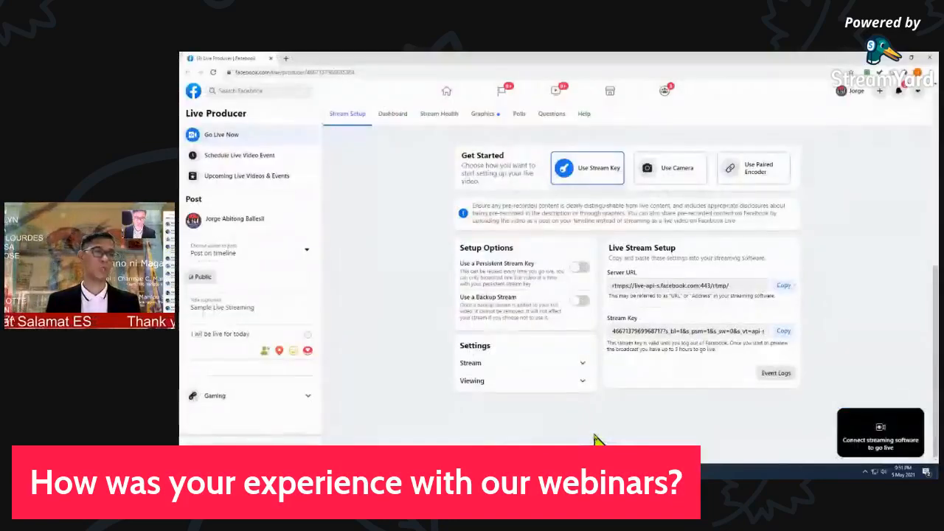
pyautogui.click(585, 430)
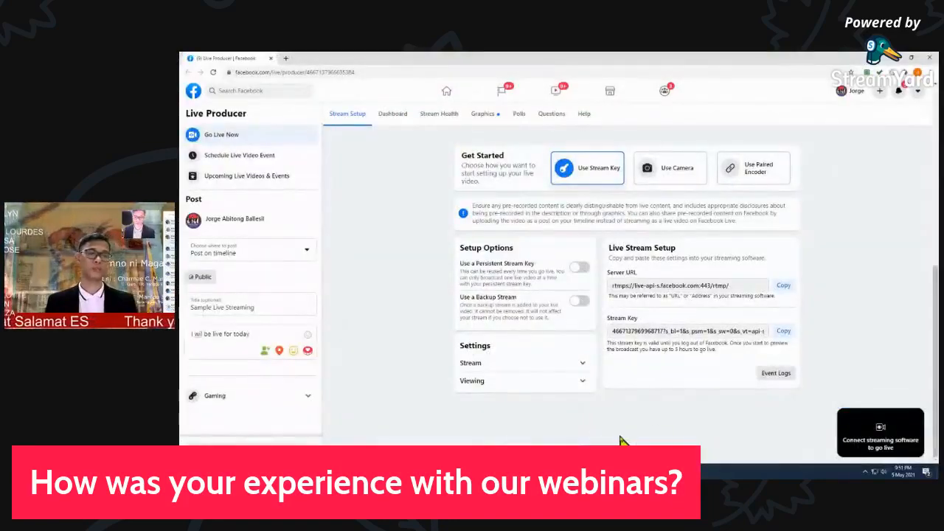
pyautogui.moveTo(770, 63); pyautogui.dragTo(389, 95)
pyautogui.doubleClick(413, 96)
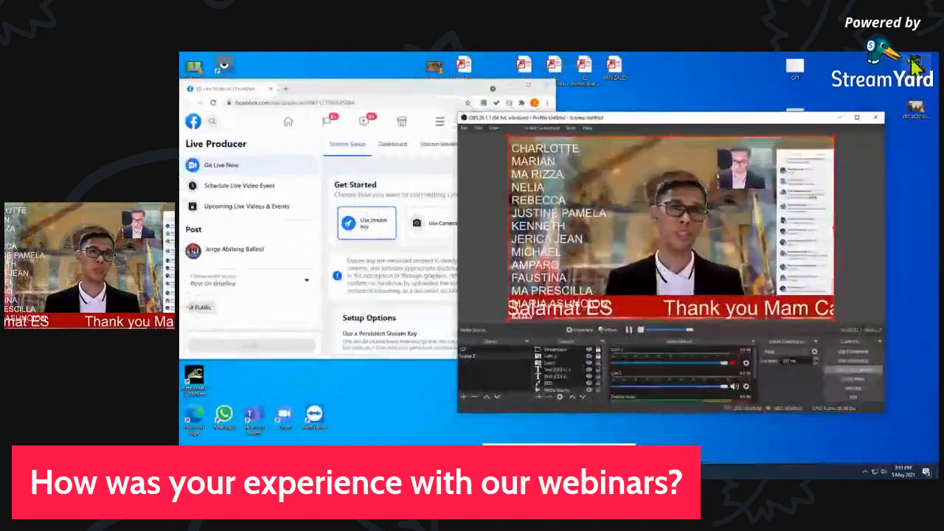
# Arrange the OBS Studio window beside the Facebook Live Producer window on the desktop
pyautogui.click(912, 57)
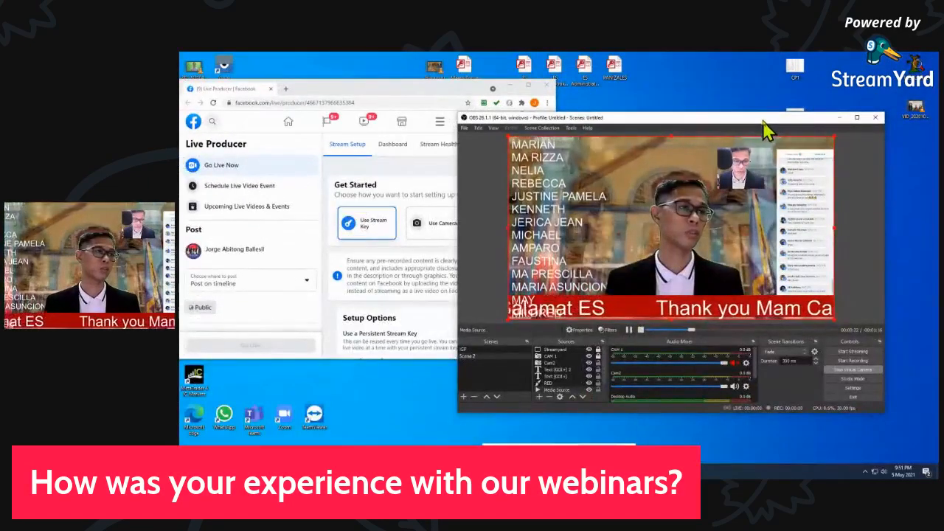
pyautogui.doubleClick(765, 120)
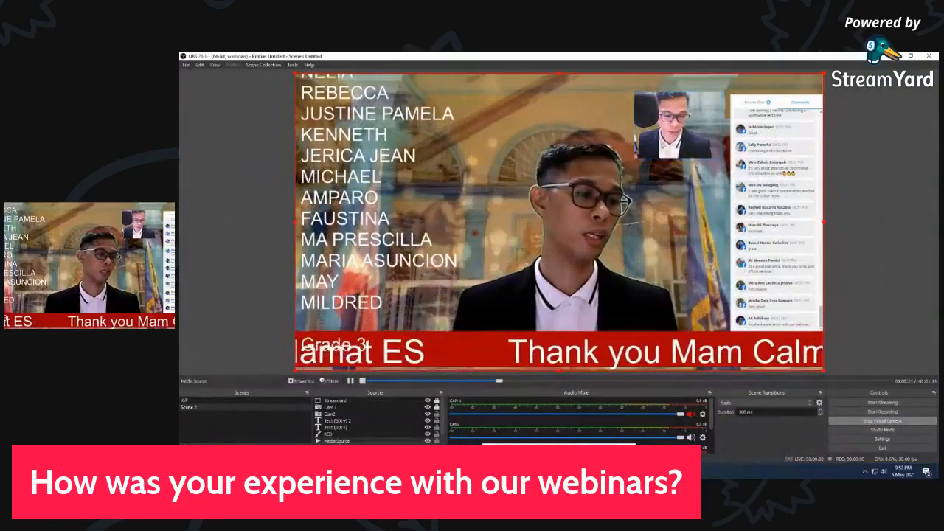
pyautogui.moveTo(622, 420)
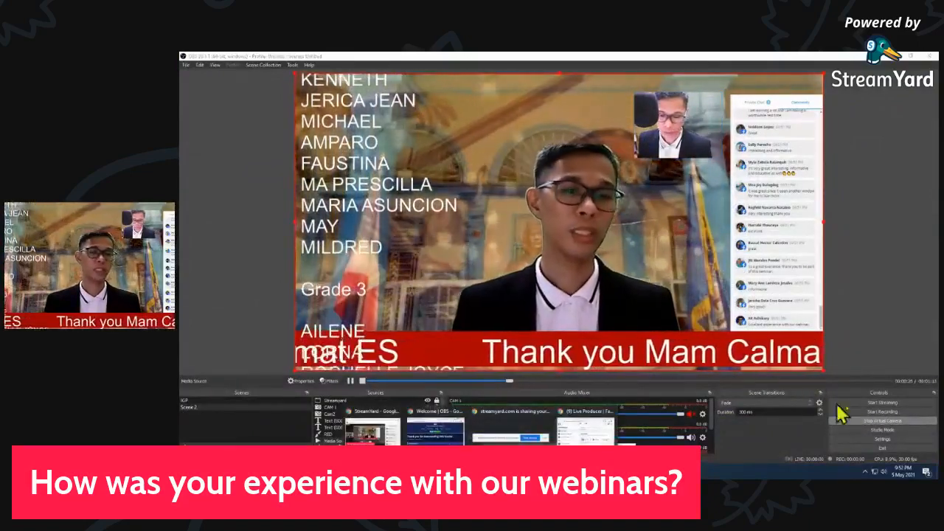
pyautogui.click(868, 405)
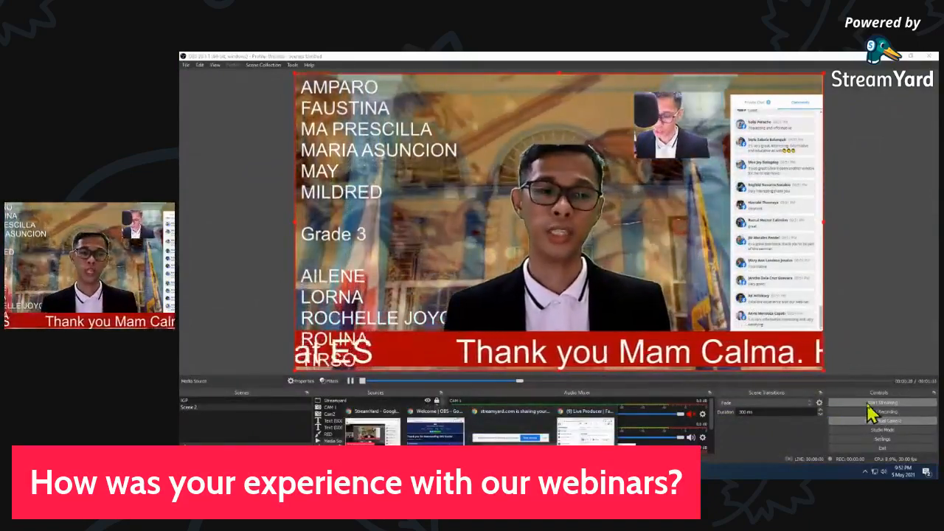
pyautogui.click(874, 410)
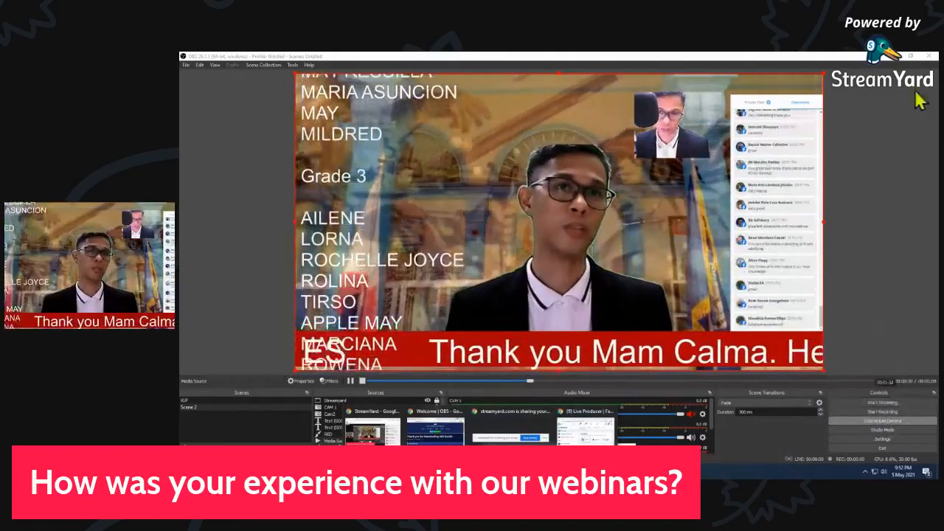
pyautogui.click(912, 56)
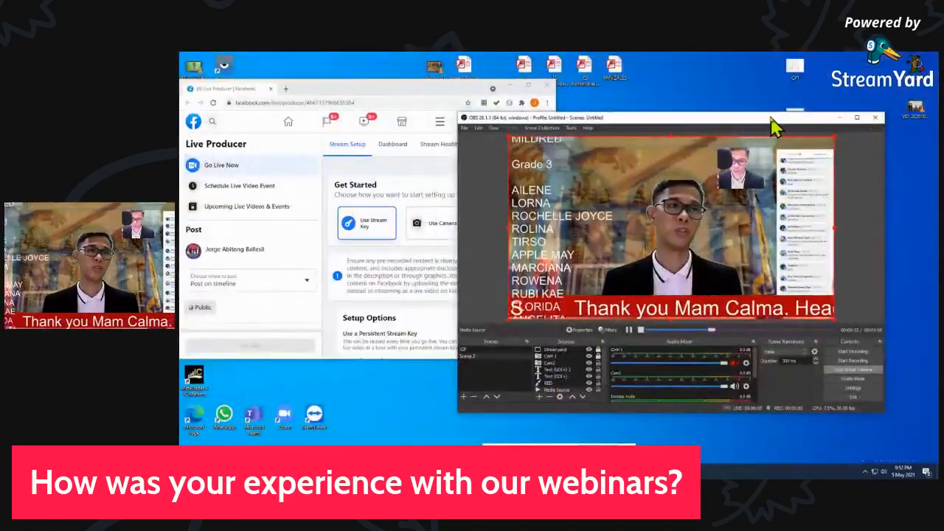
pyautogui.moveTo(817, 119); pyautogui.dragTo(852, 90)
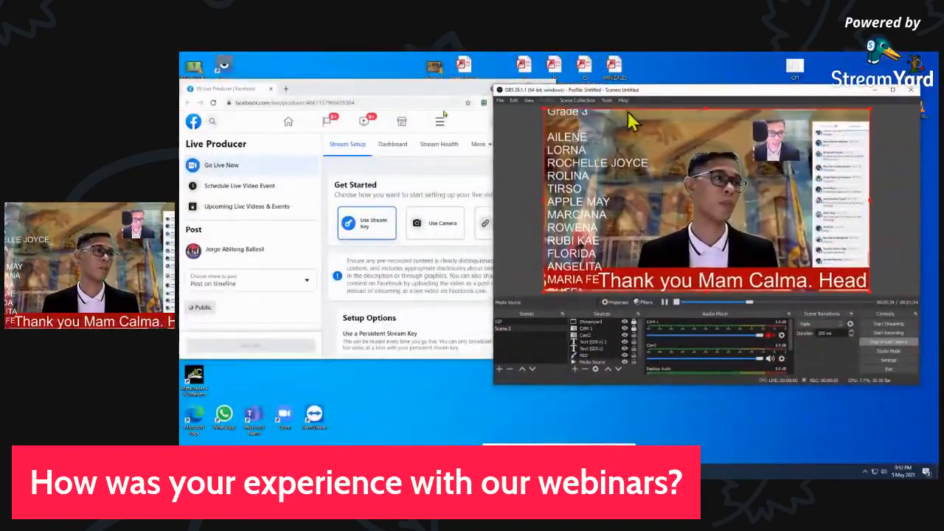
# Look over the video preview and stream setup sections of the Facebook Live Producer page
pyautogui.click(344, 91)
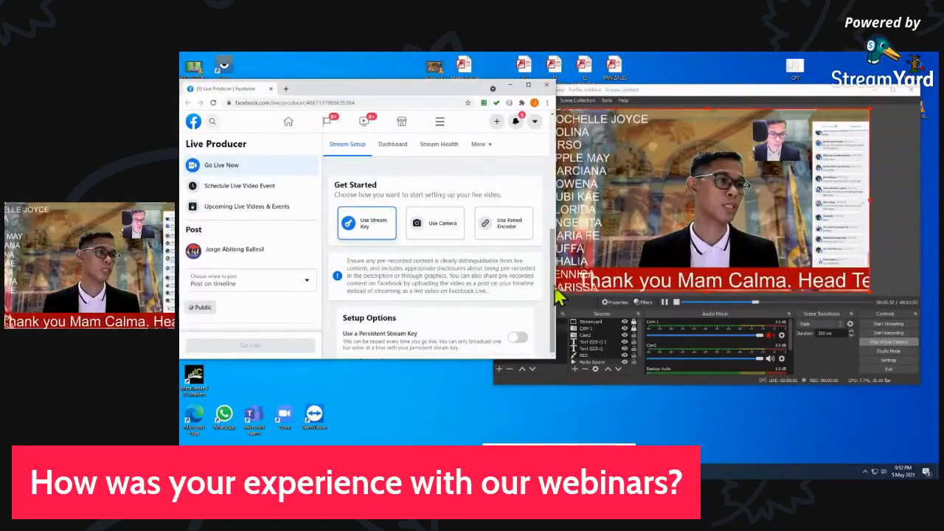
pyautogui.click(528, 84)
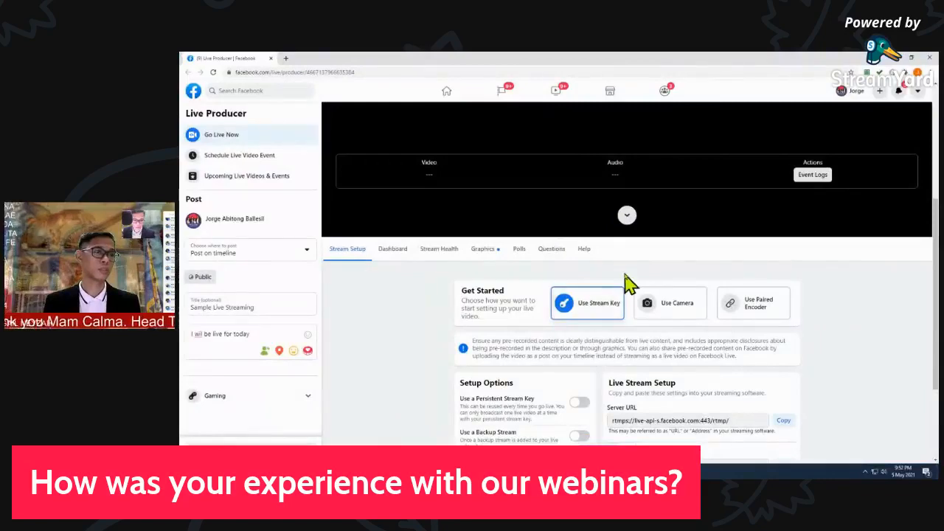
pyautogui.scroll(3, 628, 283)
pyautogui.scroll(-5, 628, 280)
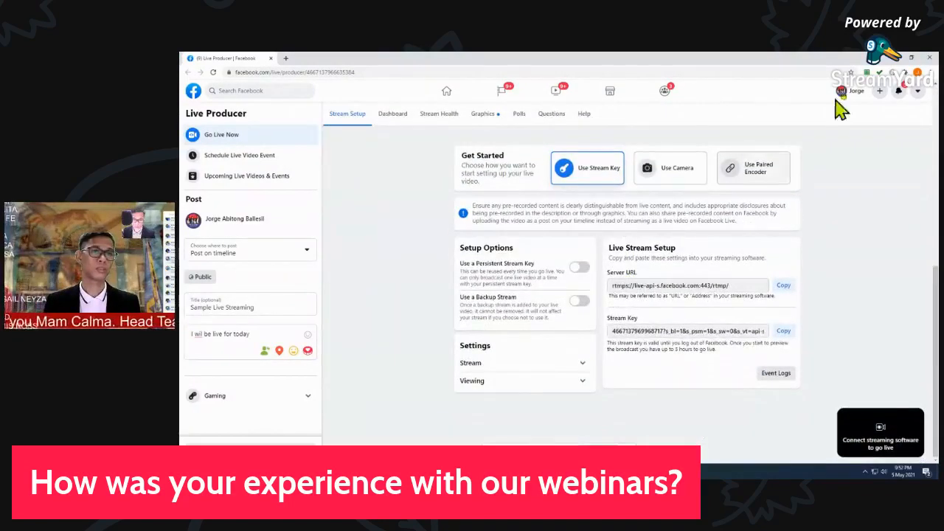
# Return to OBS Studio and start streaming to Facebook Live
pyautogui.click(914, 58)
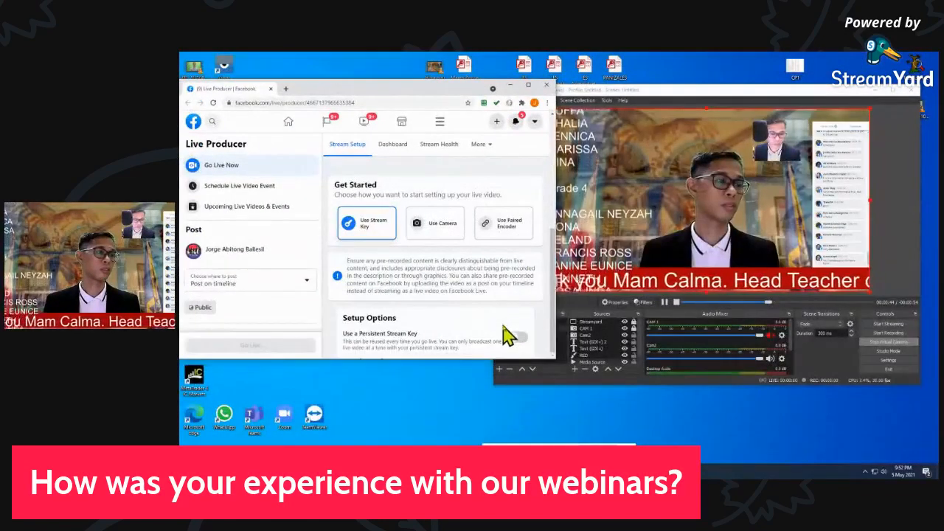
pyautogui.click(891, 330)
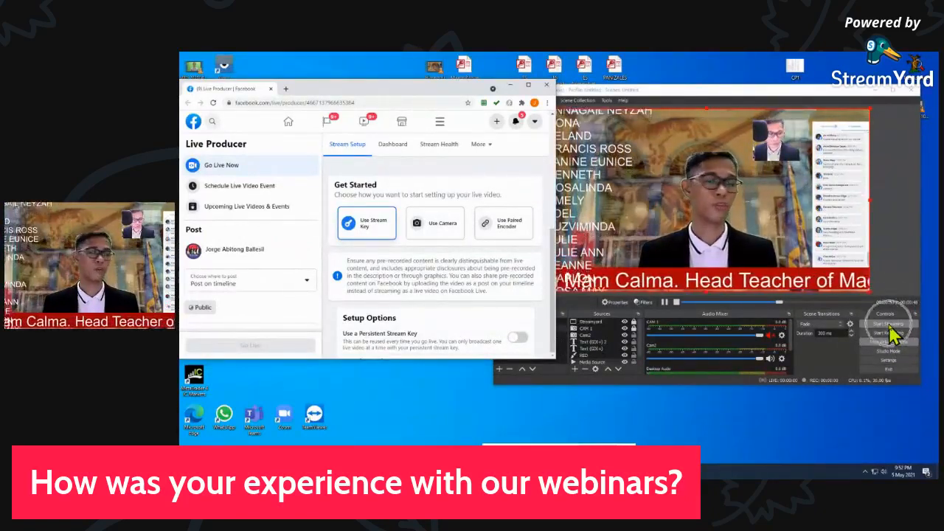
pyautogui.click(890, 326)
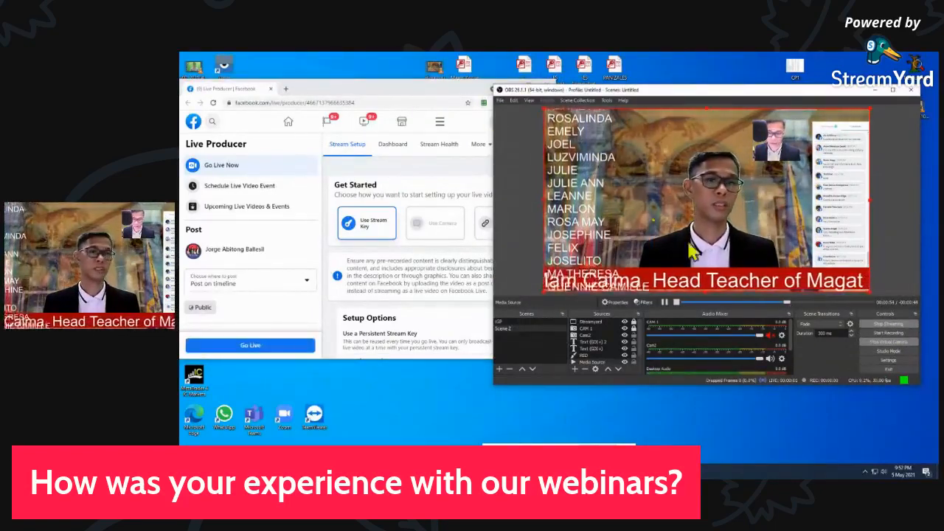
# Switch to the Live Producer page and check the incoming OBS video preview and the stream setup
pyautogui.click(452, 87)
pyautogui.click(529, 88)
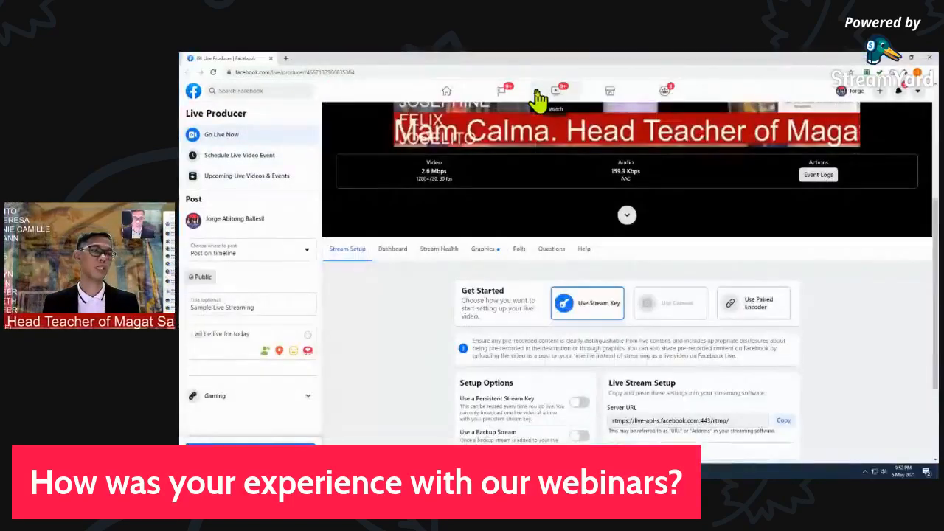
pyautogui.scroll(-2, 742, 265)
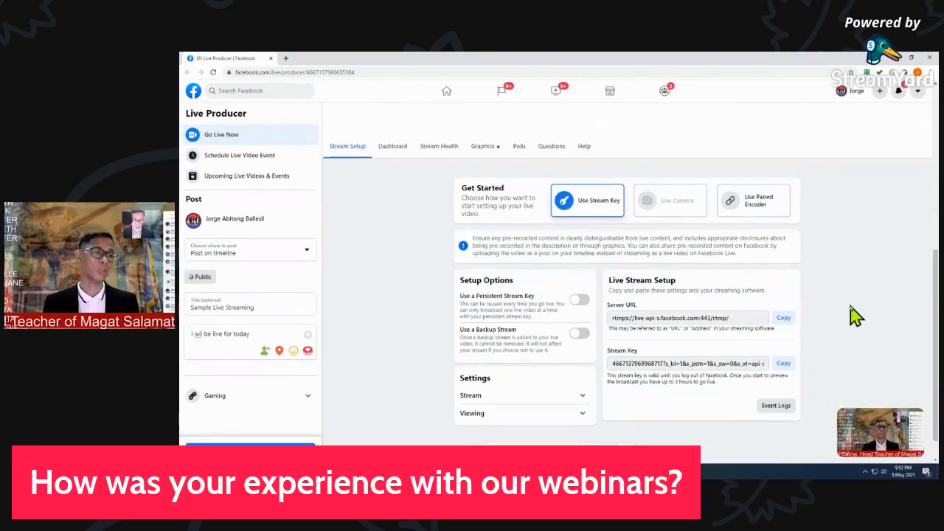
pyautogui.scroll(2, 854, 314)
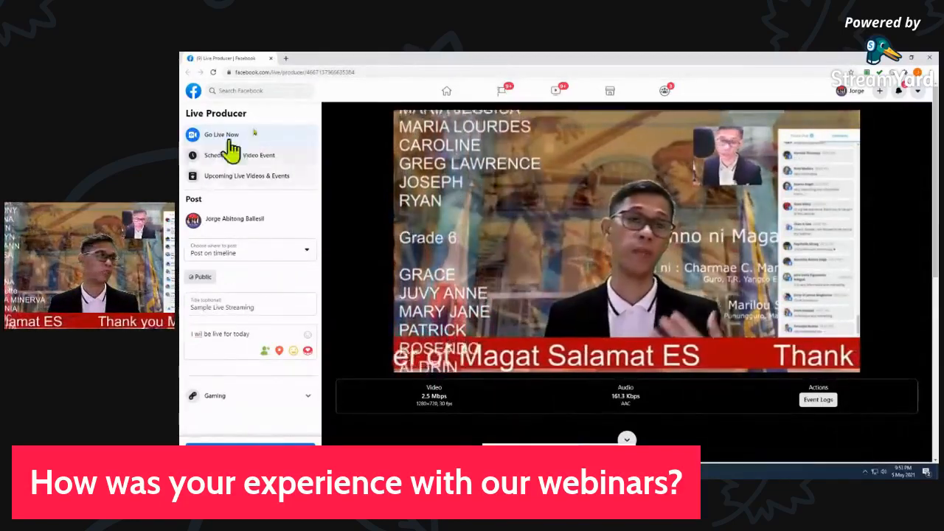
# Place the Live Producer window so OBS Studio stays in view, and go live on Facebook
pyautogui.click(911, 59)
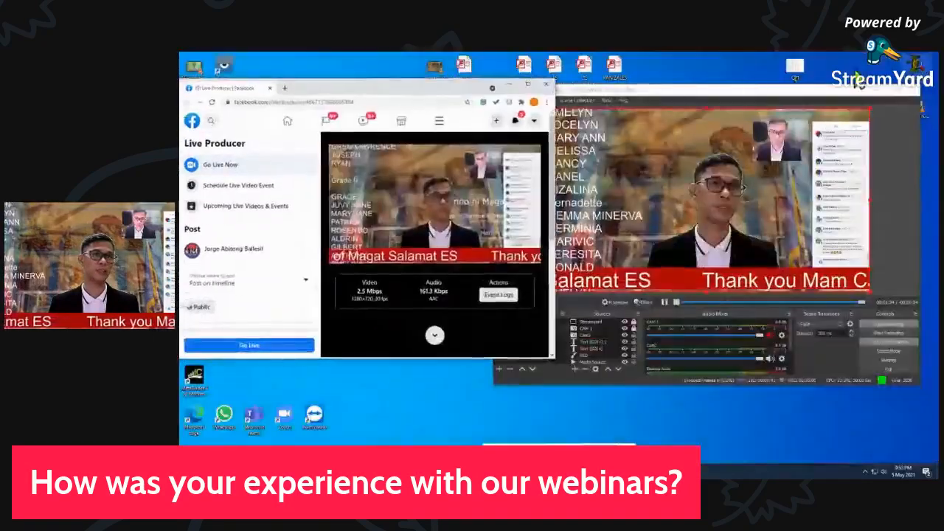
pyautogui.moveTo(422, 68); pyautogui.dragTo(510, 75)
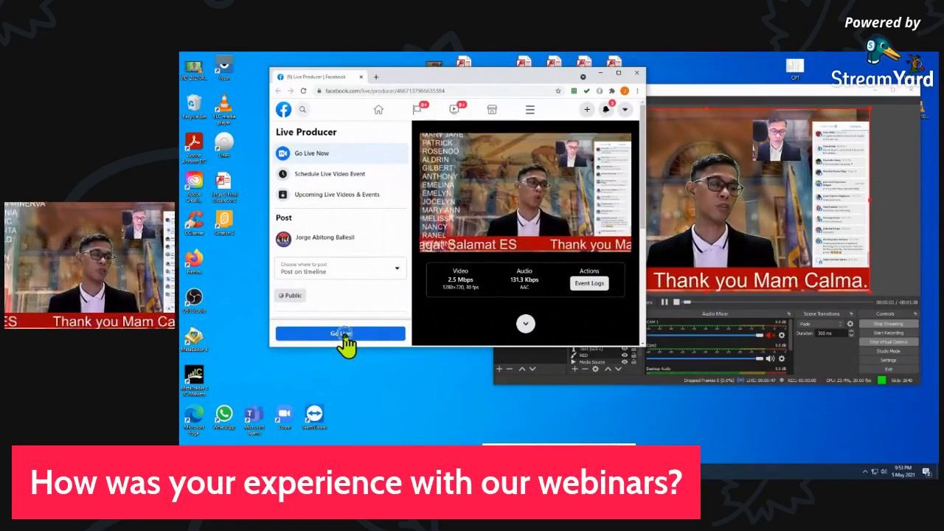
pyautogui.click(343, 333)
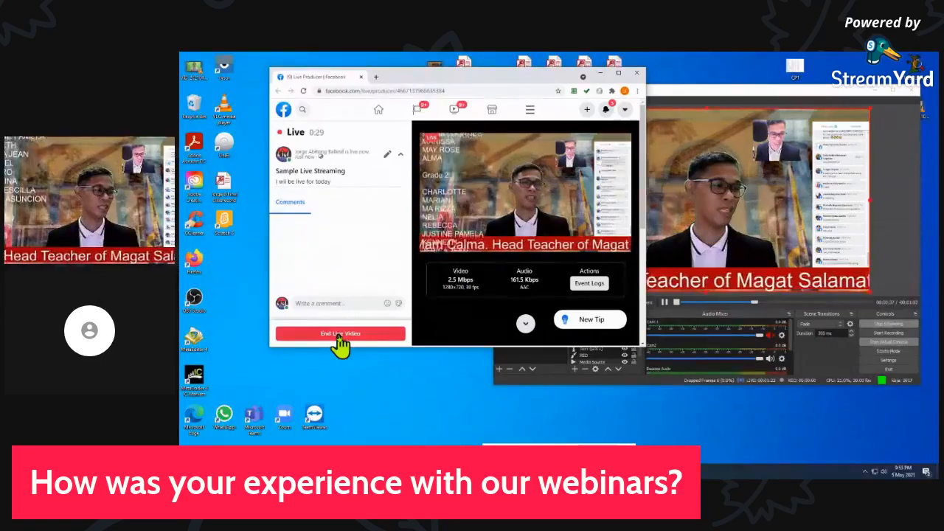
# End the Facebook live video, and switch to a maximized OBS Studio to stop its stream
pyautogui.click(340, 336)
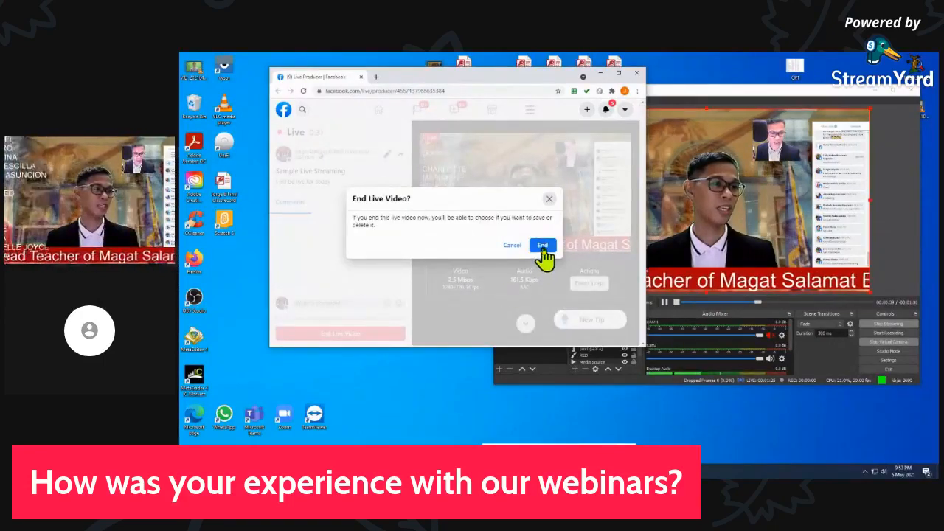
pyautogui.click(542, 247)
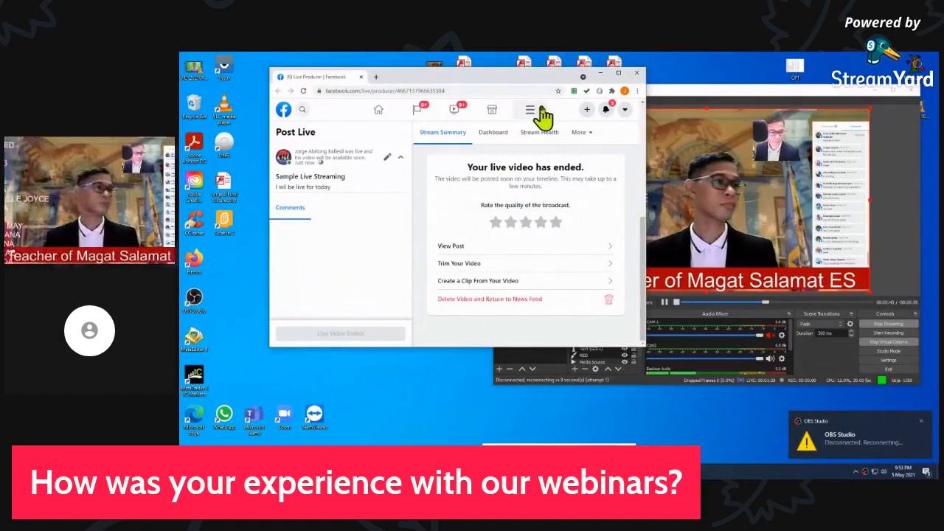
pyautogui.click(637, 75)
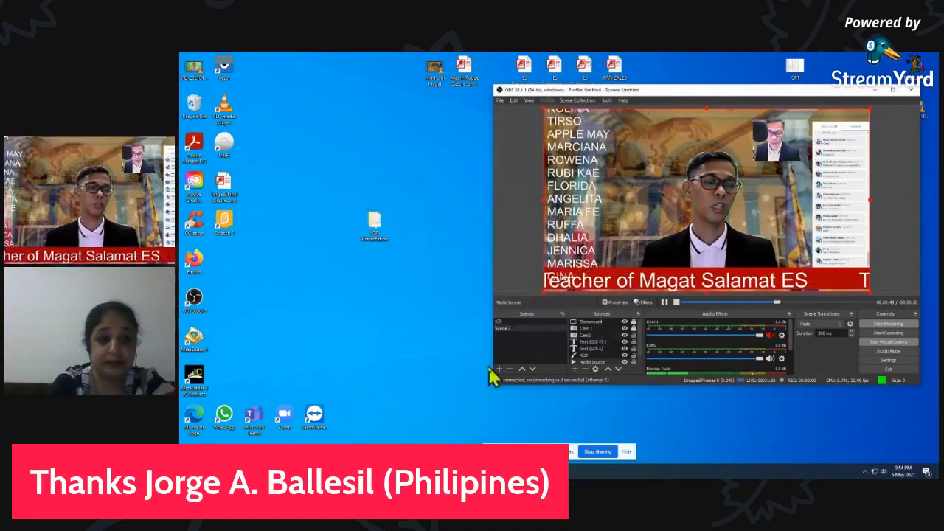
pyautogui.click(893, 90)
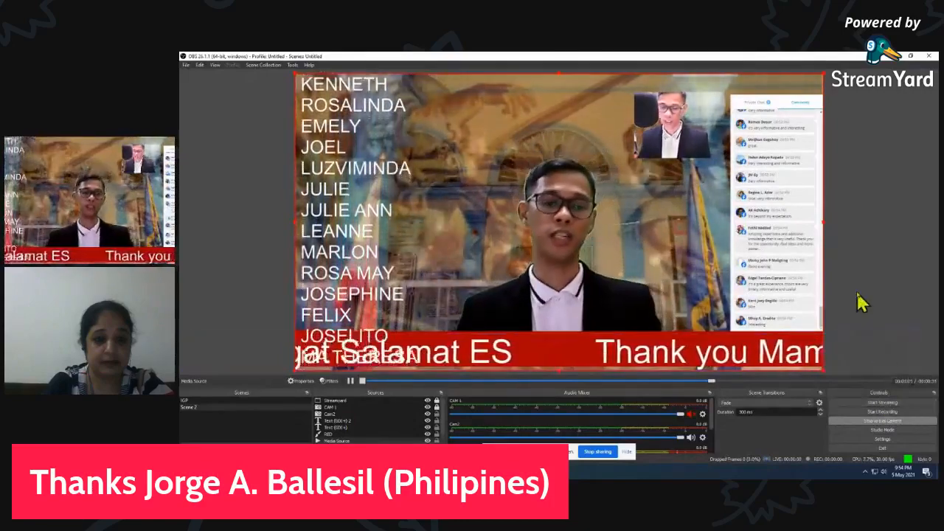
# Try YouTube - RTMPS as the service in the Stream settings, and close the settings without saving
pyautogui.click(888, 440)
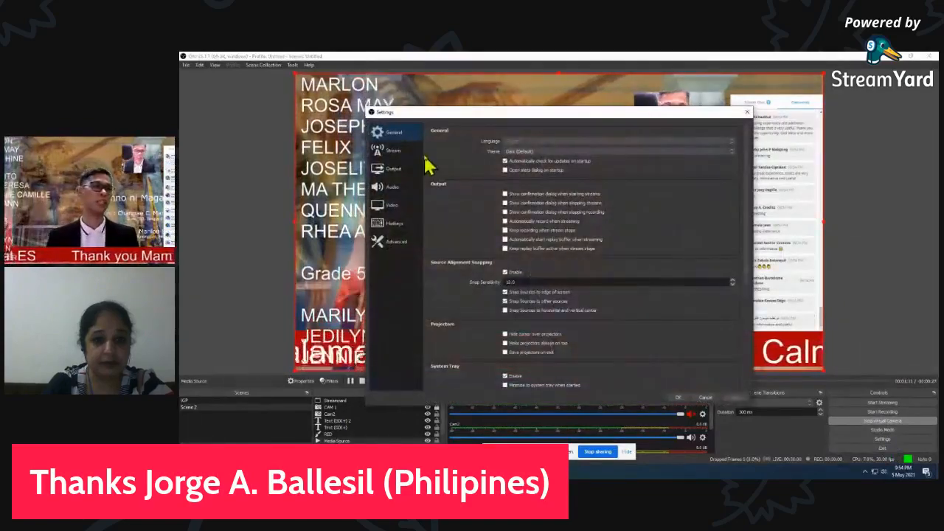
pyautogui.click(393, 151)
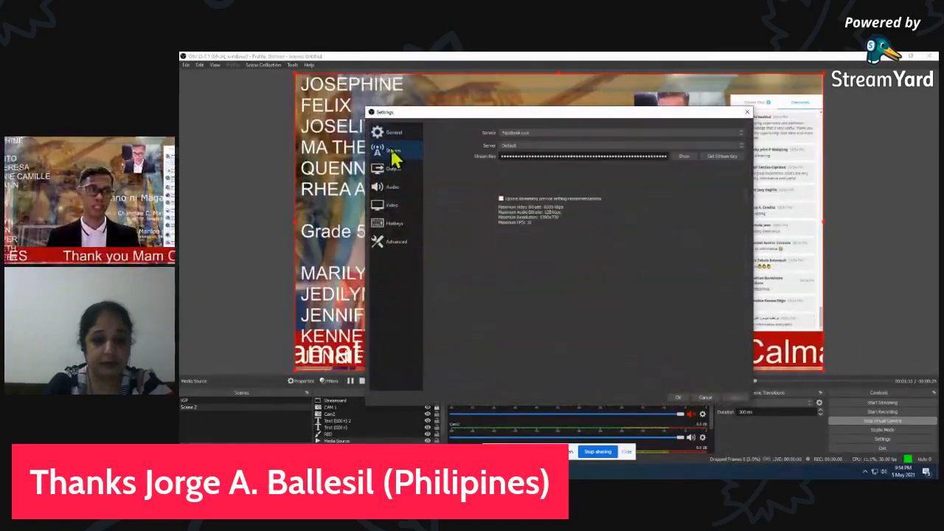
pyautogui.click(708, 133)
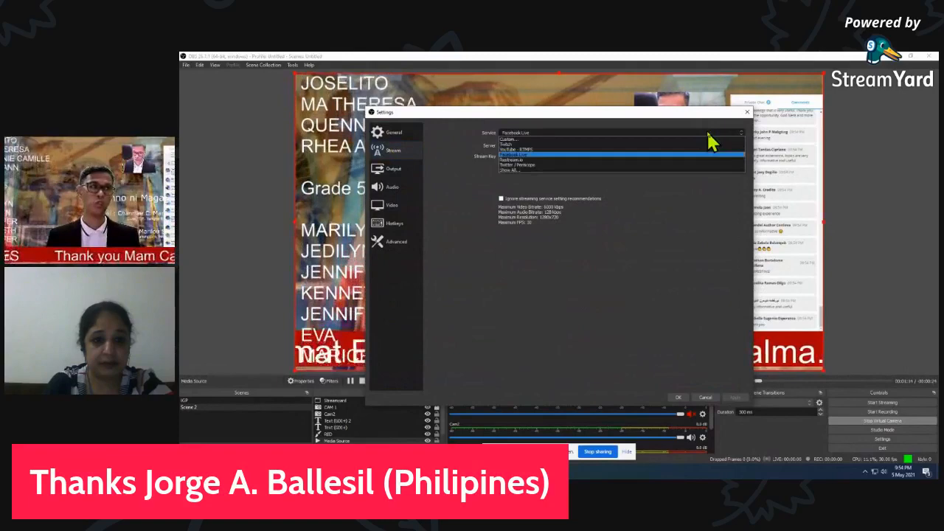
pyautogui.click(549, 149)
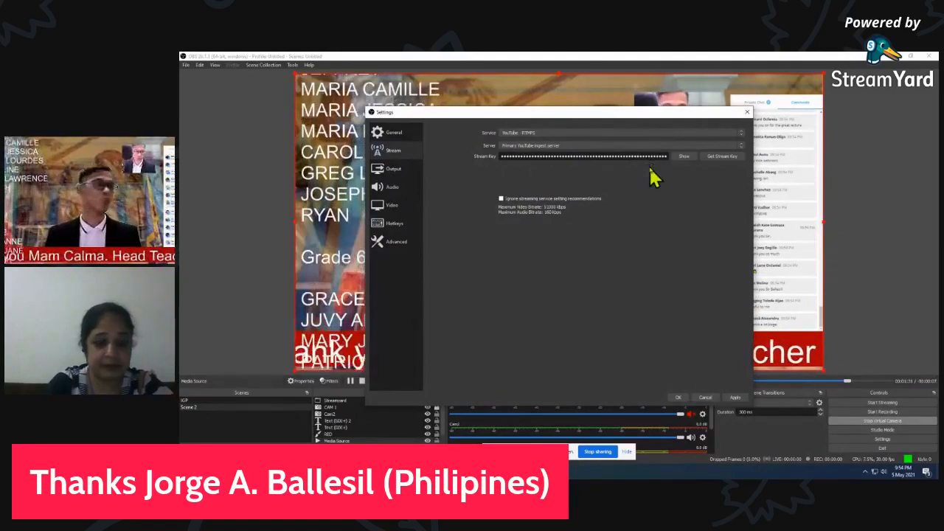
pyautogui.click(747, 115)
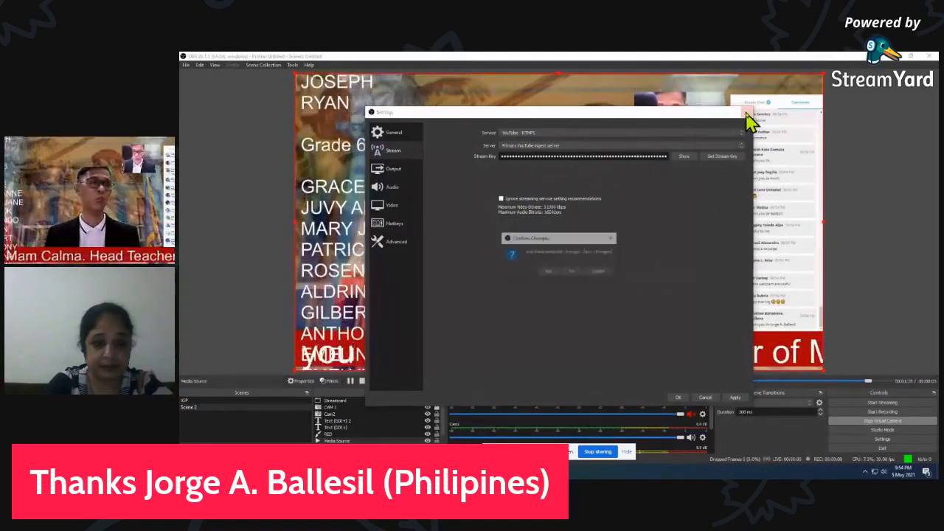
pyautogui.click(577, 273)
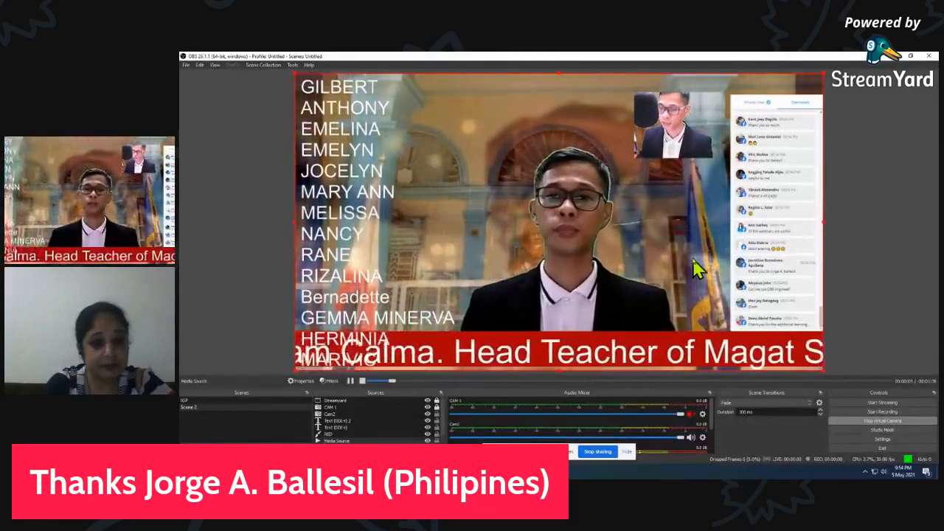
# Start recording the current scene in OBS Studio
pyautogui.click(882, 414)
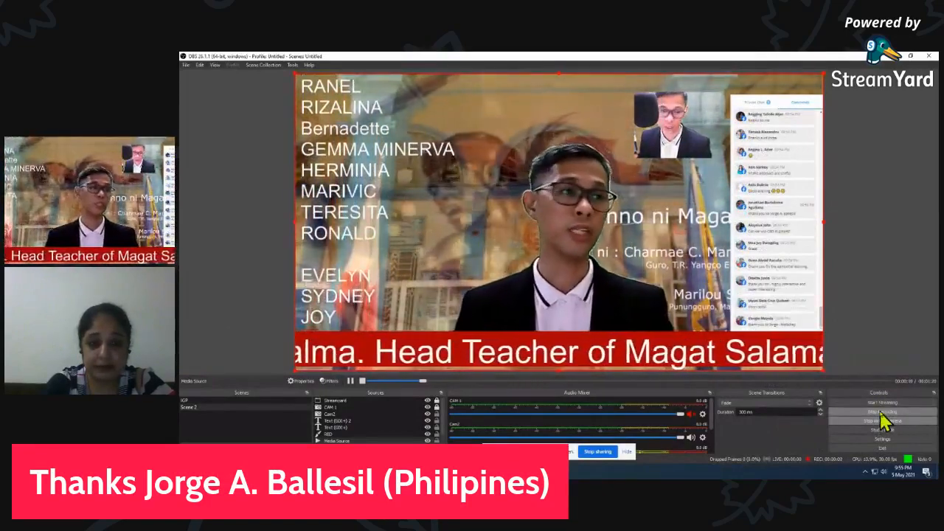